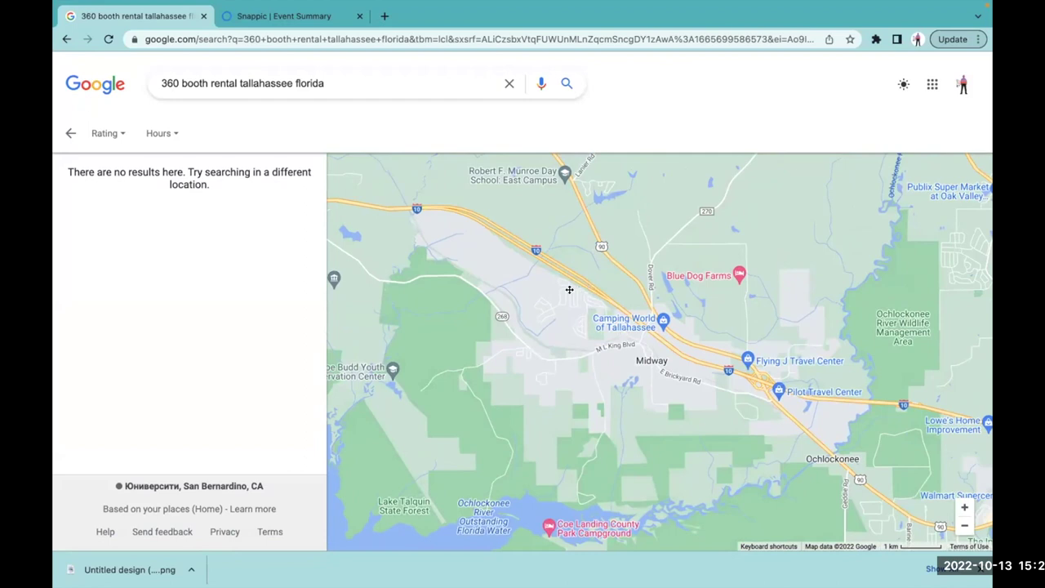
Leave the Midway map for the regular results, then switch to the third signed-in Google account.
drag(569, 289, 559, 292)
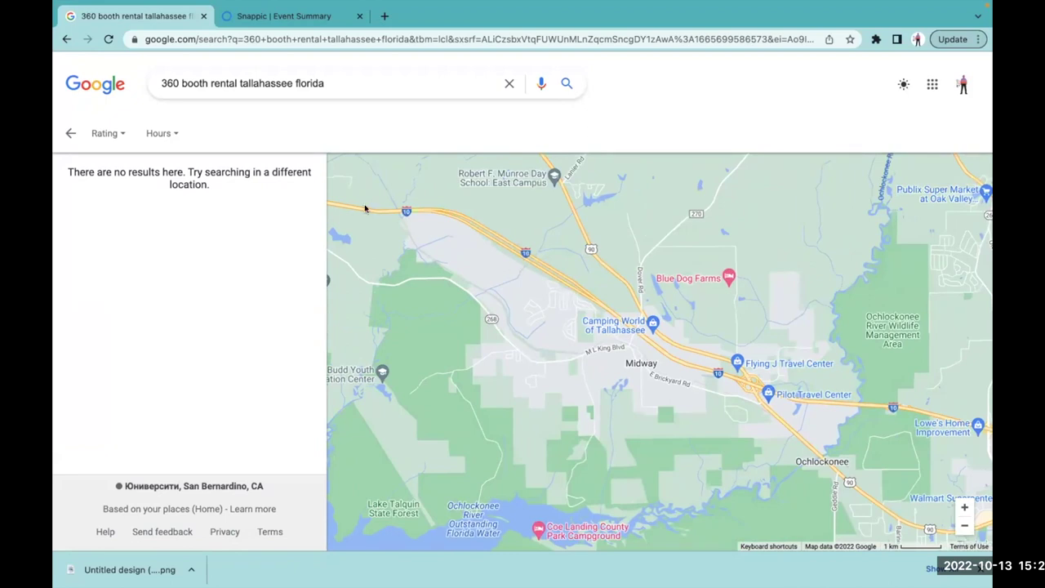
click(71, 137)
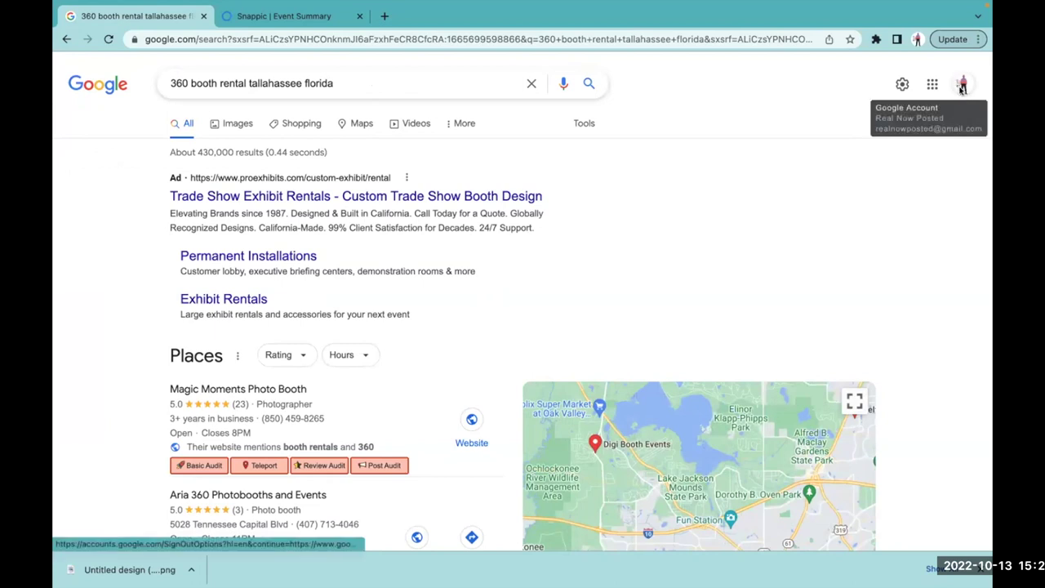
click(962, 85)
click(860, 359)
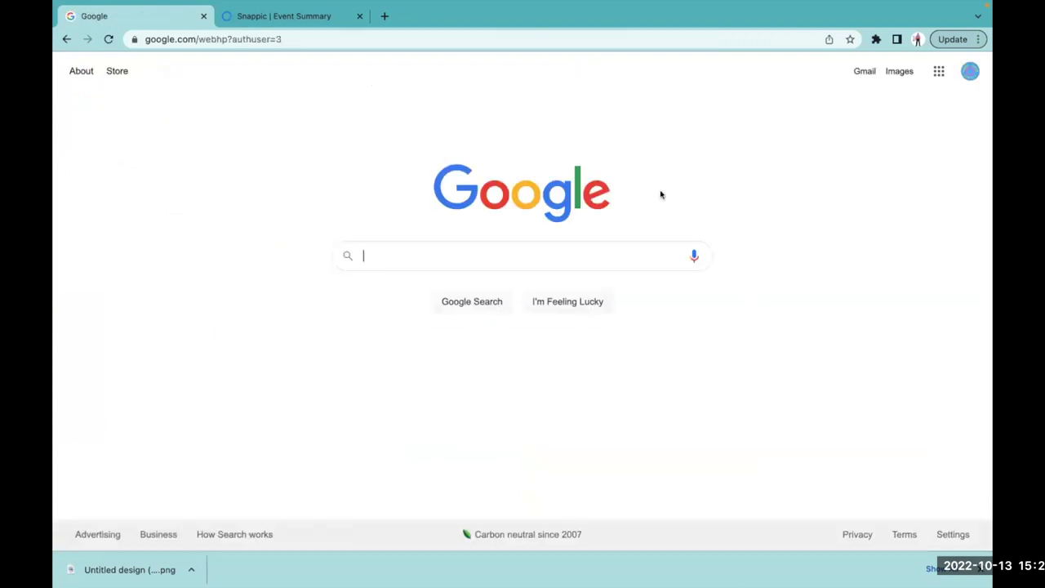
Launch Business Profile from the Google apps grid to reach the 'google business profile' results.
click(937, 74)
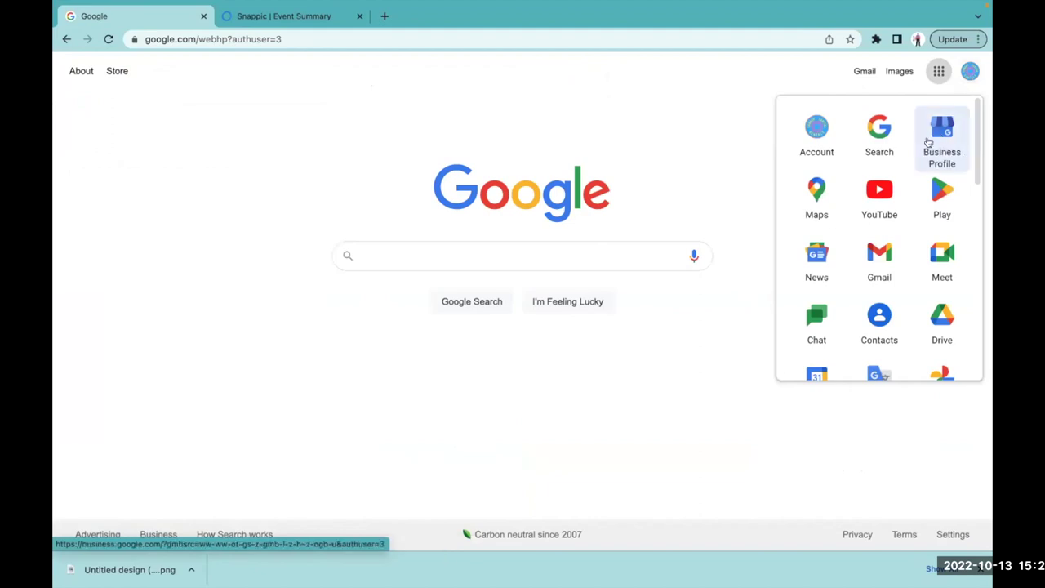
click(940, 144)
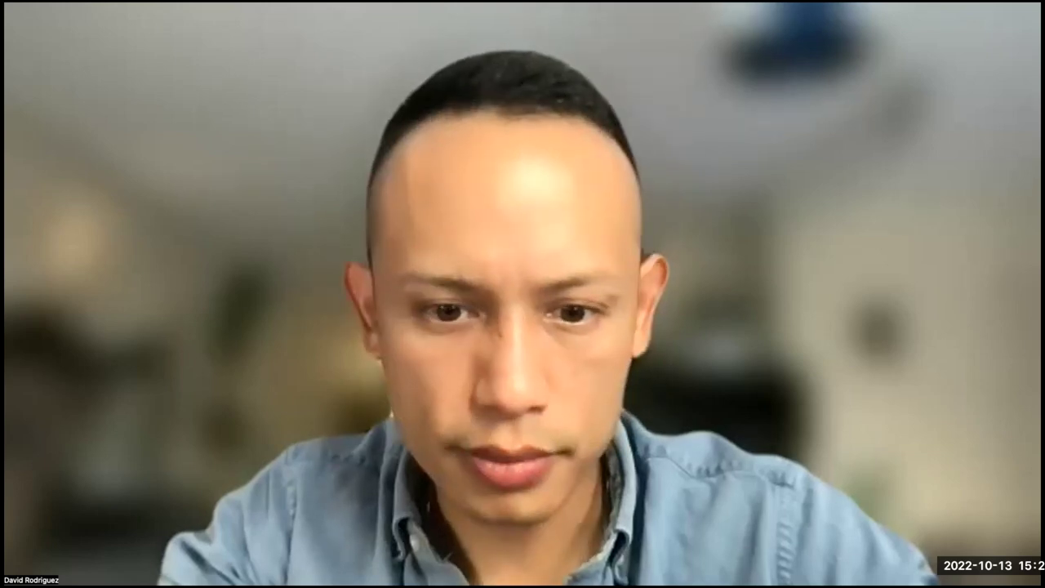
scroll(605, 117, down, 1)
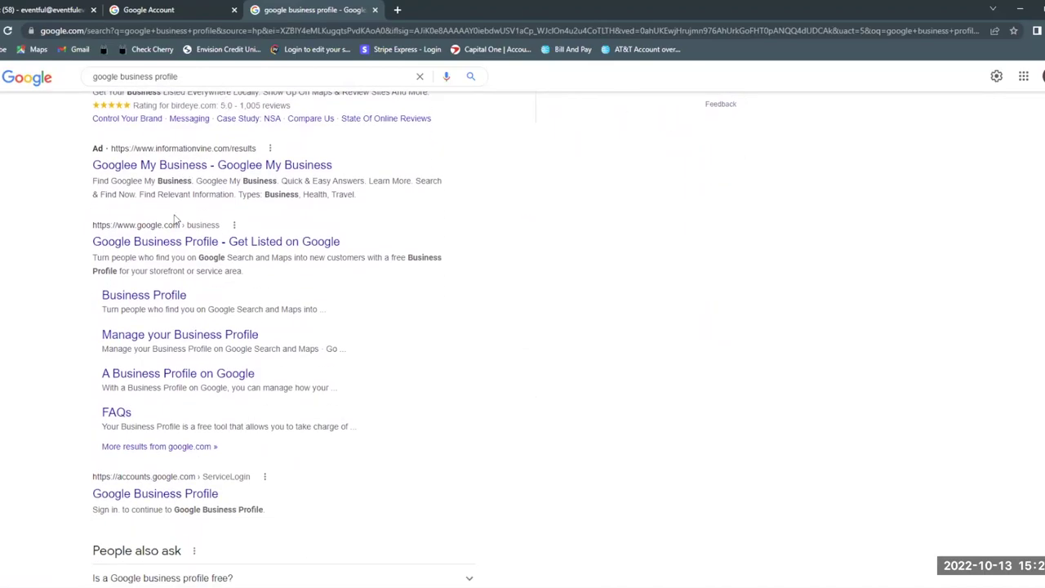
Open the 'Google Business Profile - Get Listed on Google' result and sign in.
click(170, 245)
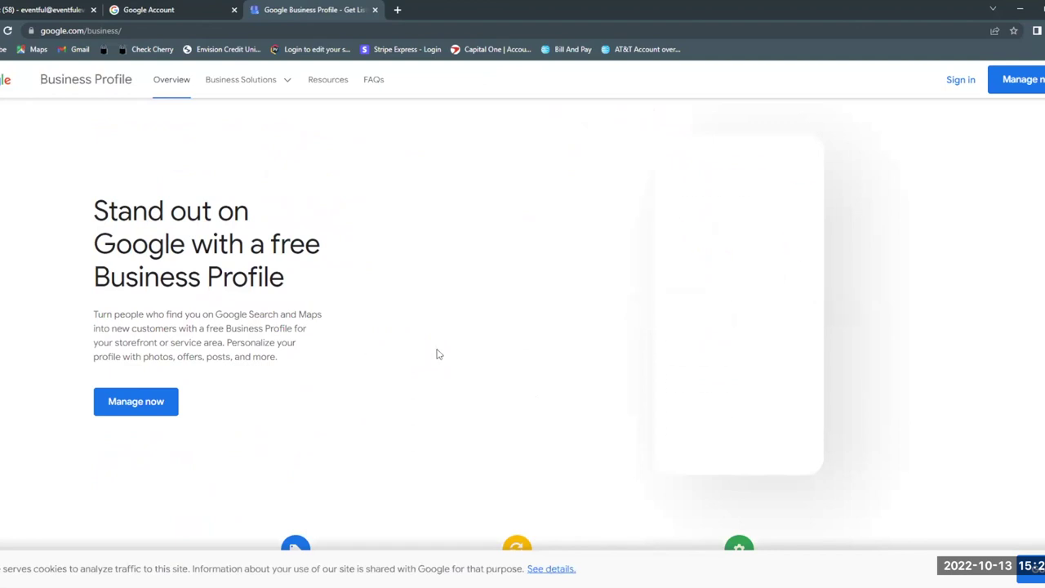
click(956, 84)
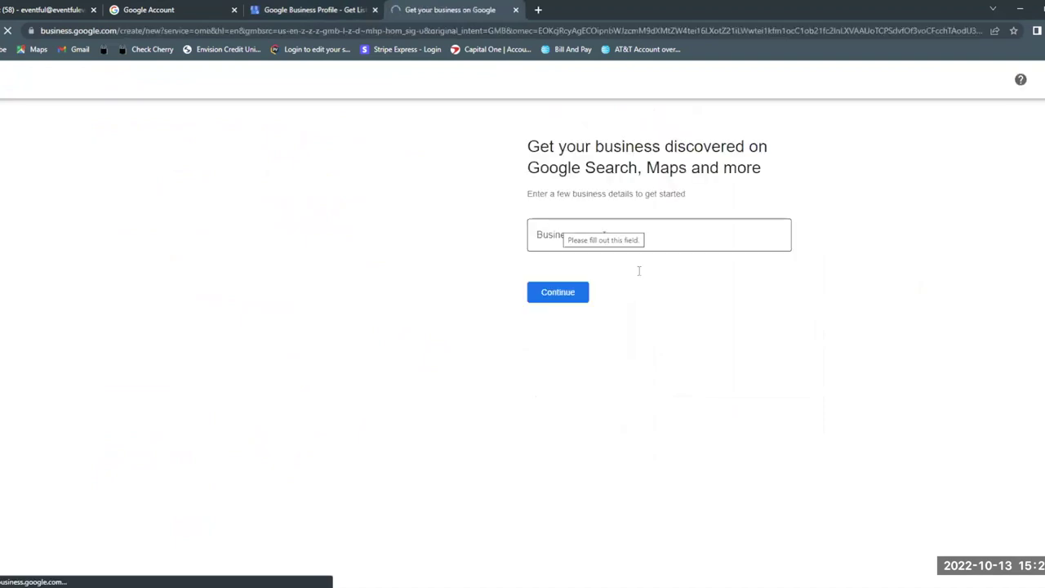
Create a business named '360 Booth Eventful Event Rentals' and continue to choosing its type.
click(627, 233)
text(ev)
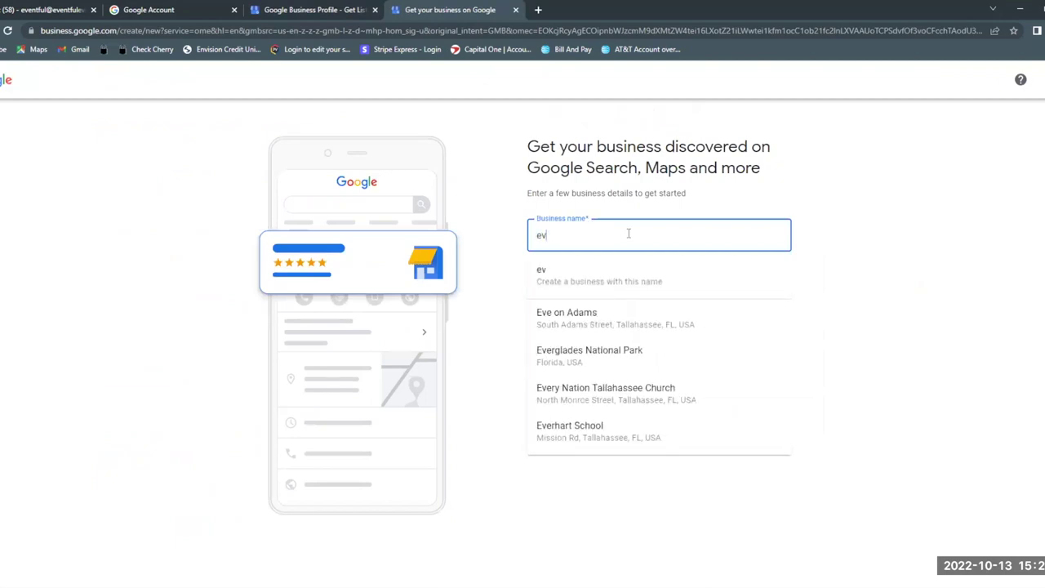
key(BackSpace)
key(BackSpace)
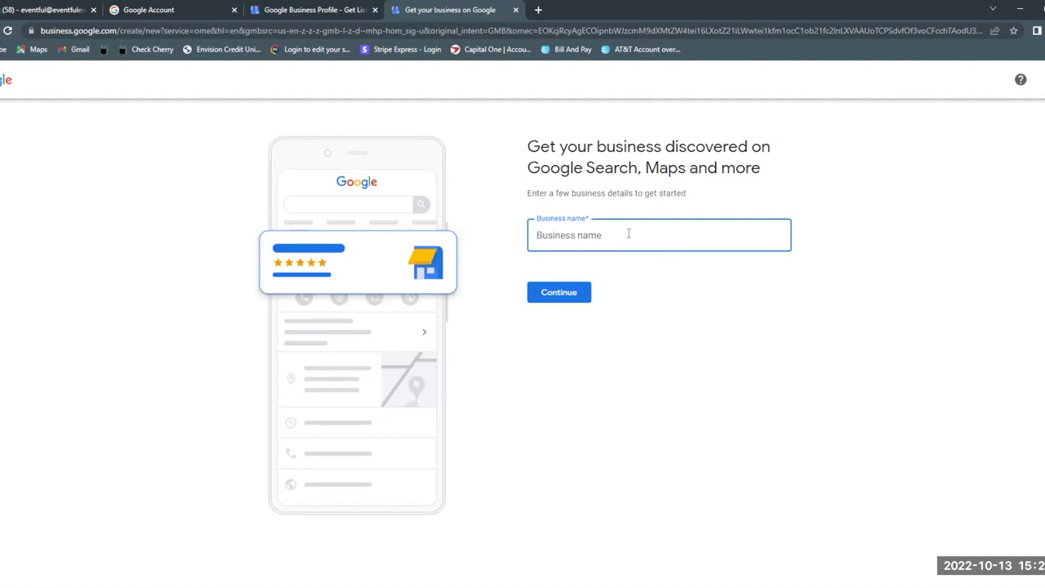
text(E)
key(BackSpace)
text(360 B)
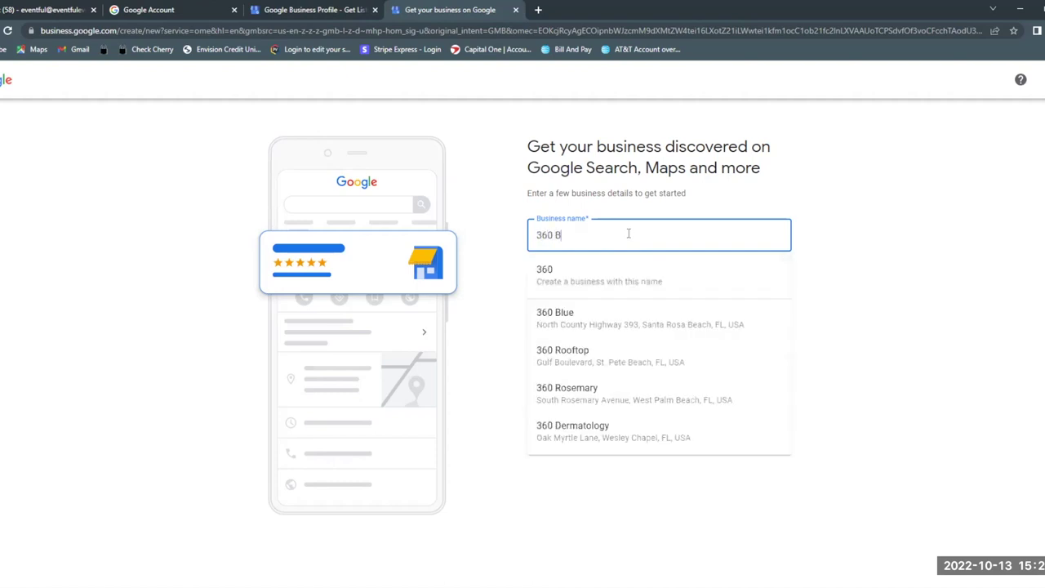
text(ooth Eventful Event Rentals)
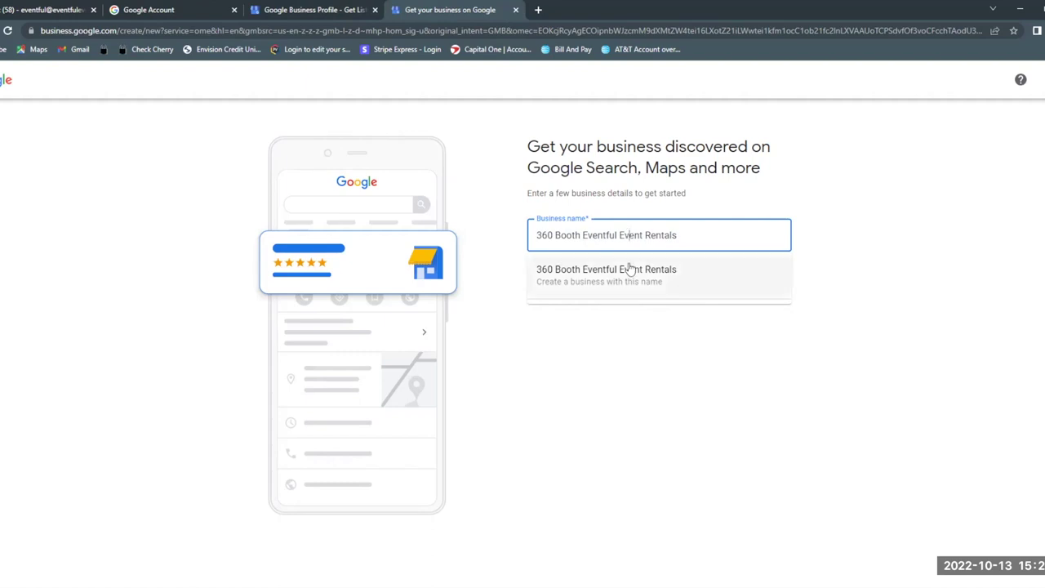
click(633, 272)
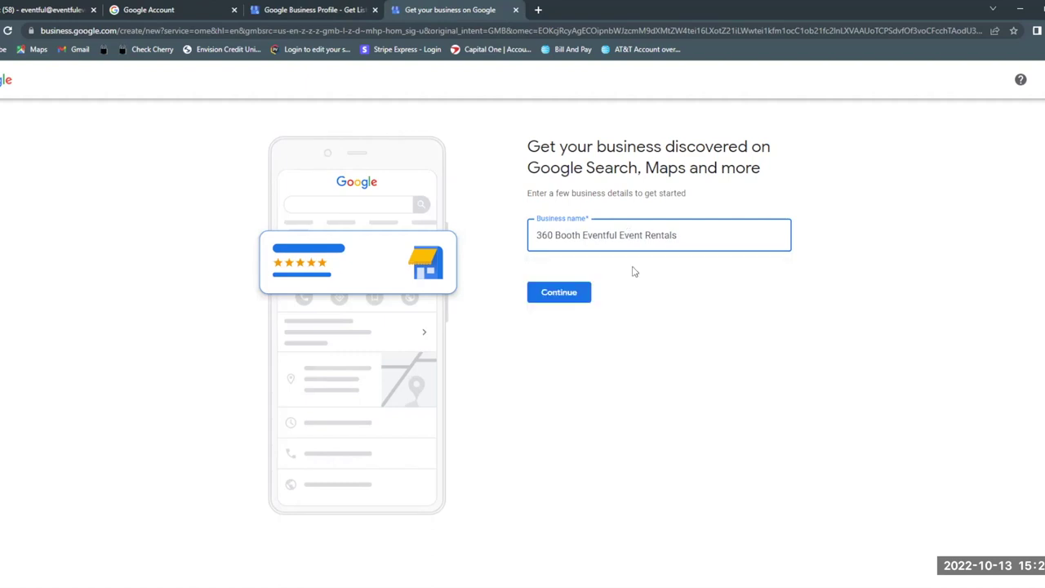
click(561, 296)
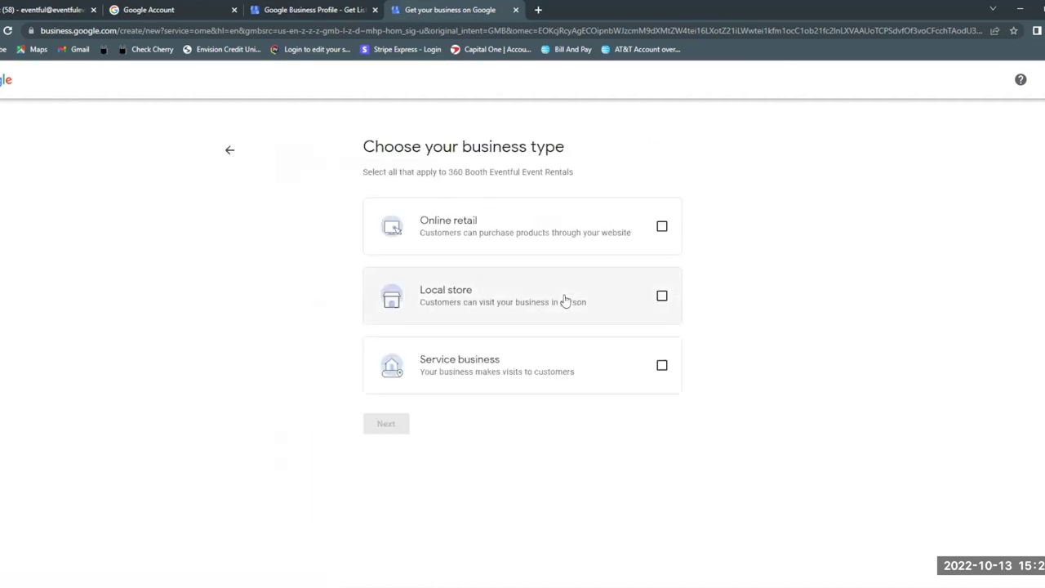
Make it a service business with the Photo booth category, continuing to the address step.
click(662, 367)
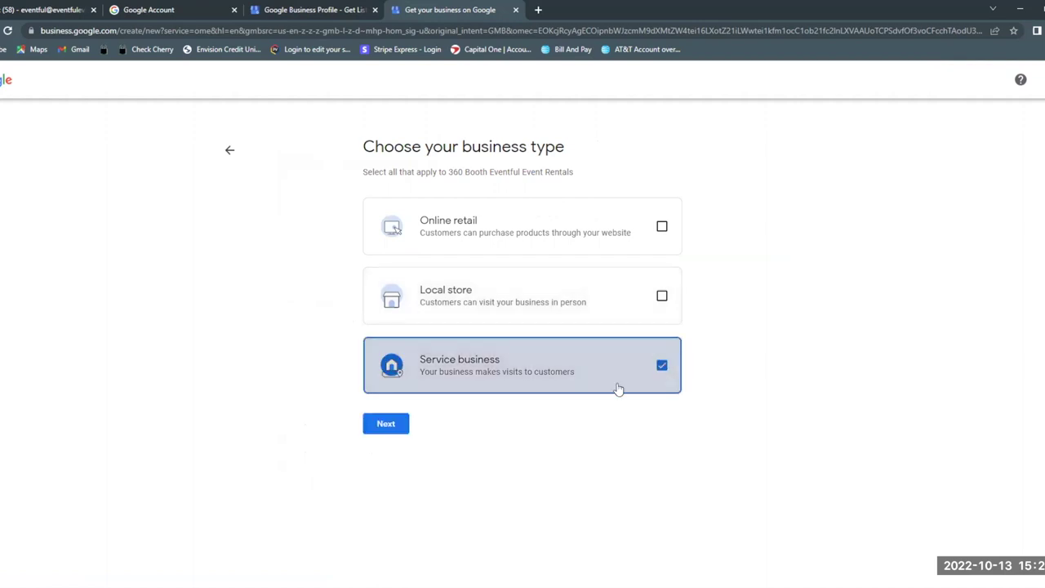
click(390, 425)
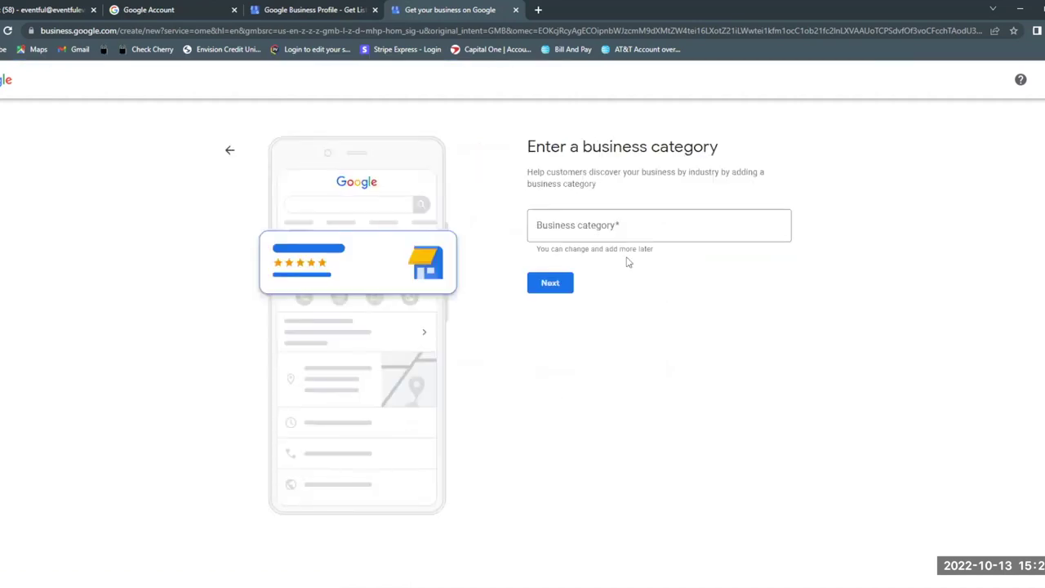
click(653, 229)
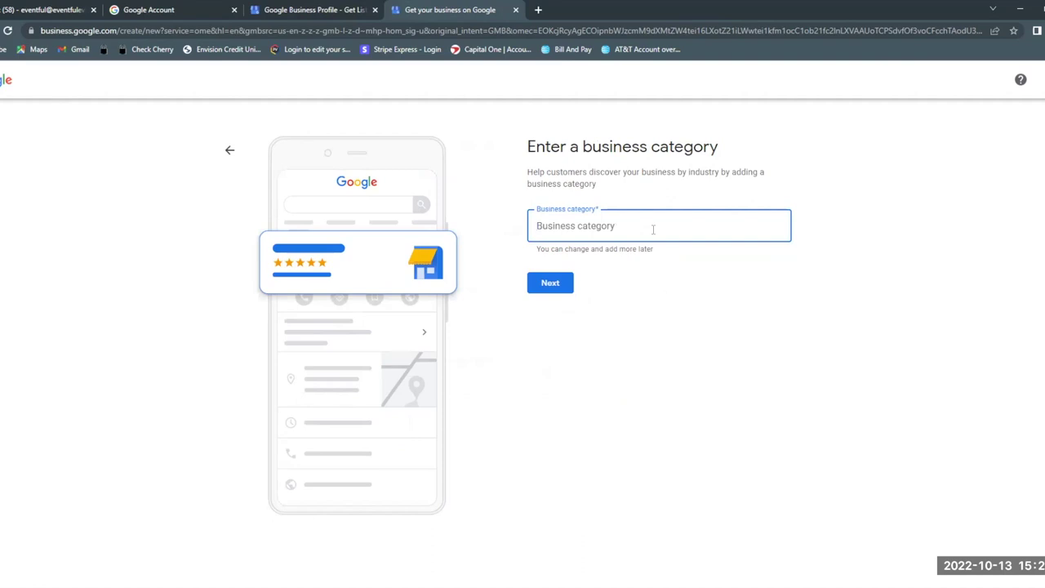
text(Pho)
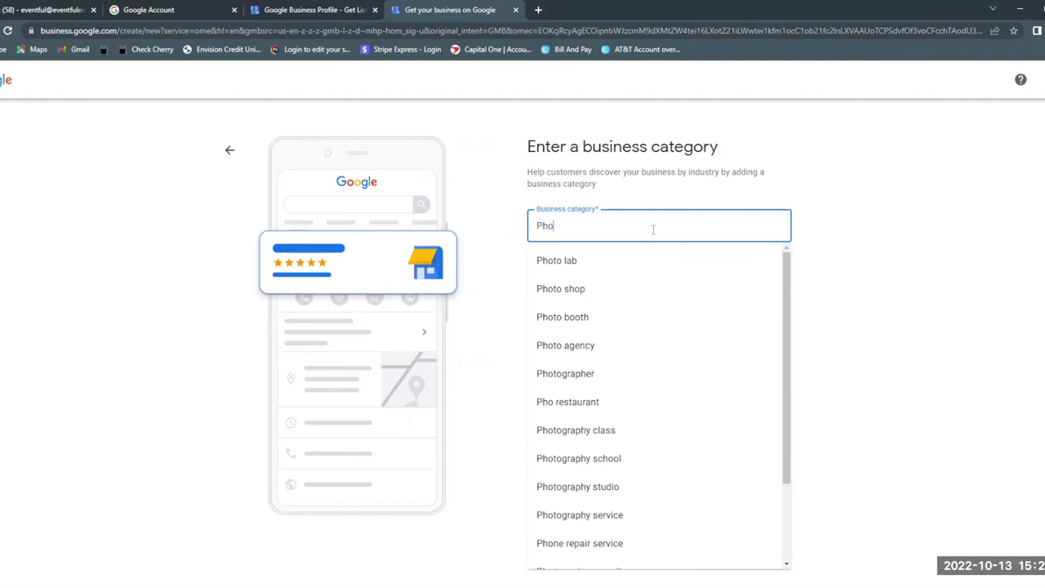
text(to)
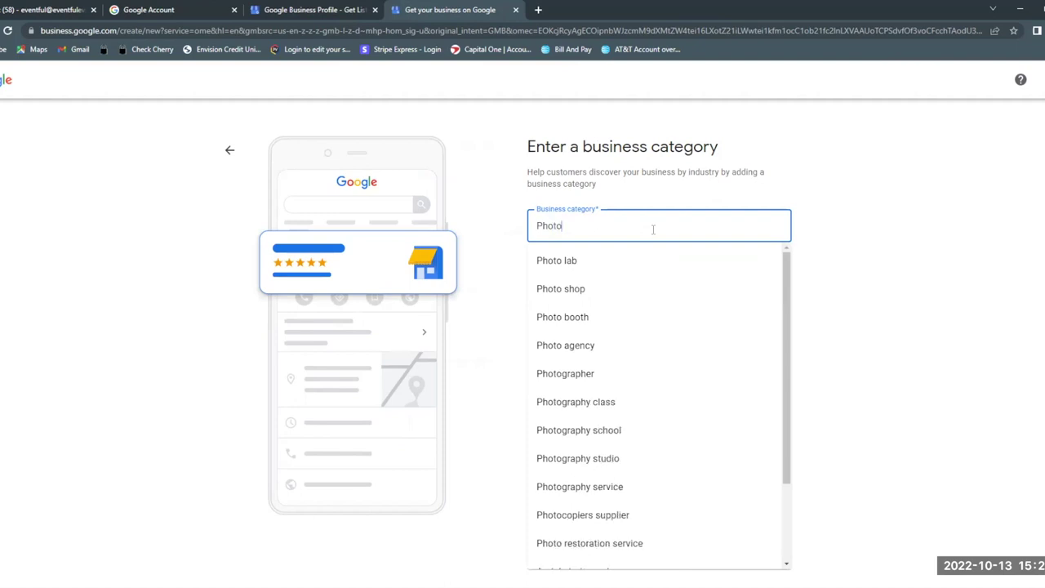
click(580, 316)
click(557, 287)
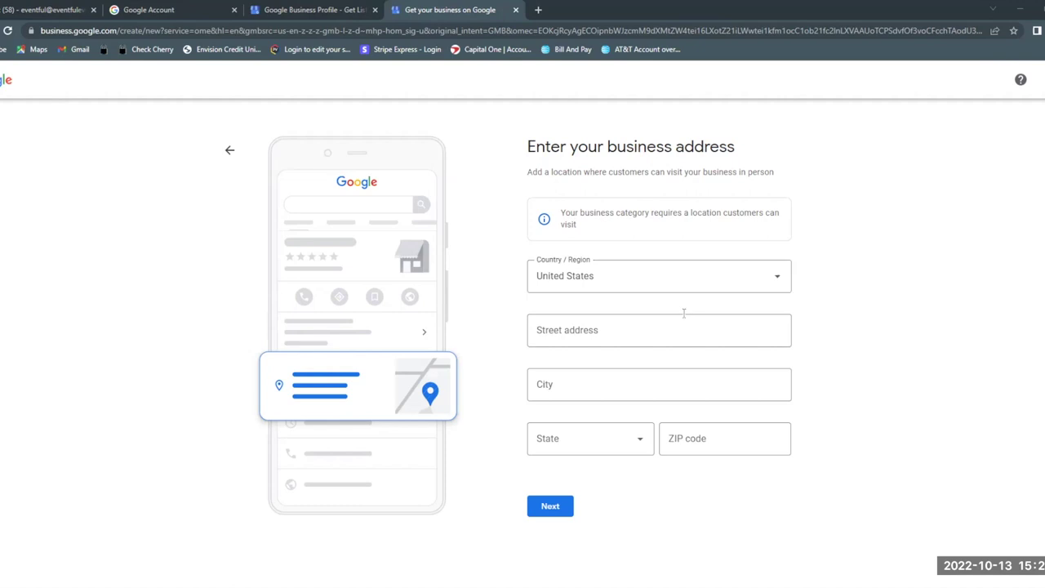
Fill the street address, city, state and ZIP from the saved address suggestion and submit.
click(688, 322)
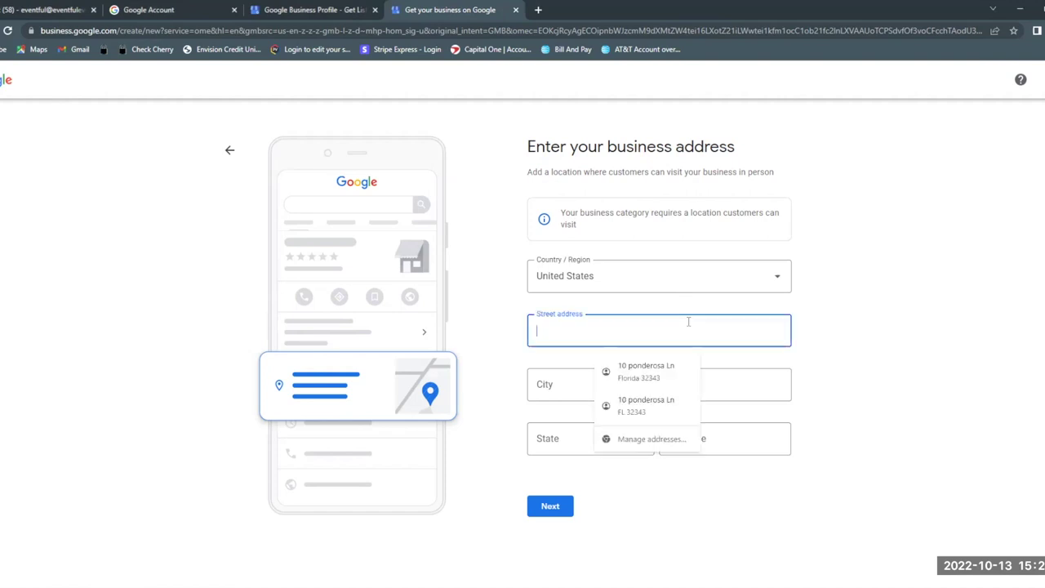
click(666, 369)
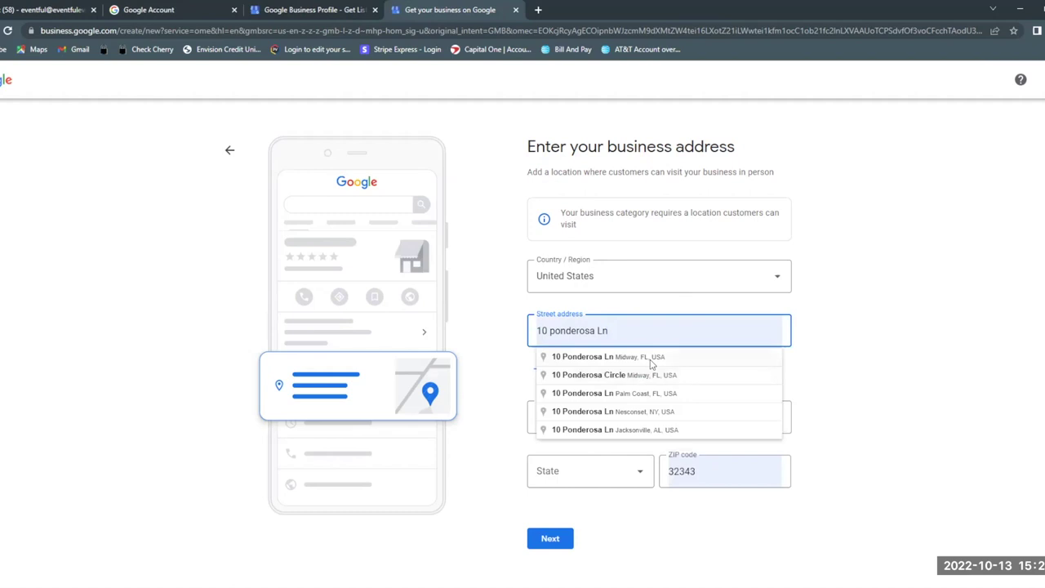
click(651, 359)
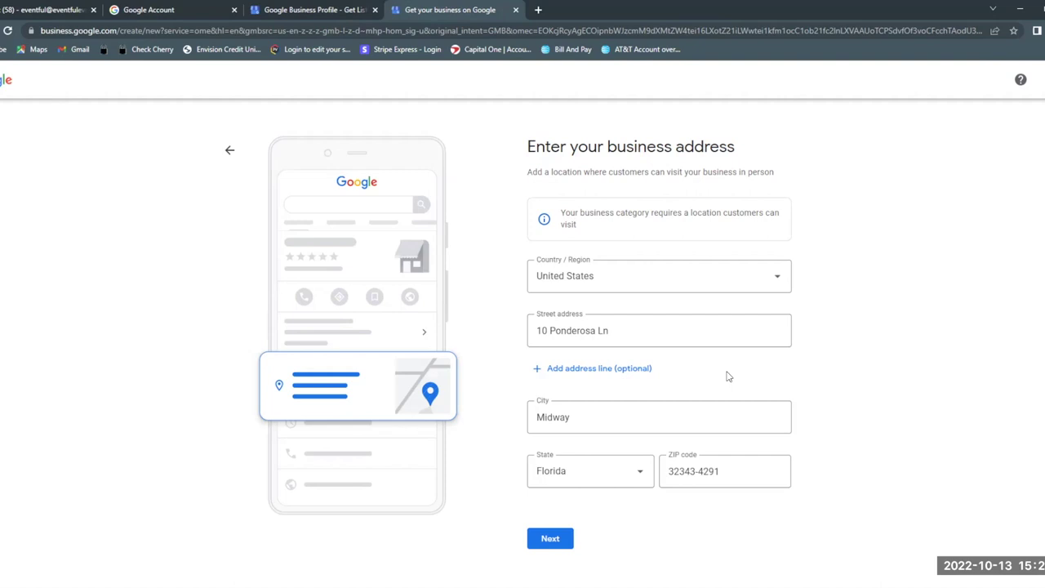
click(551, 545)
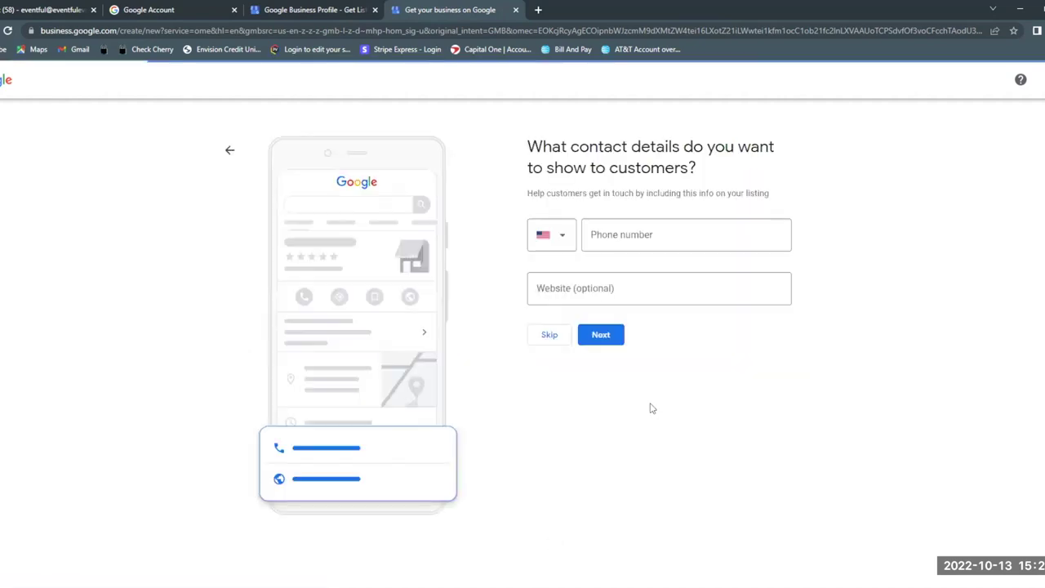
click(722, 241)
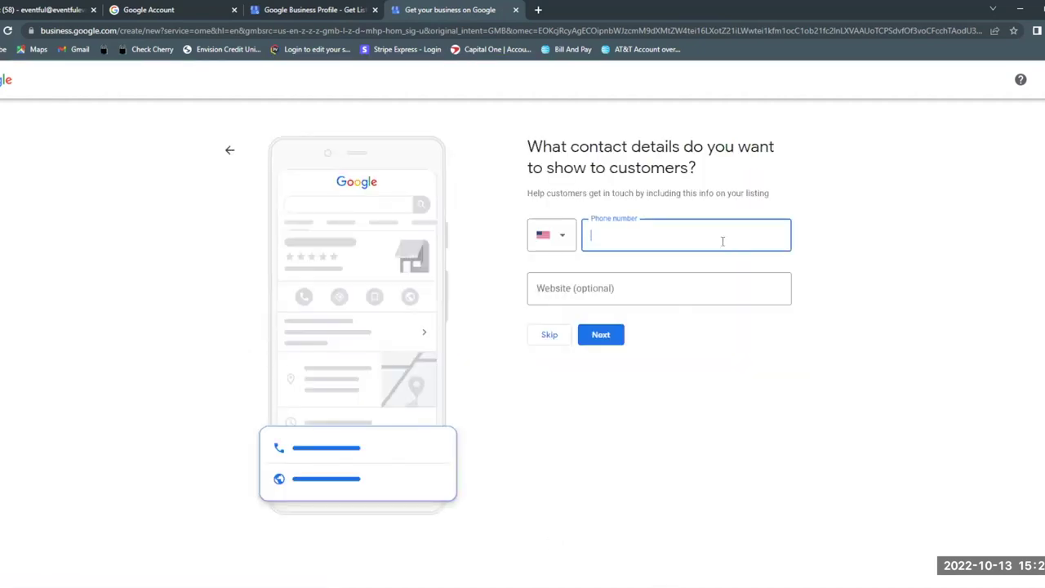
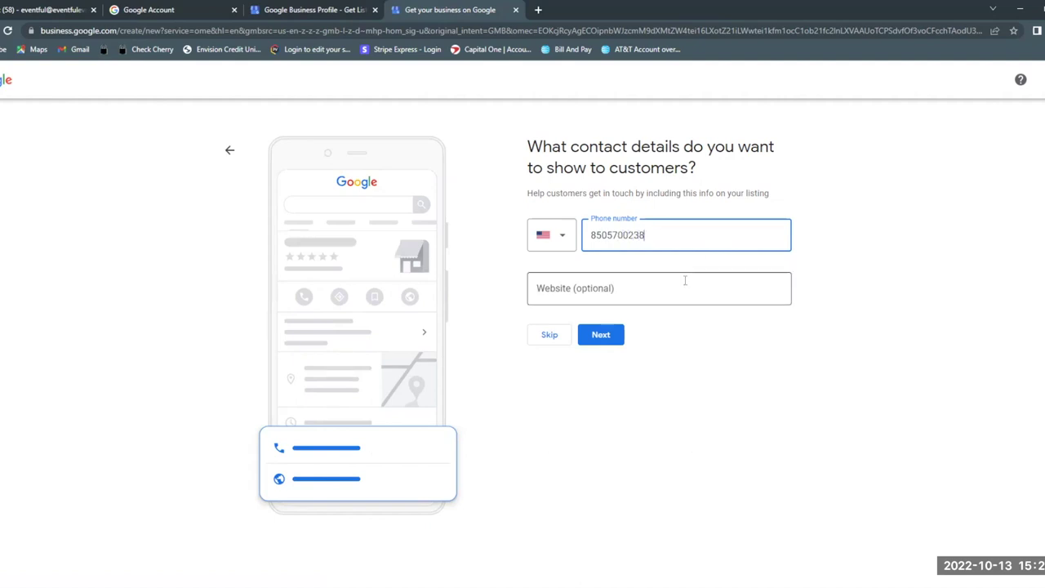
click(685, 290)
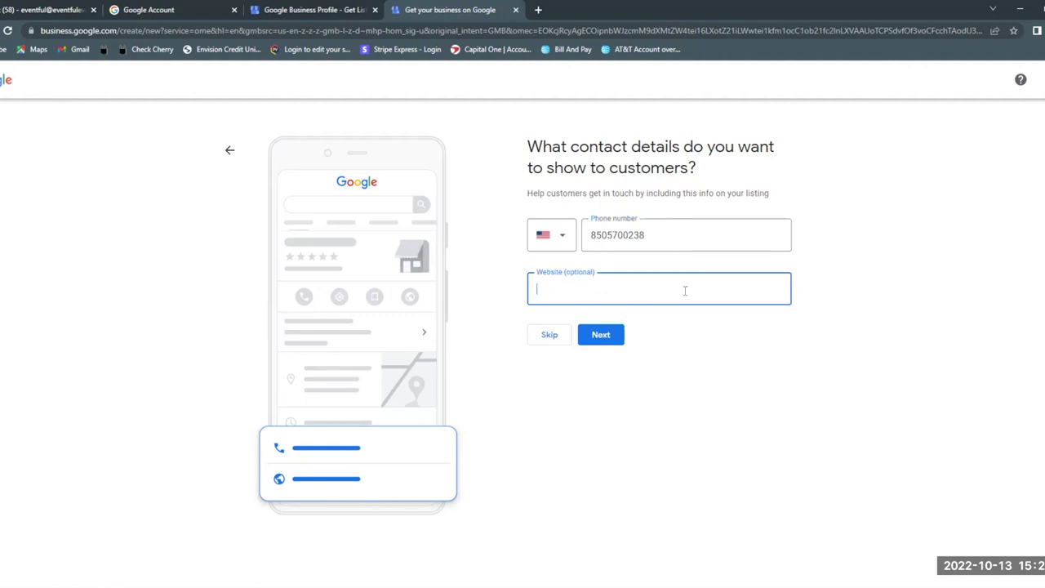
text(www.eventfuleventrentals.com)
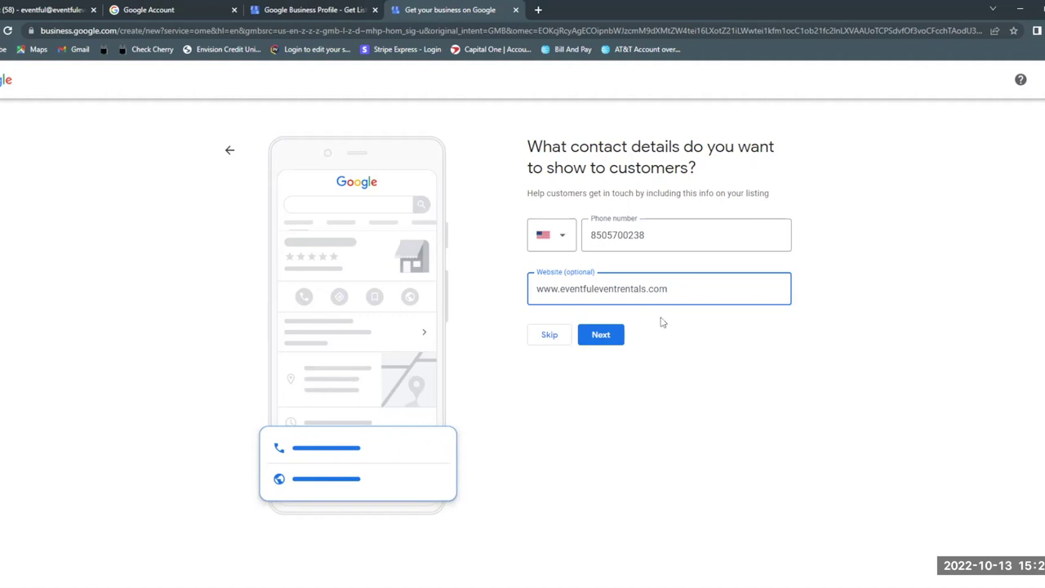
click(601, 336)
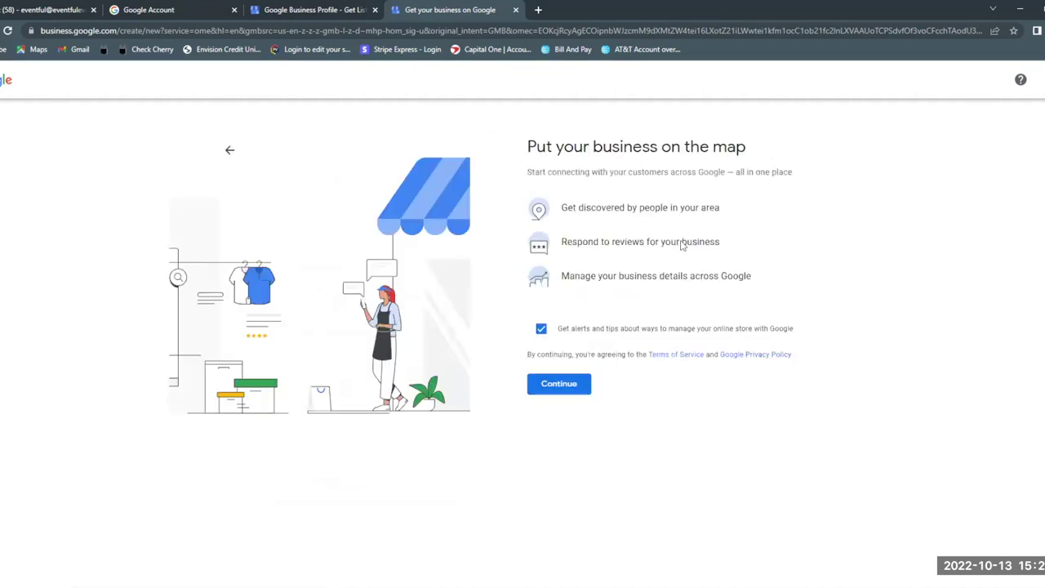
Finish creating the listing and request the verification code by text message.
click(560, 387)
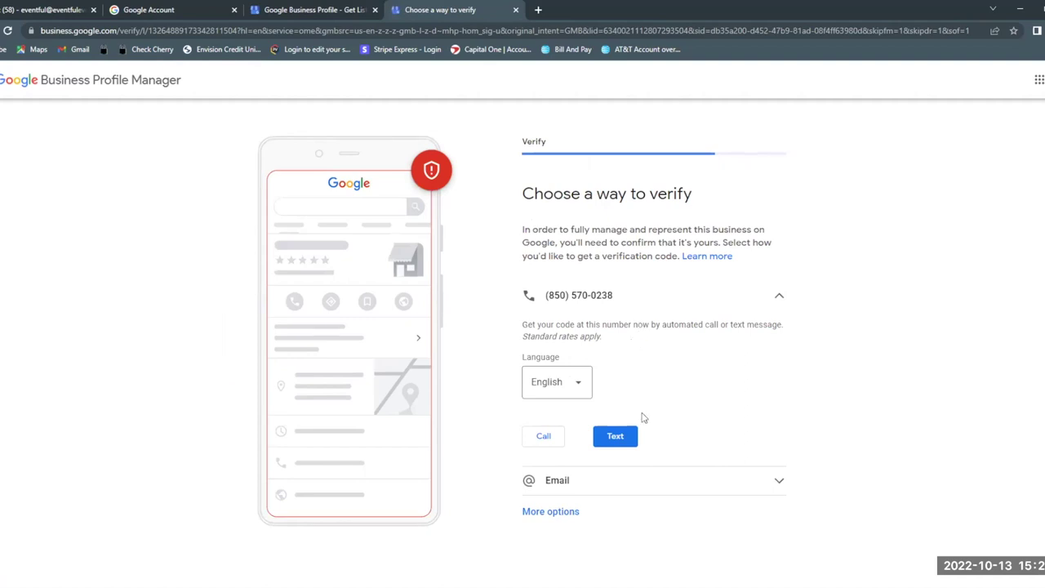
click(618, 437)
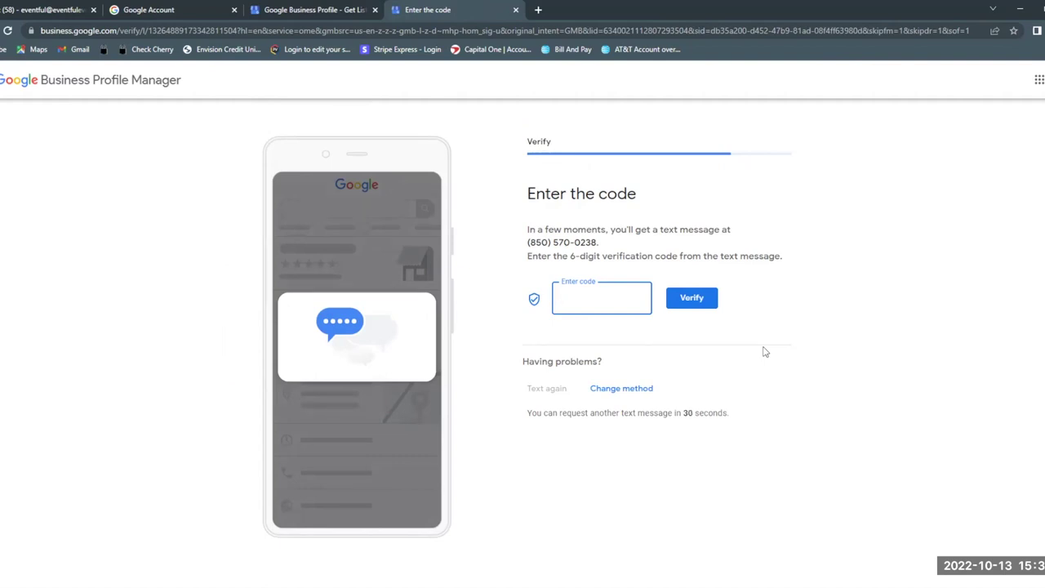
Enter the 6-digit texted verification code, verify it, and continue to business hours.
click(703, 297)
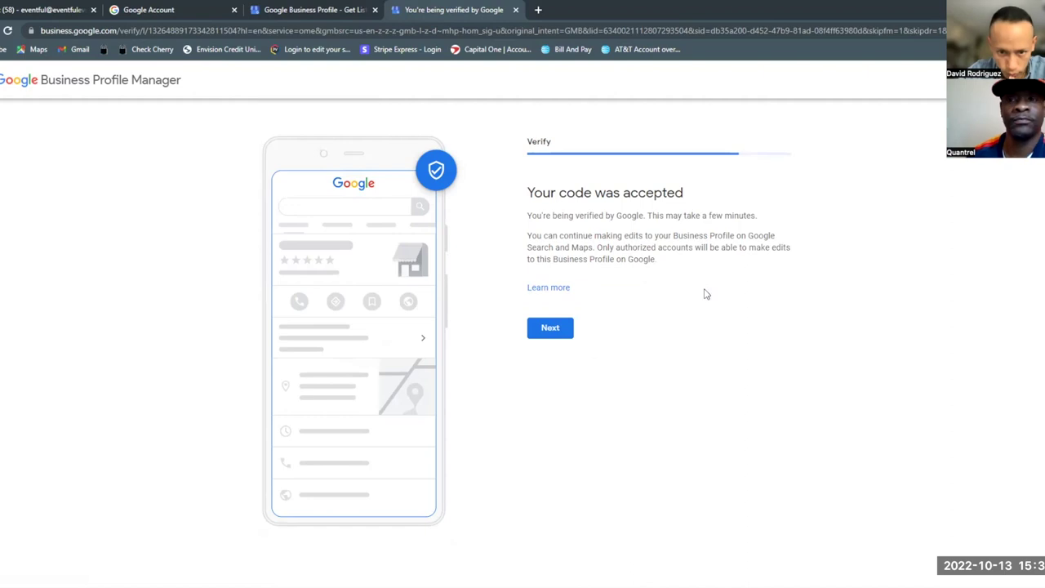
click(551, 327)
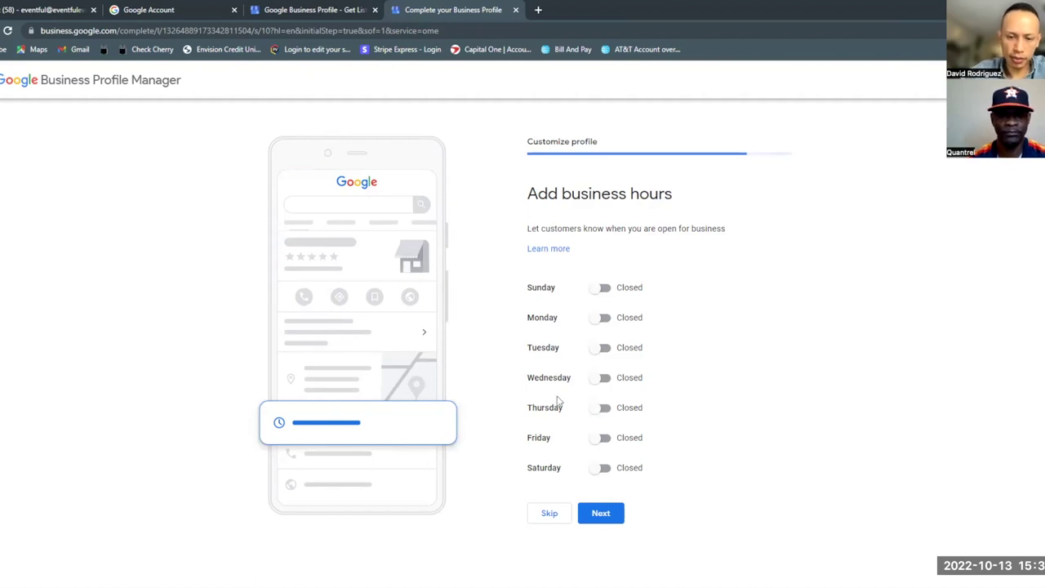
Skip the Add business hours page, leaving every day unset.
click(550, 514)
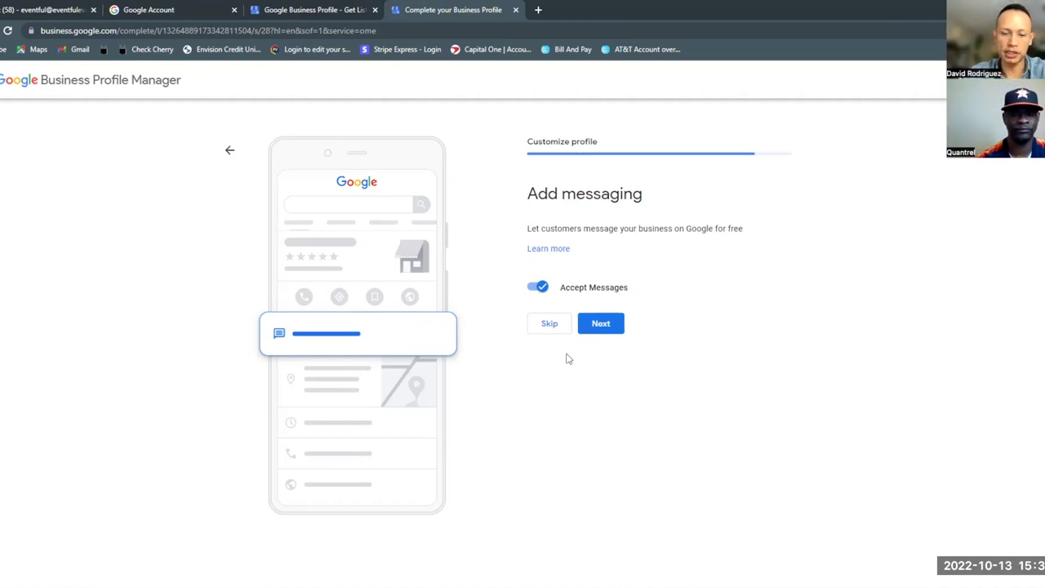
Skip messaging, leave call history off, and advance to the empty business description step.
click(550, 325)
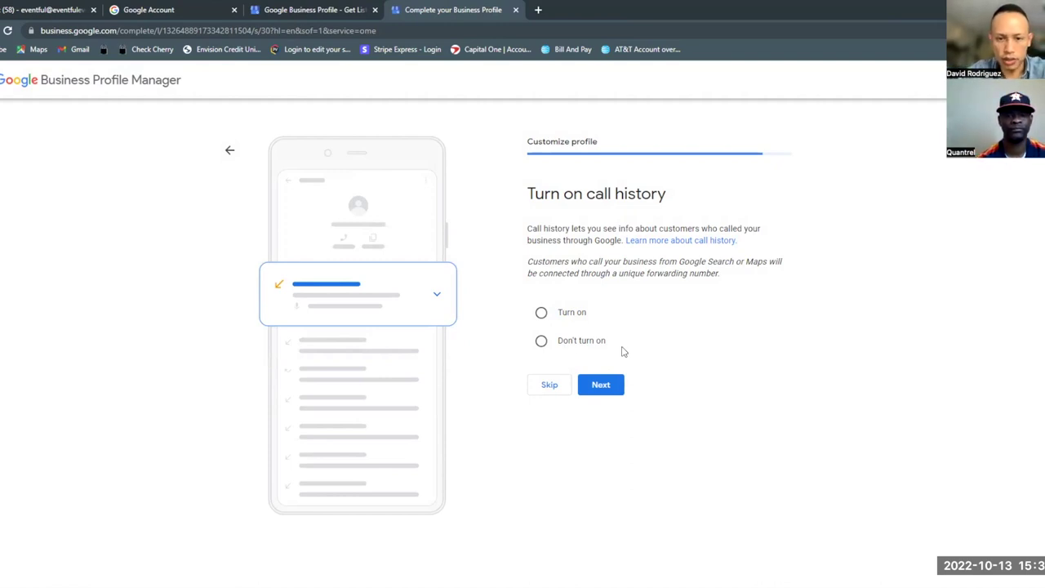
click(540, 343)
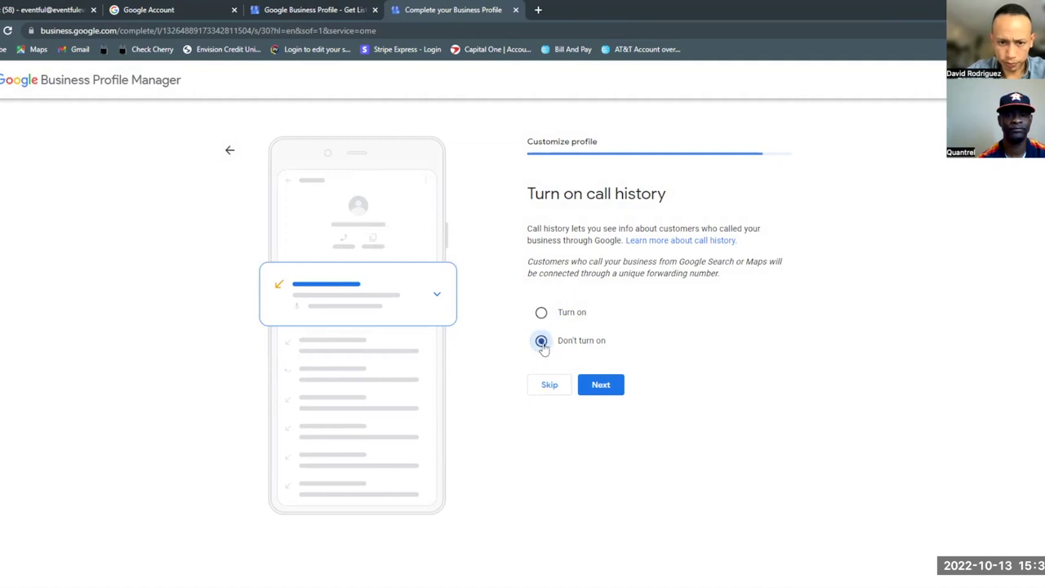
click(603, 385)
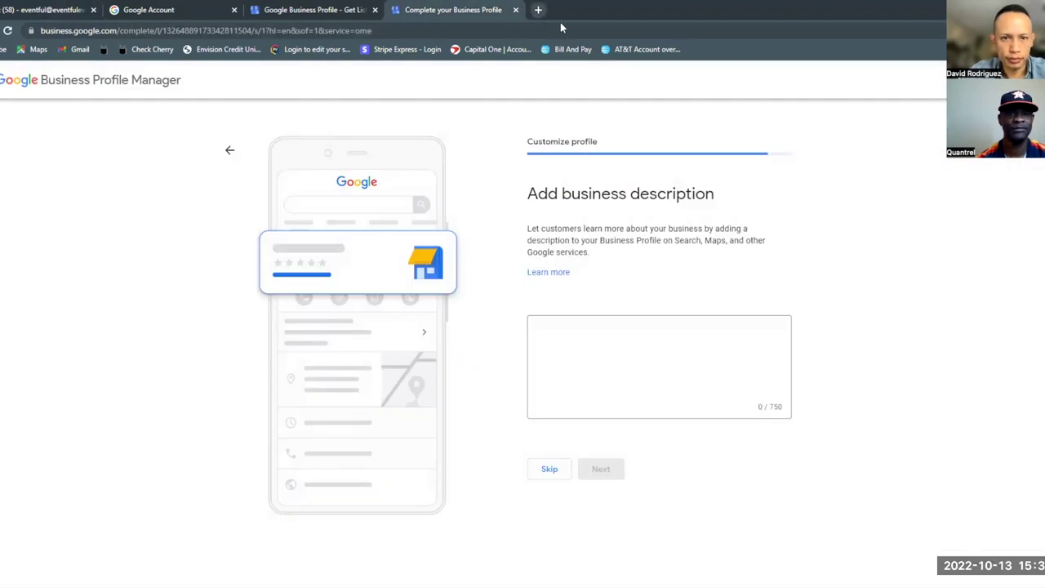
Load eventfuleventrentals.com in a new browser tab.
click(538, 10)
text(eventfuleventrentals.com)
key(Return)
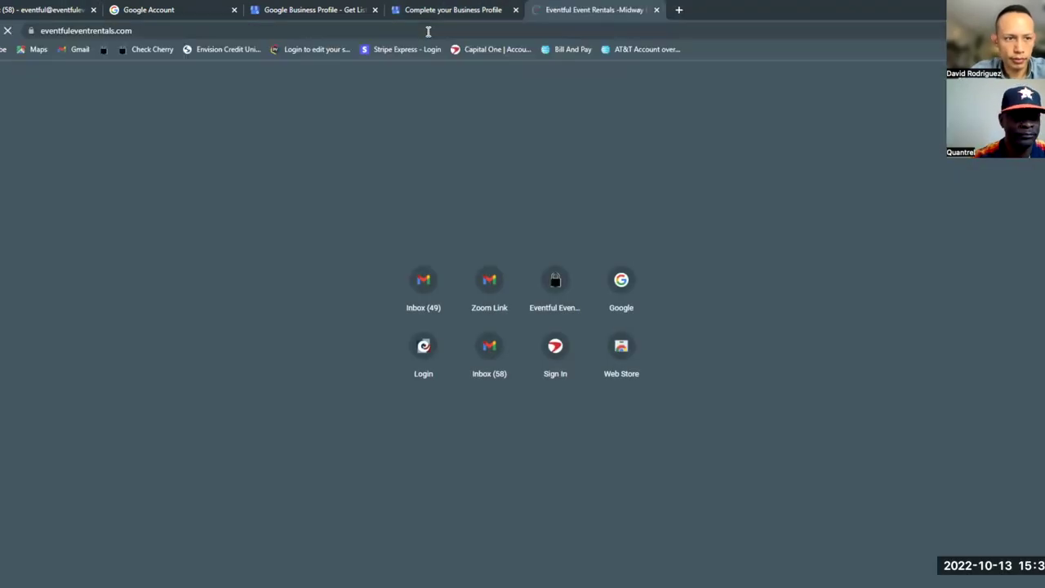
Go to the Eventful home page and select its 'Premium 360 Photo Booth Rental' description paragraph.
scroll(522, 400, down, 3)
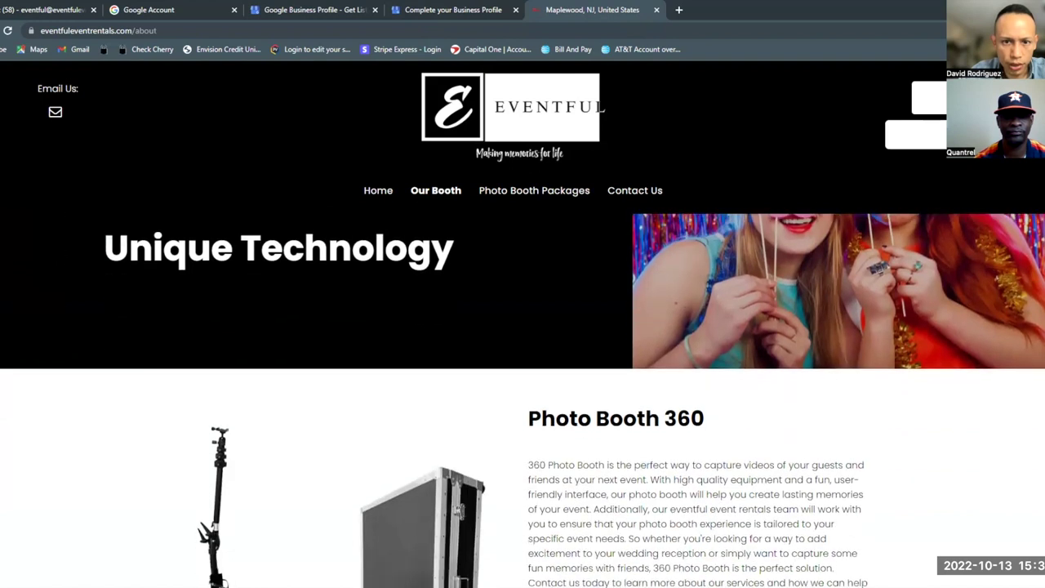
scroll(522, 391, down, 1)
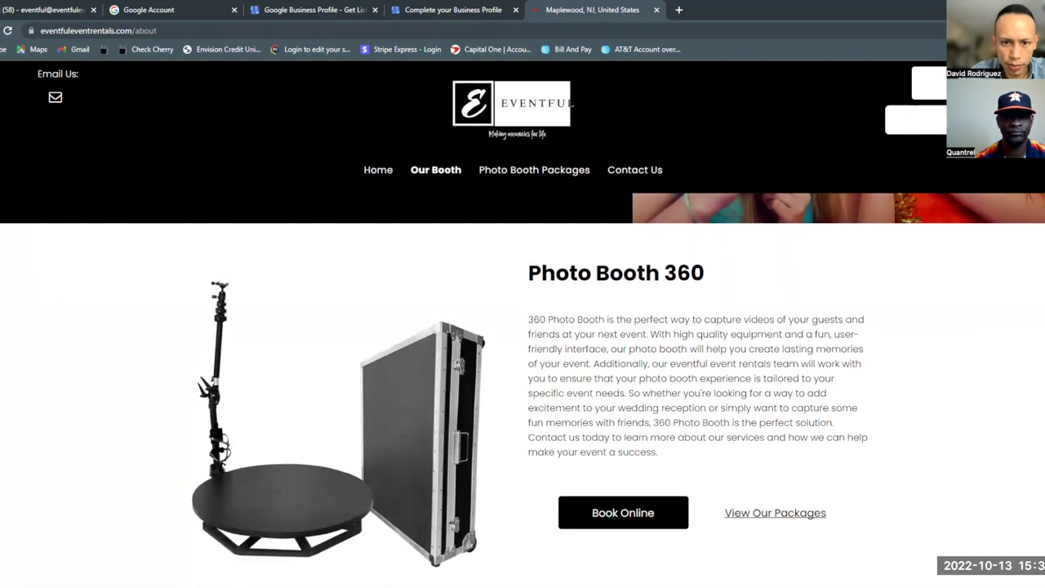
scroll(522, 381, down, 2)
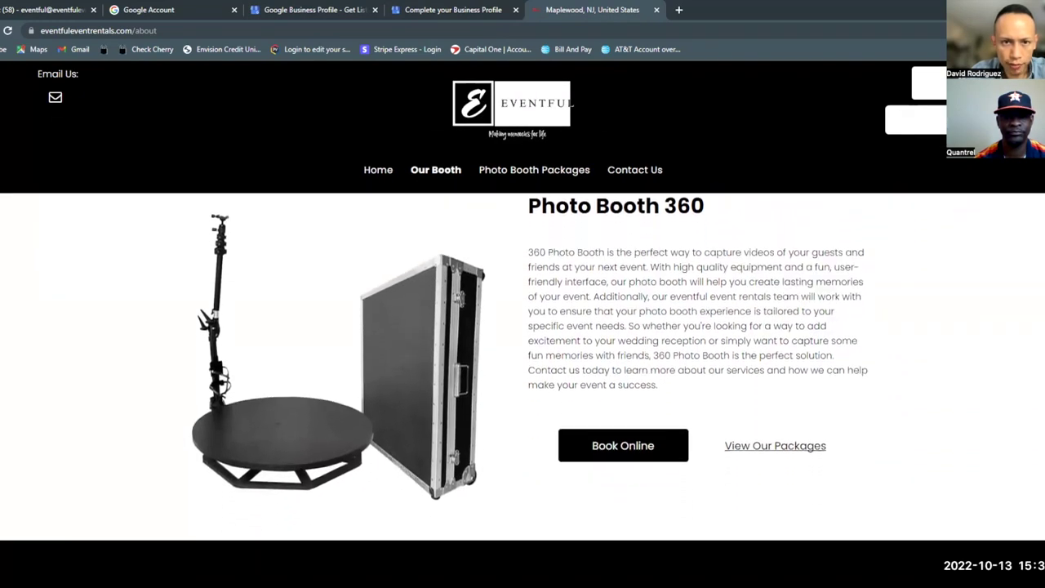
scroll(522, 367, down, 2)
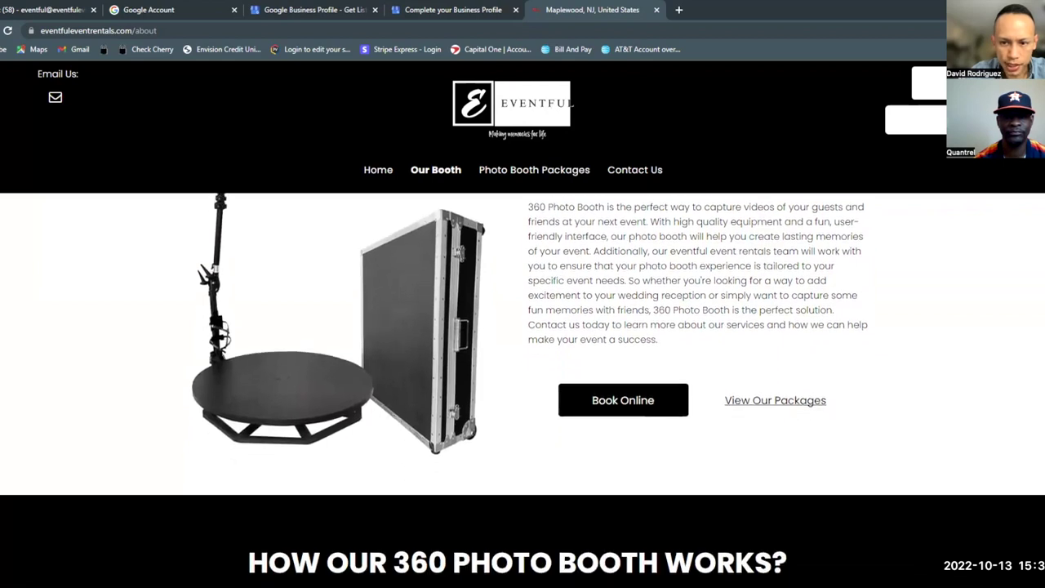
scroll(522, 390, down, 2)
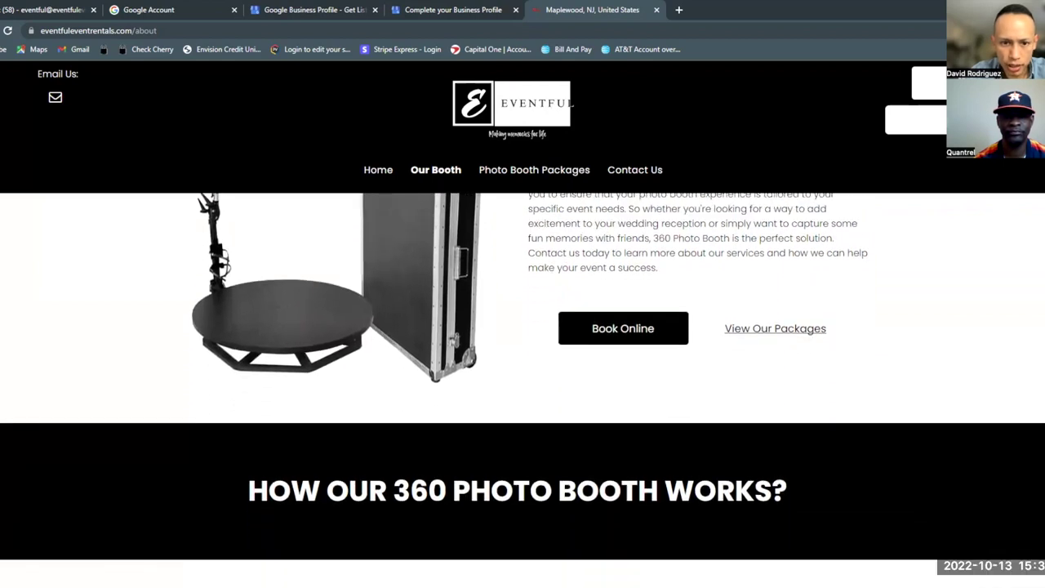
scroll(522, 390, down, 3)
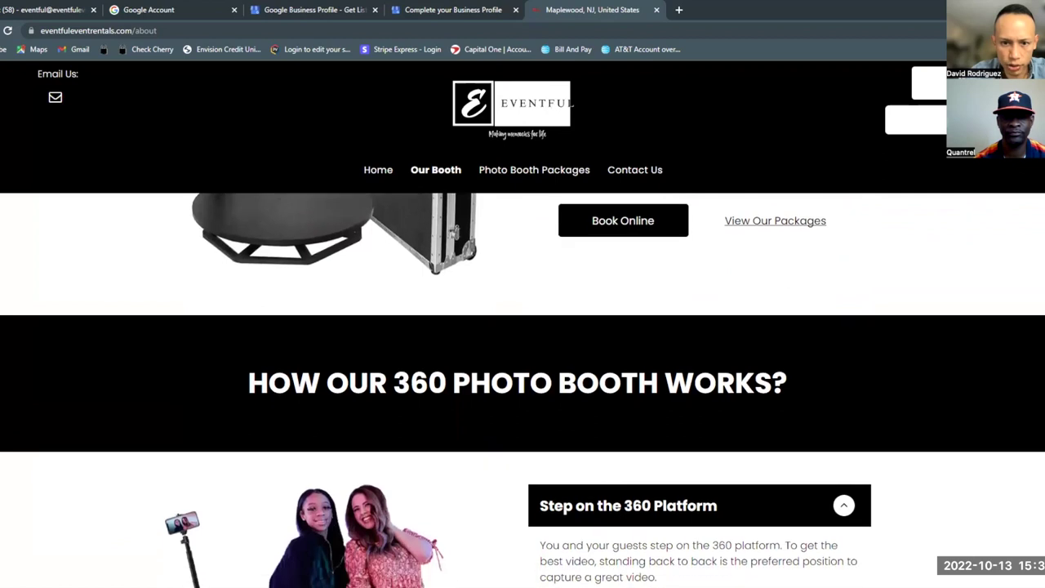
scroll(523, 390, down, 5)
scroll(523, 390, down, 2)
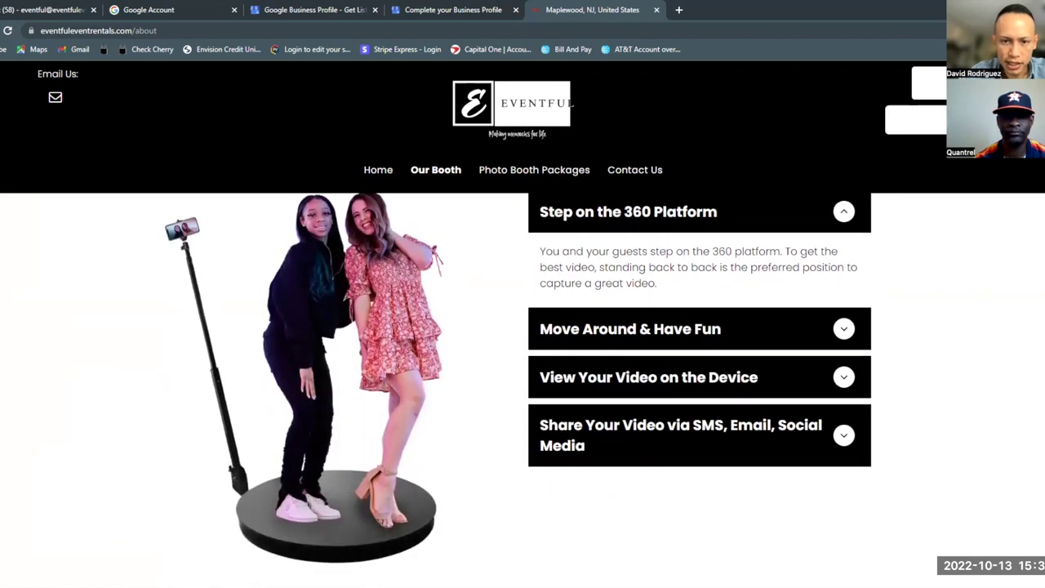
scroll(523, 390, down, 2)
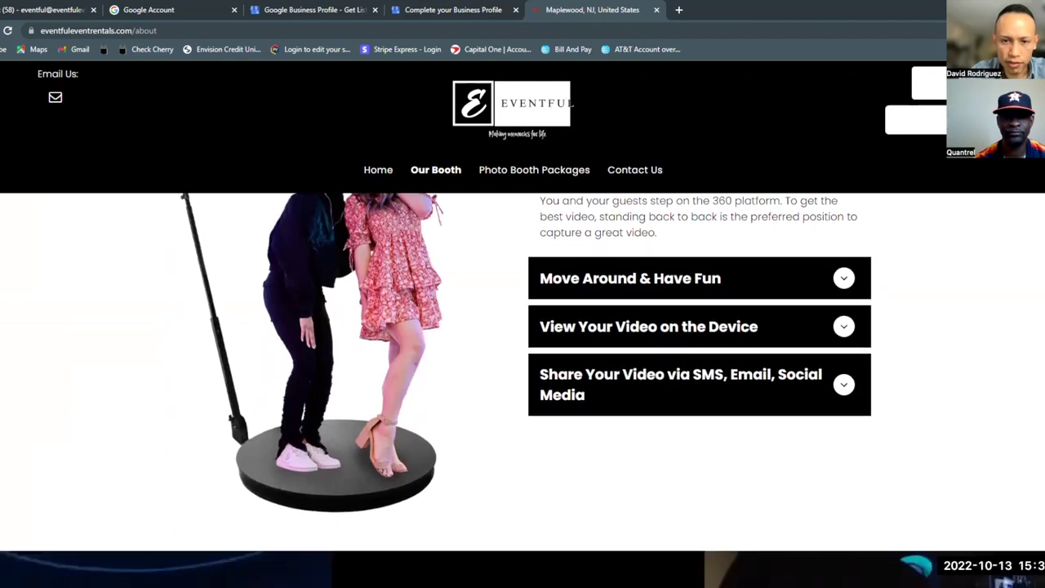
scroll(523, 391, down, 5)
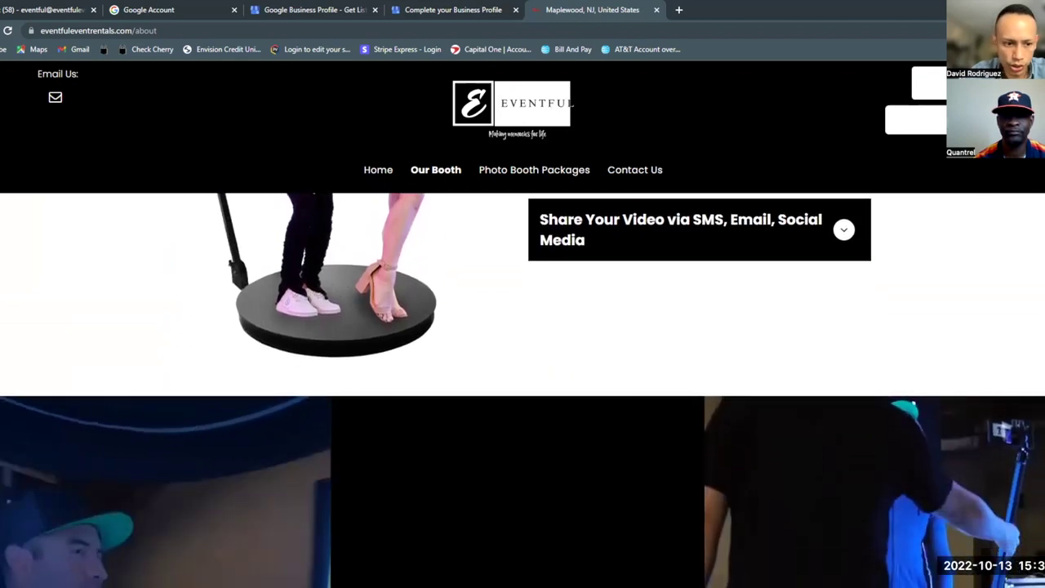
scroll(522, 391, down, 3)
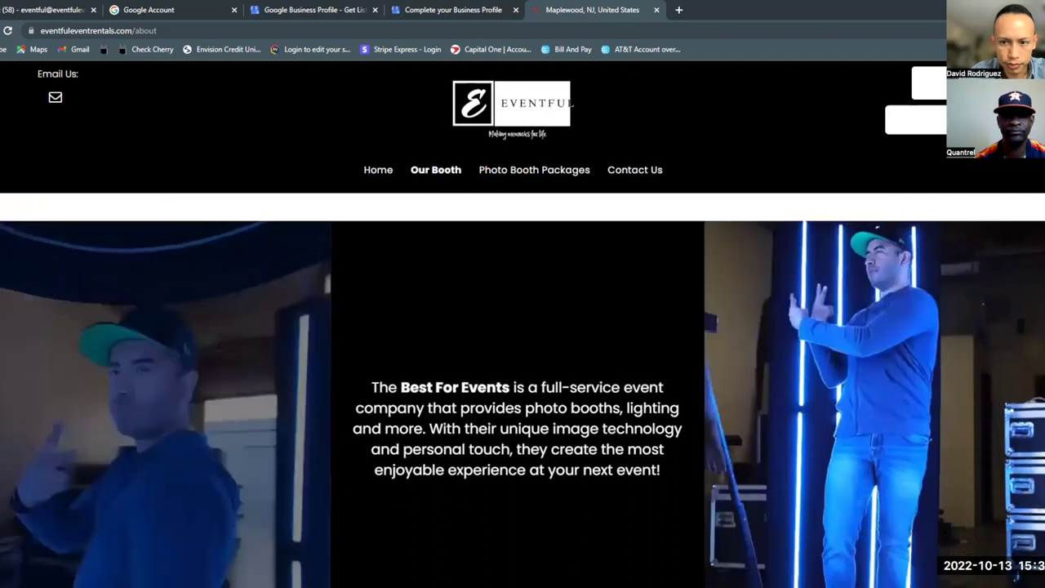
scroll(522, 390, down, 1)
scroll(522, 390, down, 1)
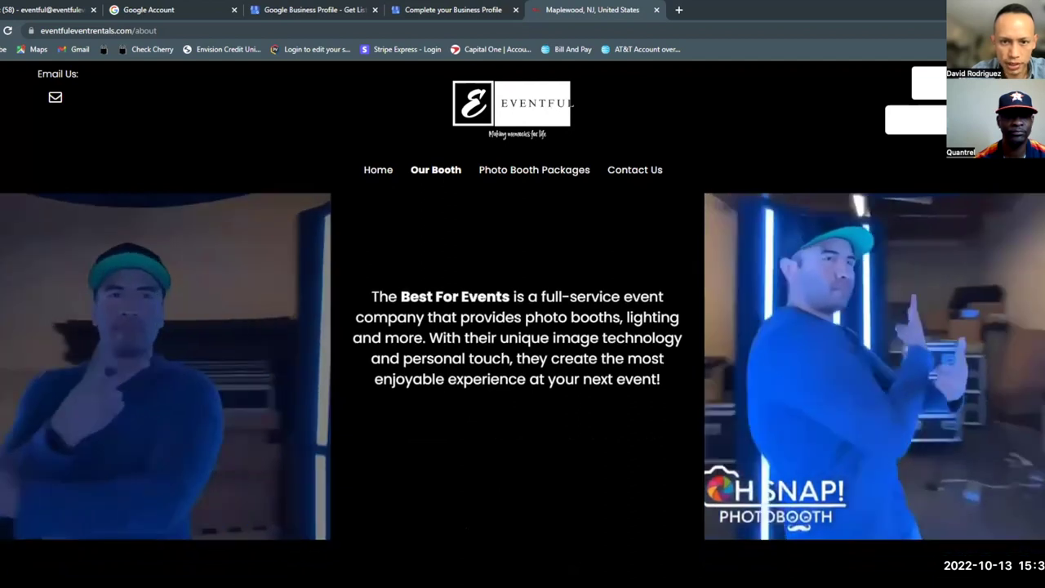
scroll(522, 390, down, 1)
scroll(522, 390, down, 2)
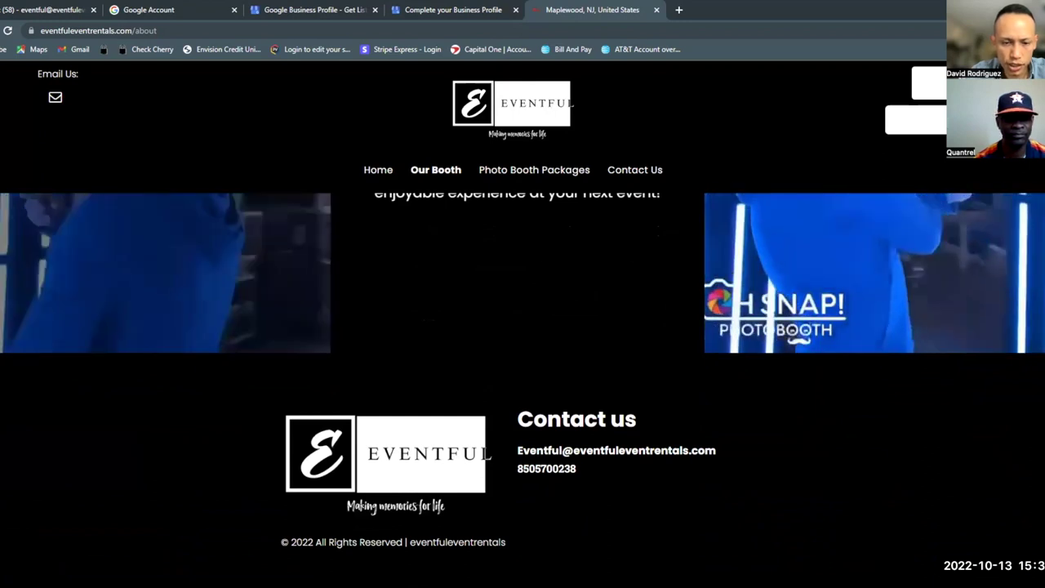
scroll(608, 502, up, 3)
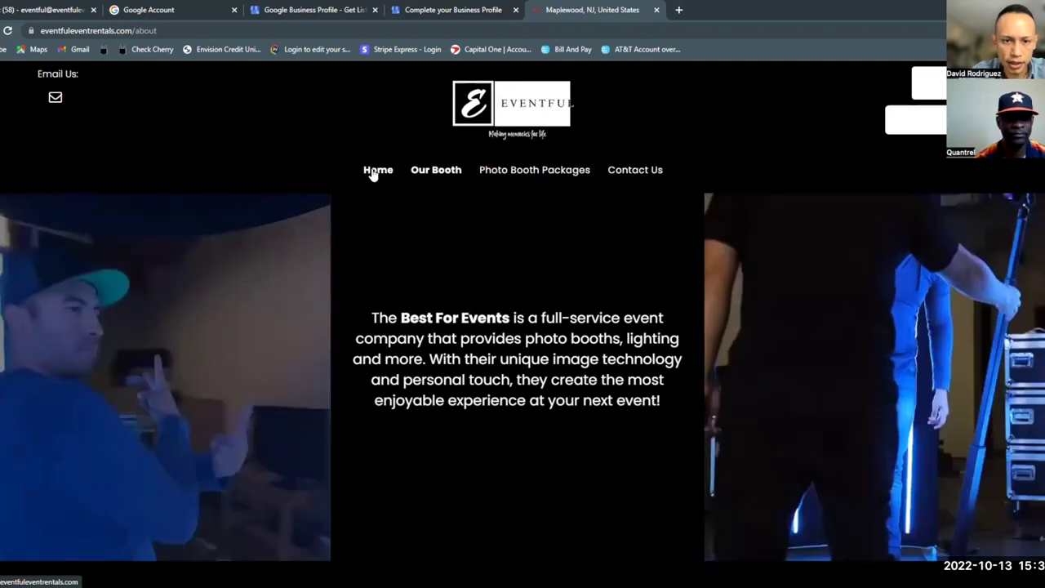
click(373, 173)
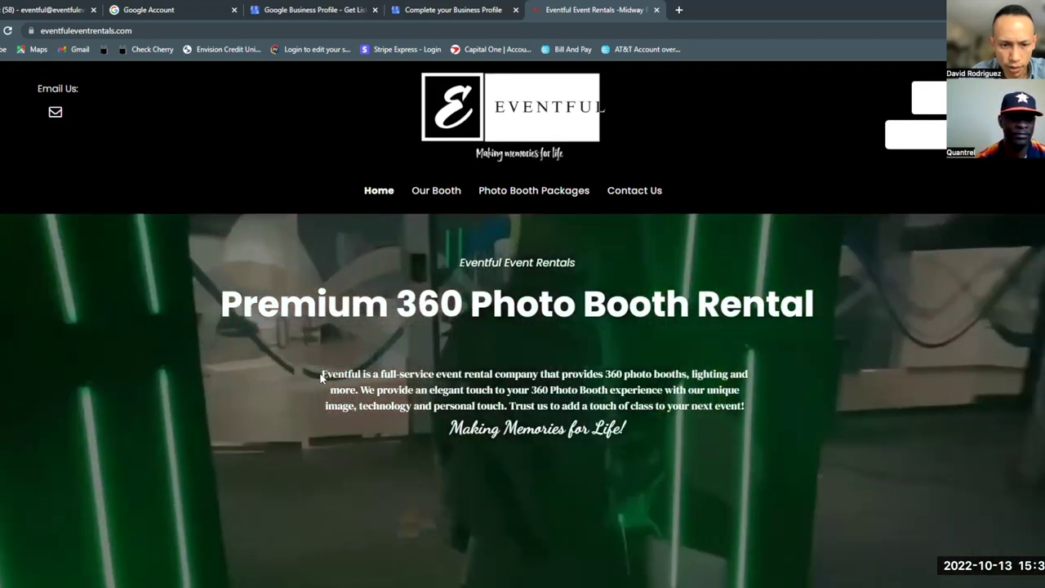
drag(322, 373, 757, 414)
key(ctrl+c)
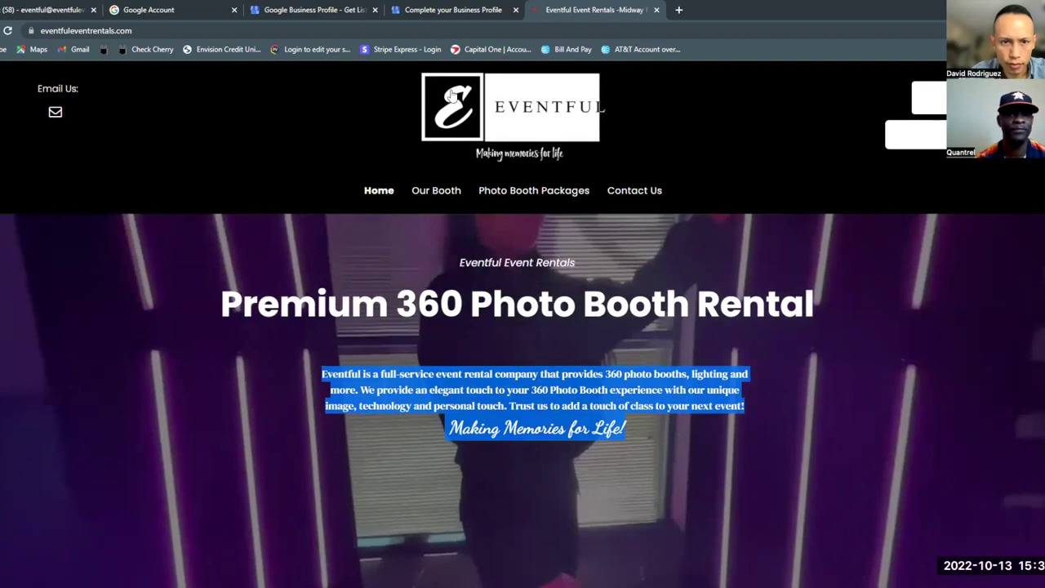
Paste the Eventful company paragraph into the business description, trimmed to 270/750 characters.
key(ctrl+shift+Tab)
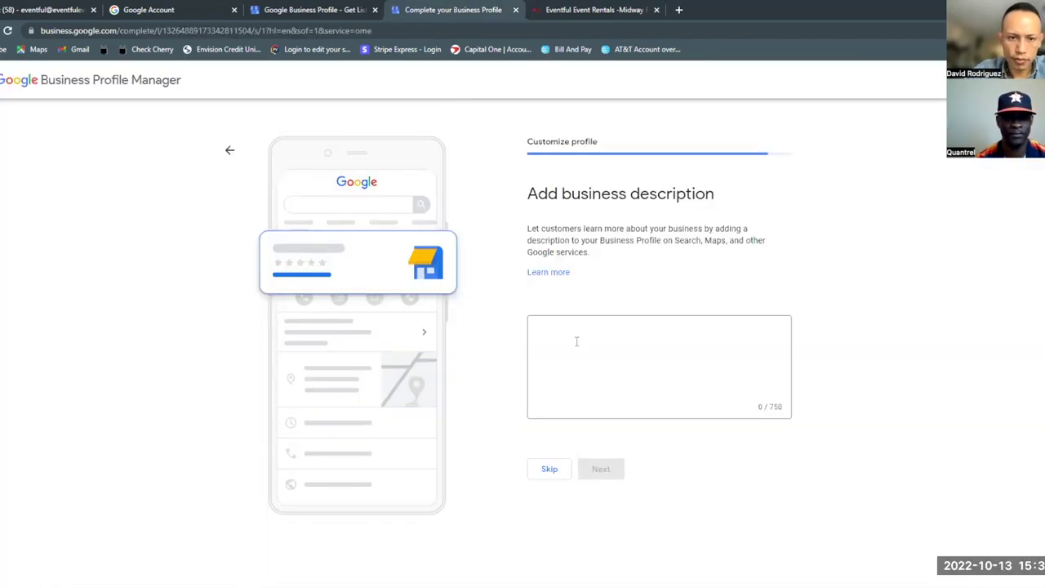
click(560, 329)
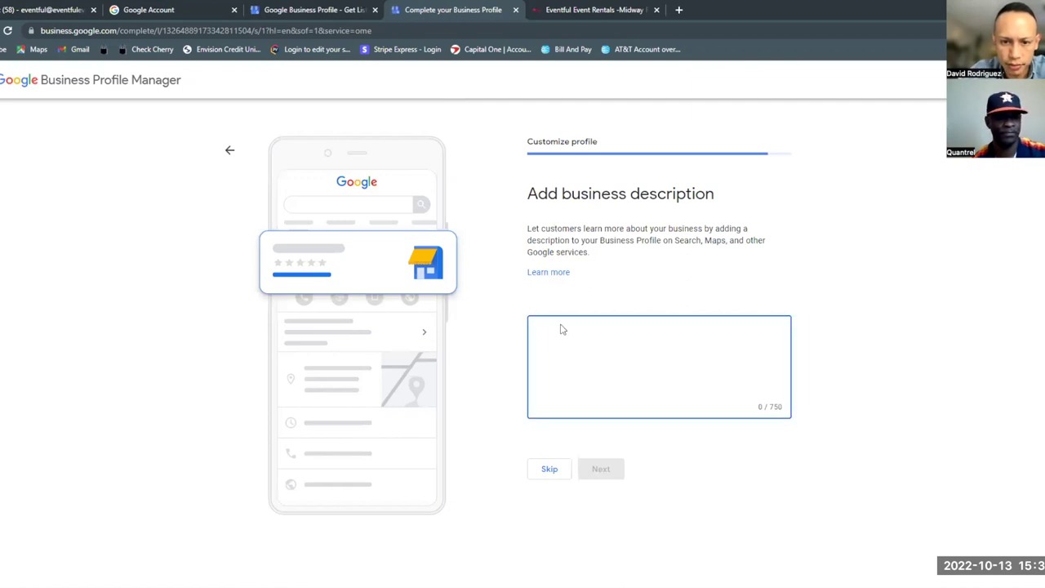
key(ctrl+v)
key(BackSpace)
key(BackSpace)
key(BackSpace)
key(BackSpace)
key(BackSpace)
key(BackSpace)
key(BackSpace)
key(BackSpace)
key(BackSpace)
key(BackSpace)
key(BackSpace)
key(BackSpace)
key(BackSpace)
key(BackSpace)
key(BackSpace)
key(BackSpace)
key(BackSpace)
key(BackSpace)
key(BackSpace)
key(BackSpace)
key(BackSpace)
key(BackSpace)
key(BackSpace)
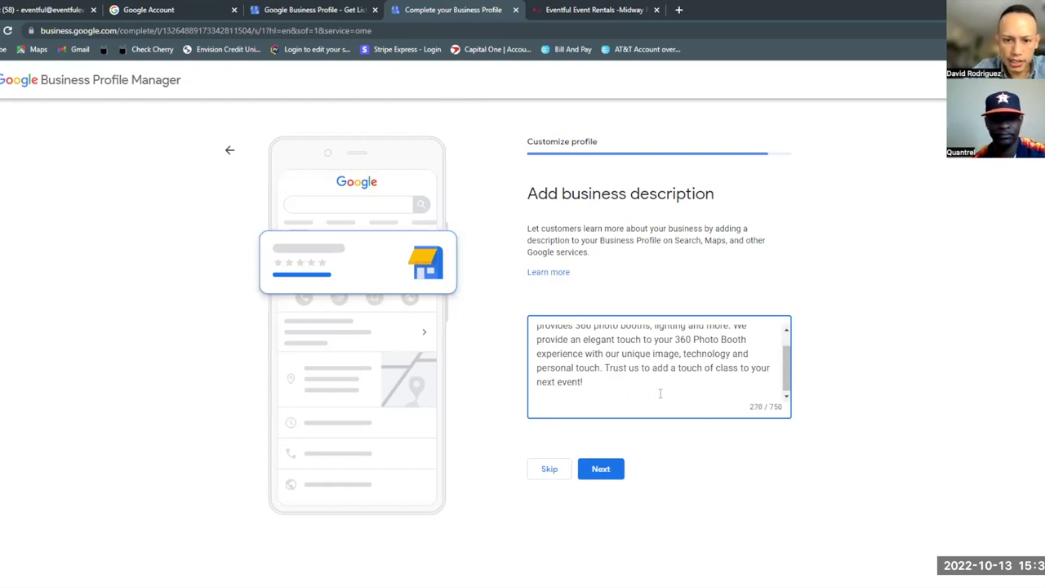
drag(783, 364, 783, 351)
scroll(782, 351, up, 1)
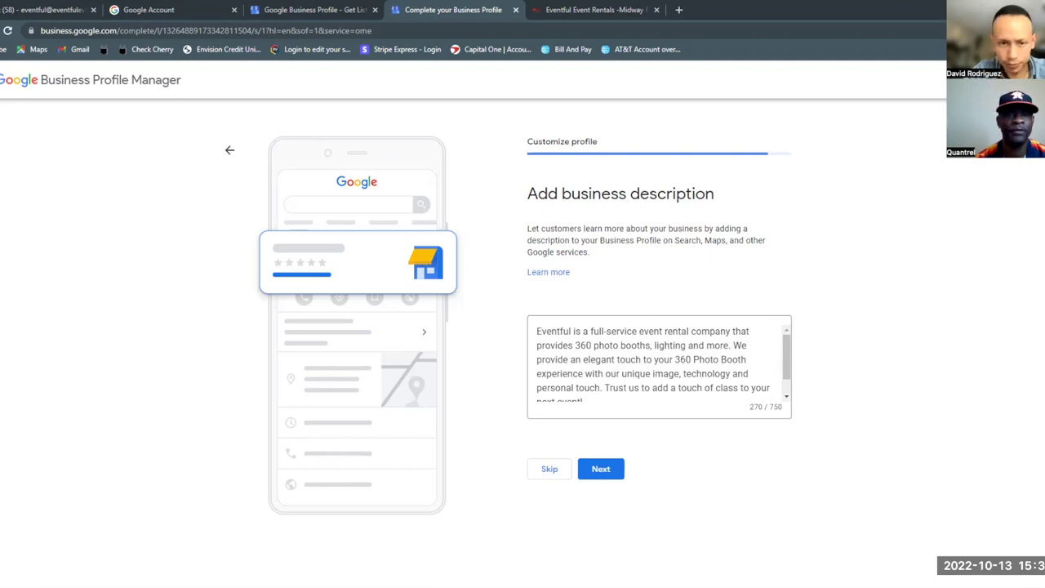
key(ctrl+t)
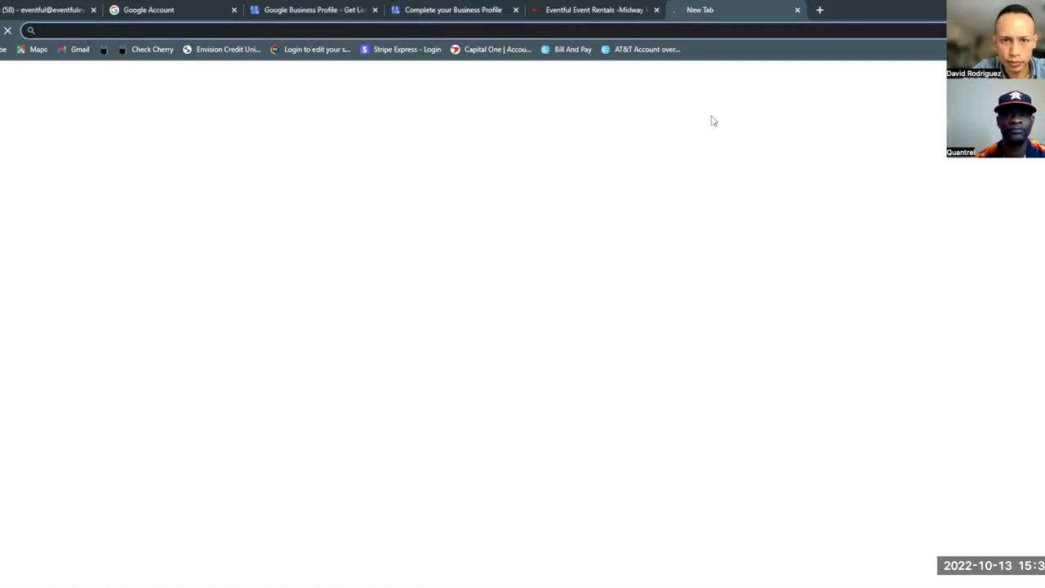
Load 360photoboothrental.net and scroll to its 'How does it work?' section.
text(360photoboothrental.net)
key(Return)
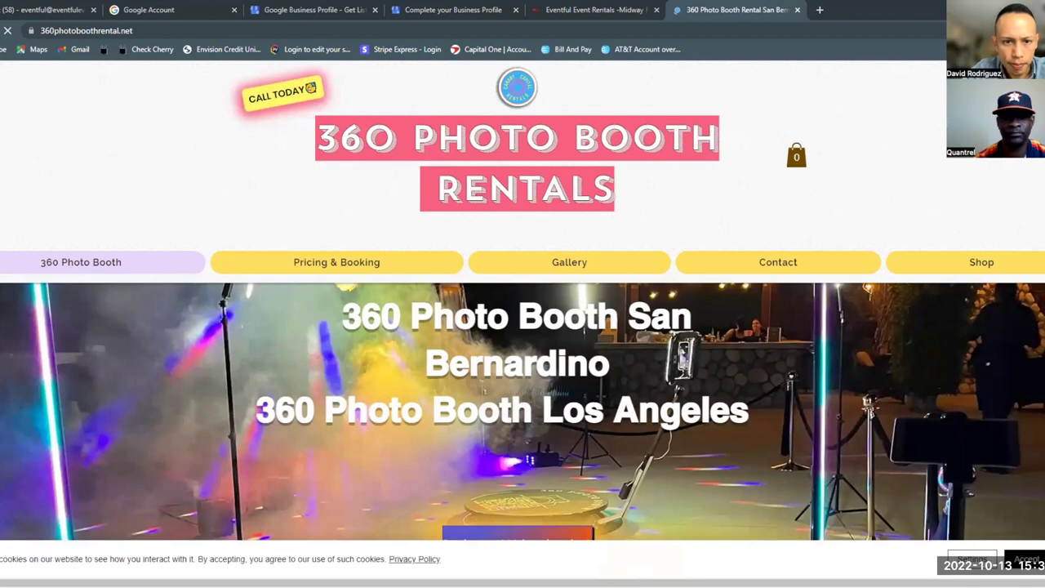
scroll(523, 301, down, 6)
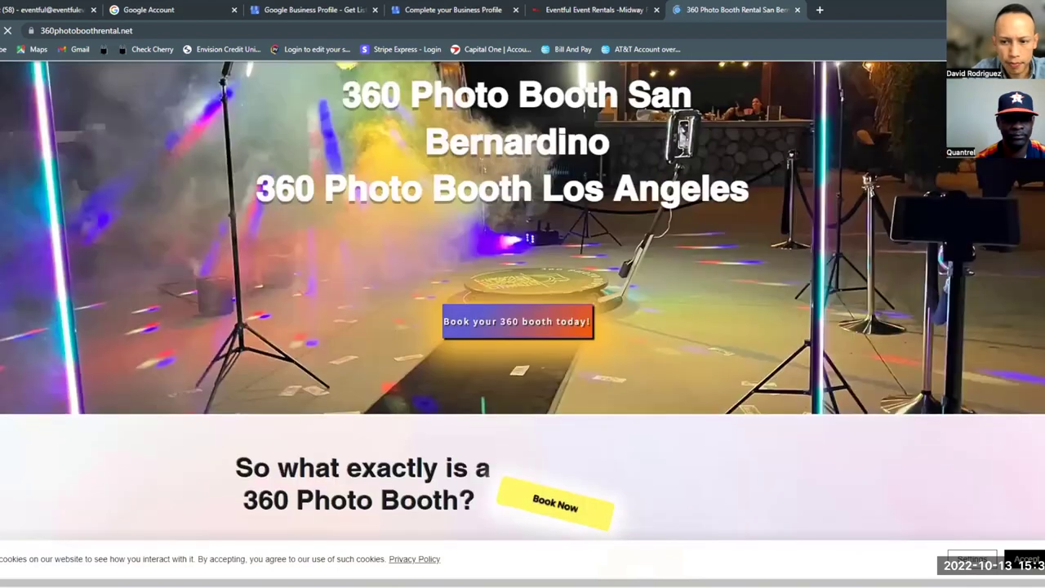
scroll(523, 300, down, 3)
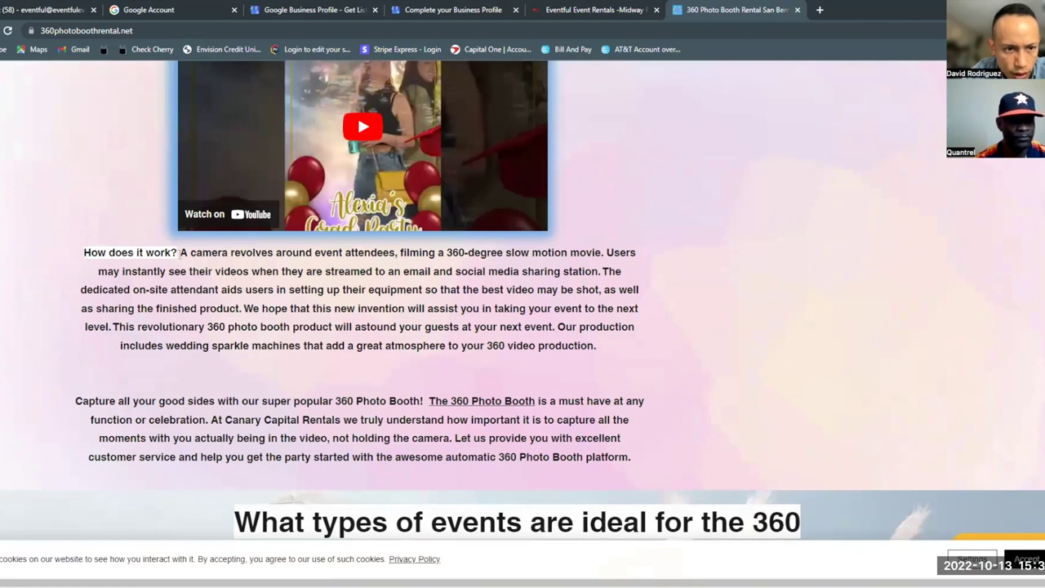
Select and copy the how-it-works and Canary Capital Rentals paragraphs.
drag(181, 252, 360, 365)
drag(437, 377, 639, 466)
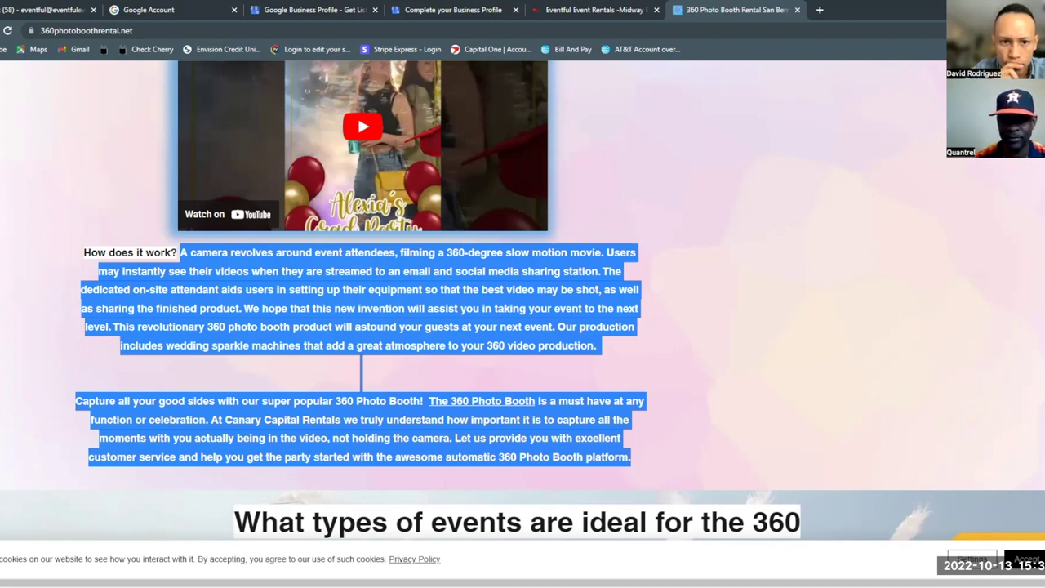
scroll(356, 114, down, 2)
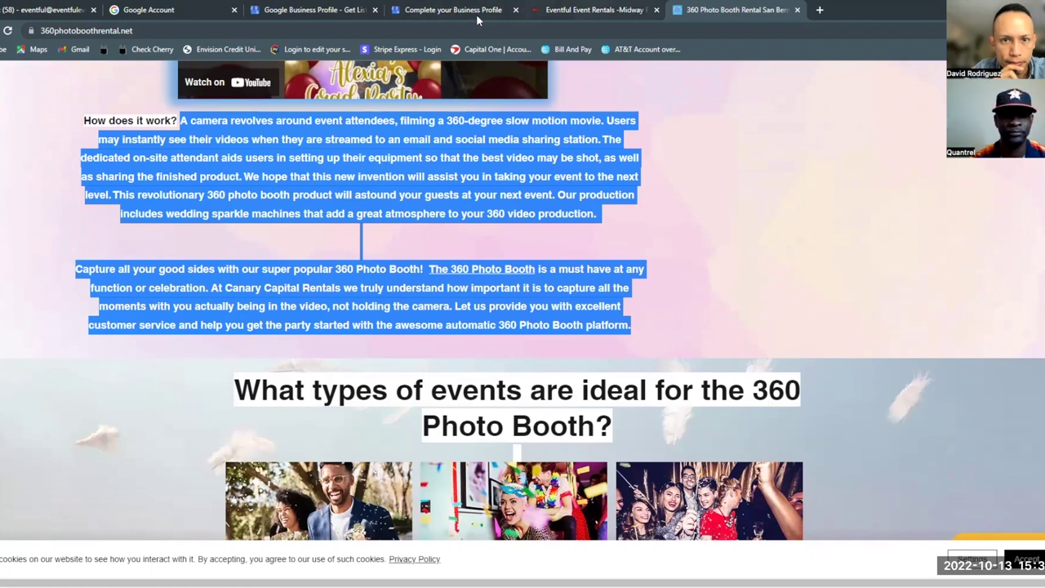
key(ctrl+shift+Tab)
key(ctrl+shift+Tab)
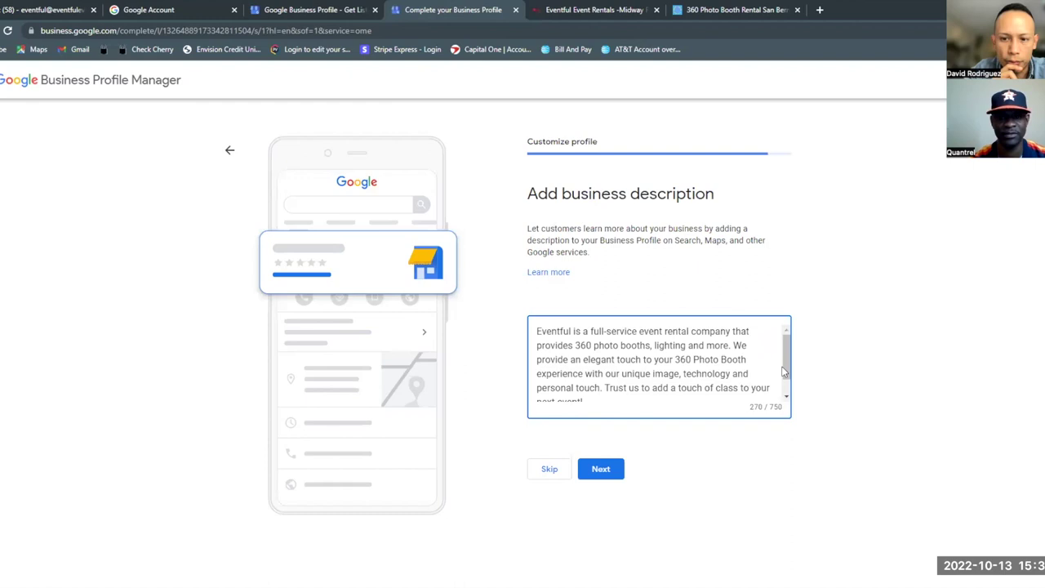
Append the 360 booth explanation to the description, ending at 'next level,', and continue to photos.
scroll(786, 371, down, 2)
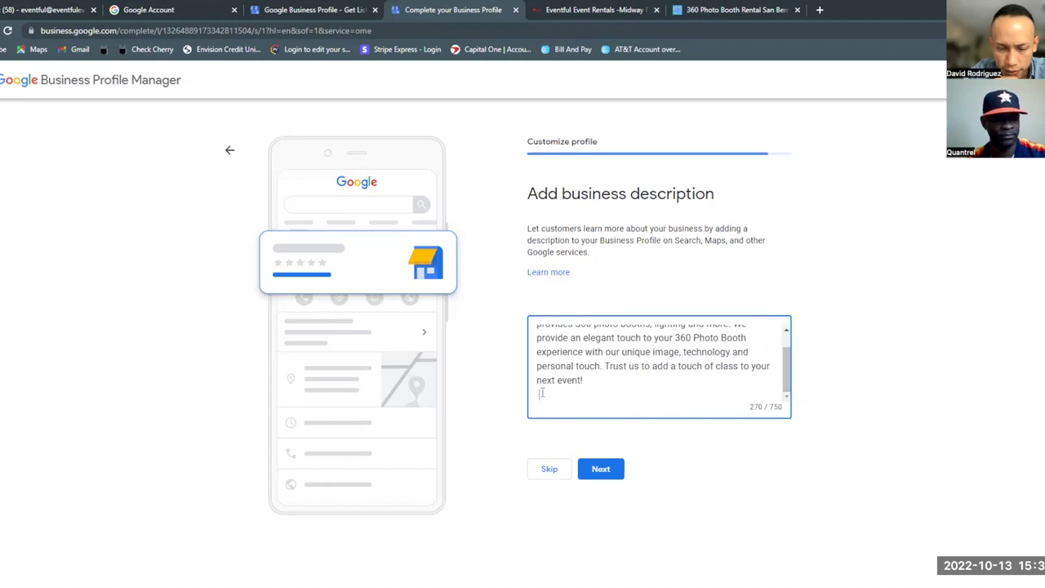
key(ctrl+v)
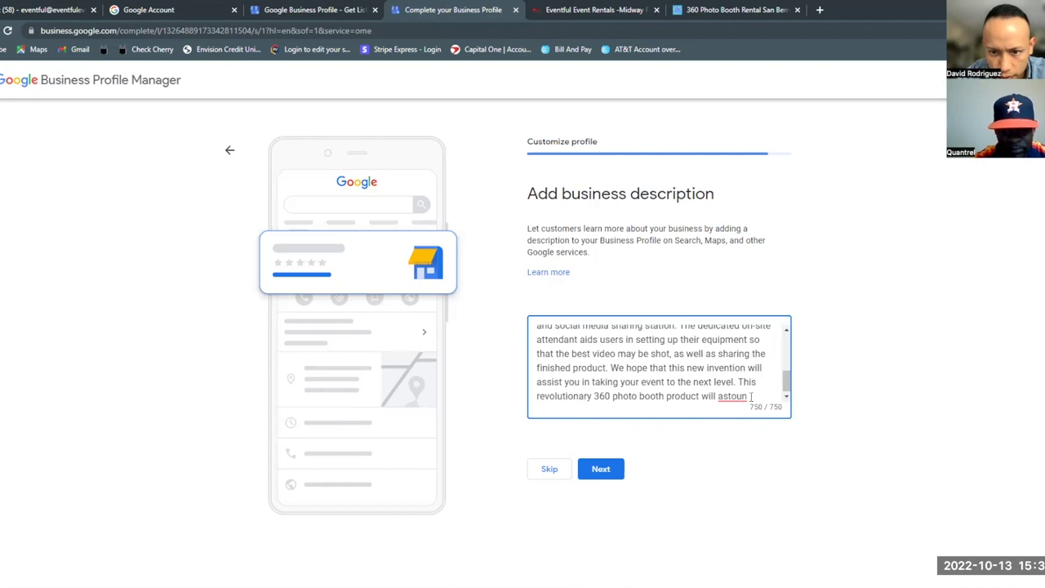
key(ctrl+BackSpace)
key(ctrl+BackSpace)
key(ctrl+BackSpace)
key(ctrl+BackSpace)
key(ctrl+BackSpace)
key(ctrl+BackSpace)
key(ctrl+BackSpace)
key(ctrl+BackSpace)
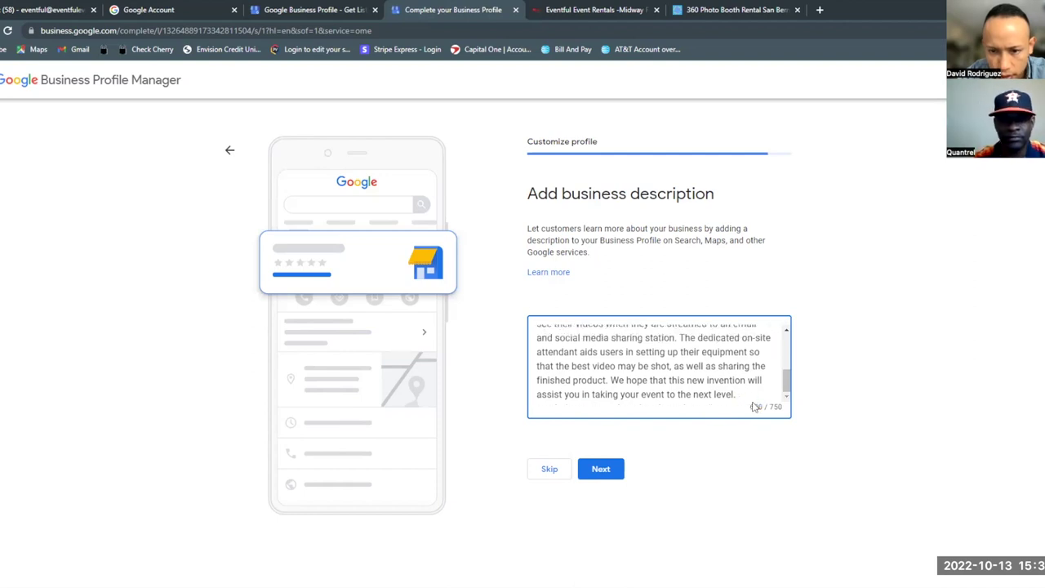
drag(786, 390, 785, 363)
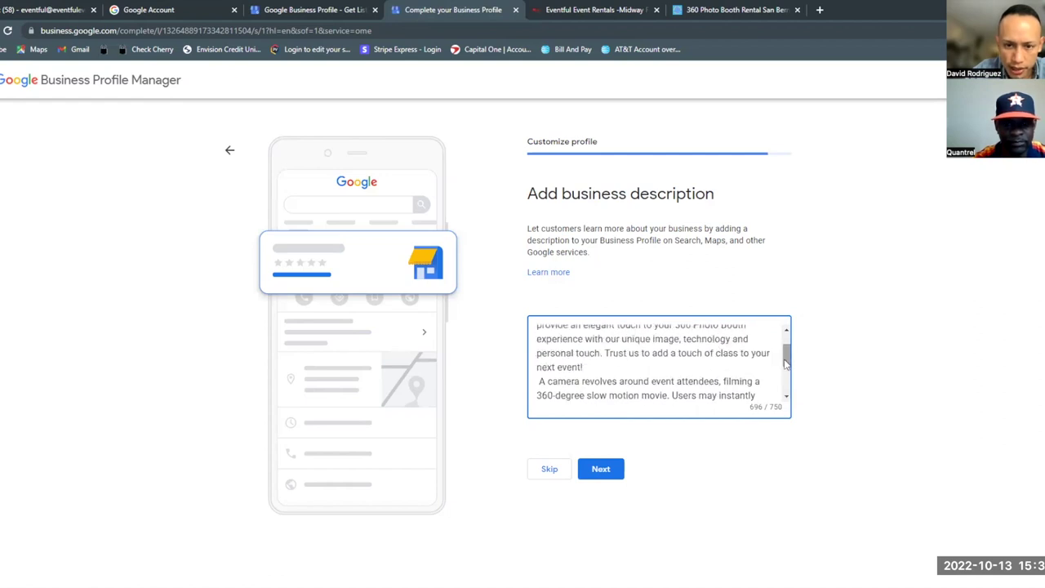
click(602, 474)
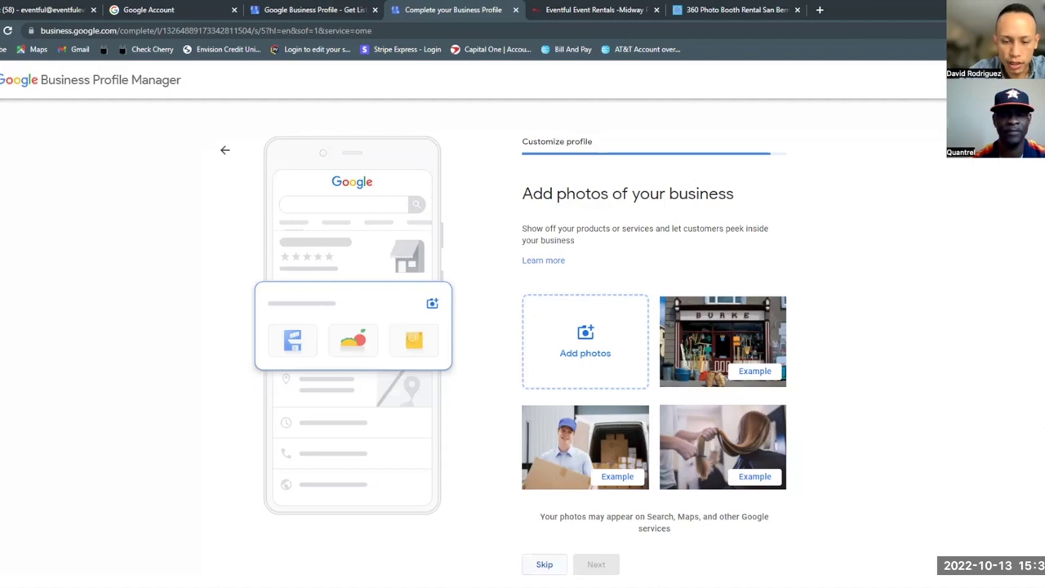
Skip the Add photos of your business step.
click(543, 564)
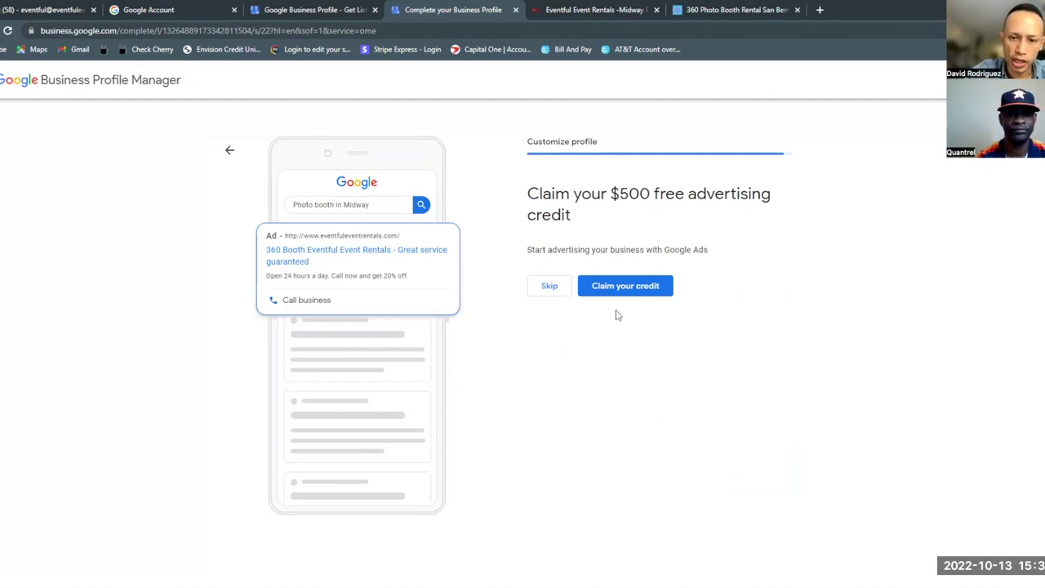
Decline the $500 Google Ads credit and acknowledge the verification notice to finish setup.
click(546, 289)
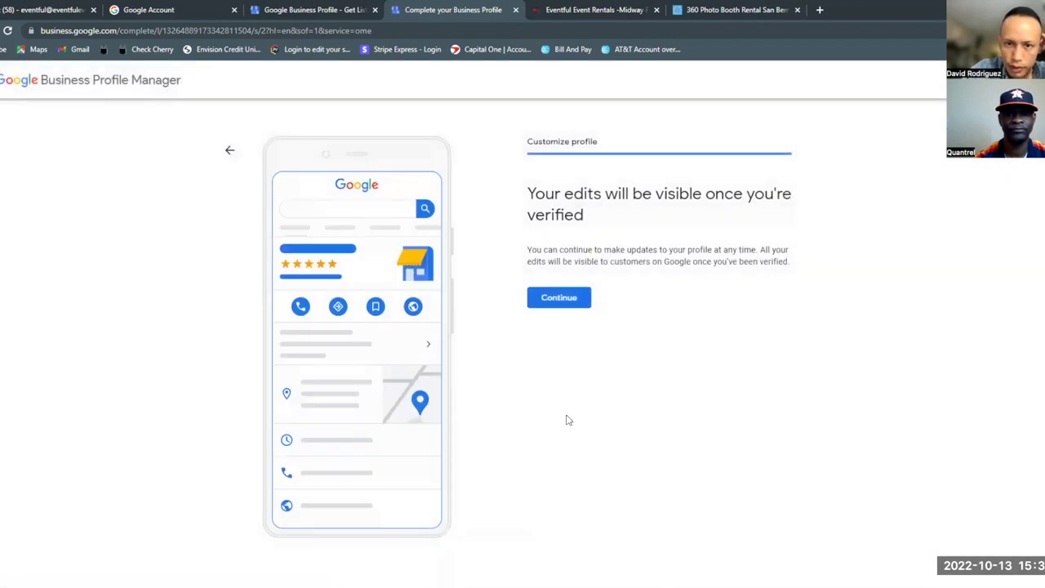
click(554, 305)
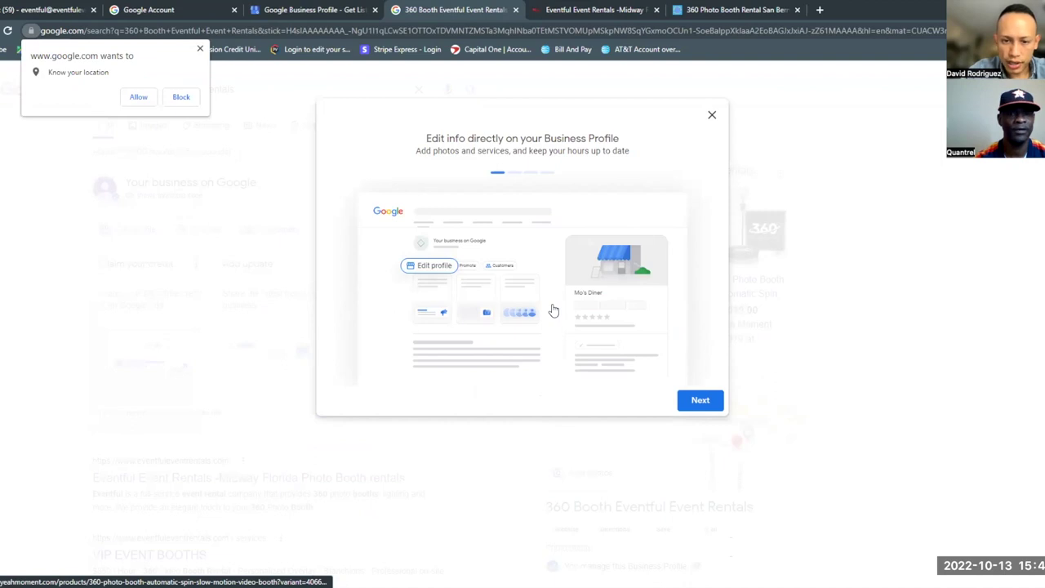
Step through the Business Profile intro tour, answering the location prompt, and dismiss it.
click(699, 401)
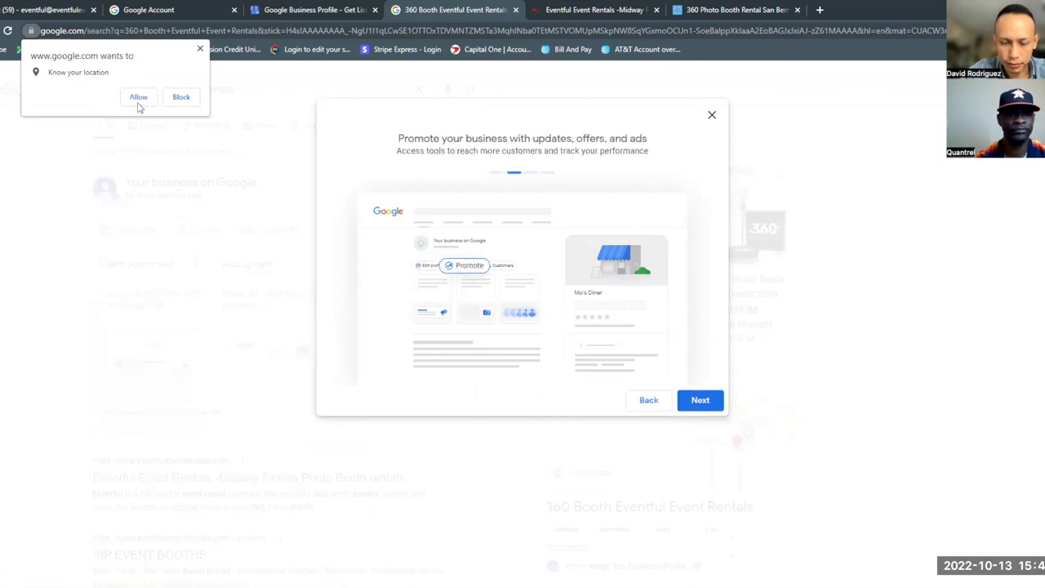
click(699, 402)
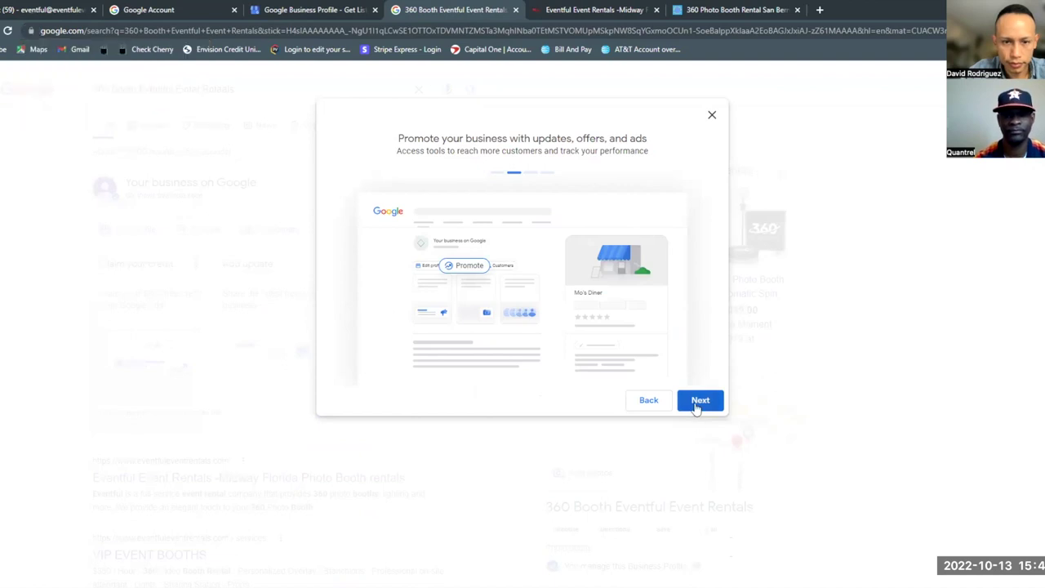
click(699, 401)
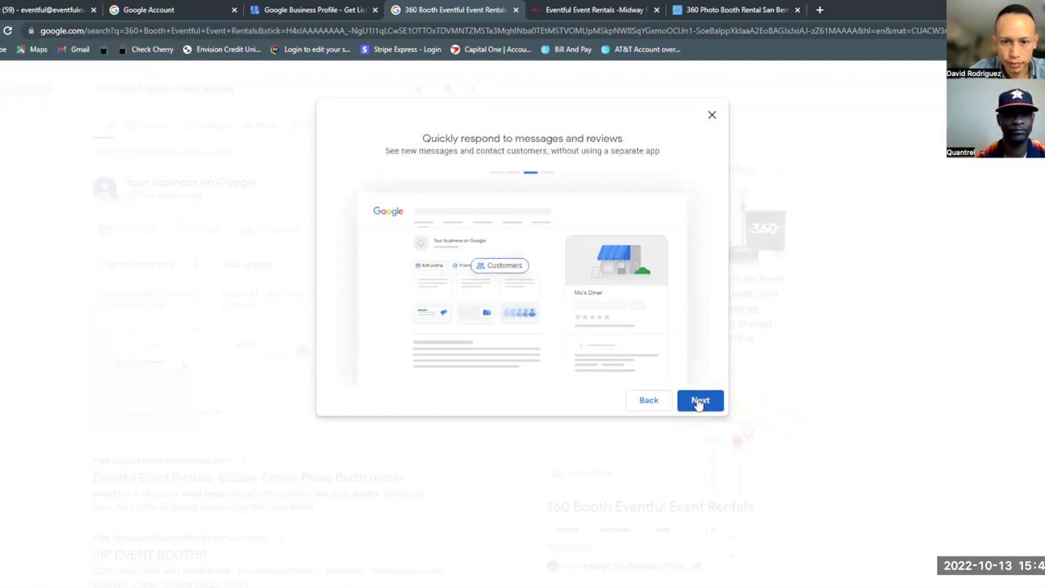
click(699, 401)
click(700, 400)
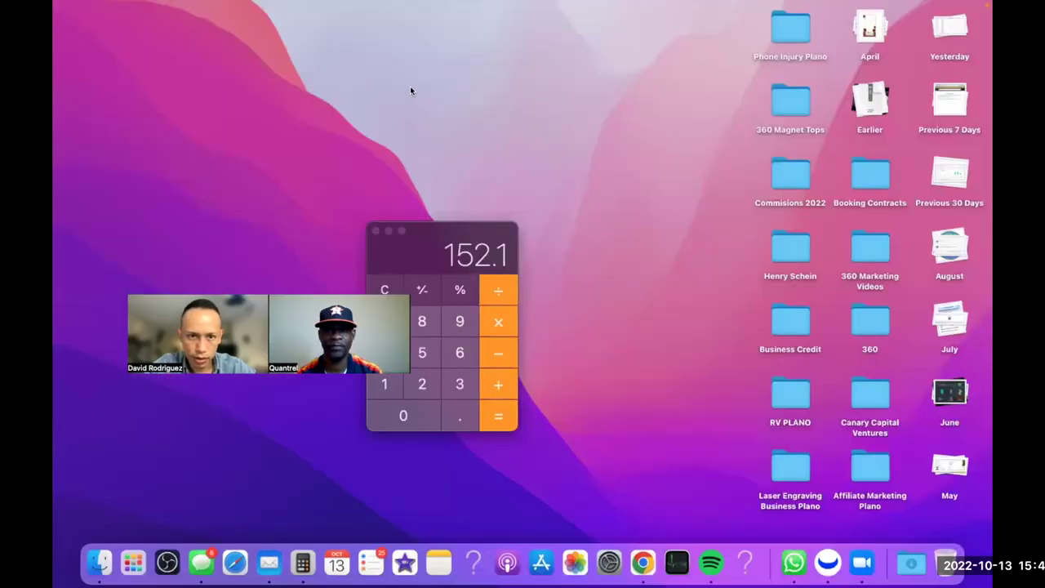
Launch Safari over the desktop, showing its Favorites start page.
click(232, 563)
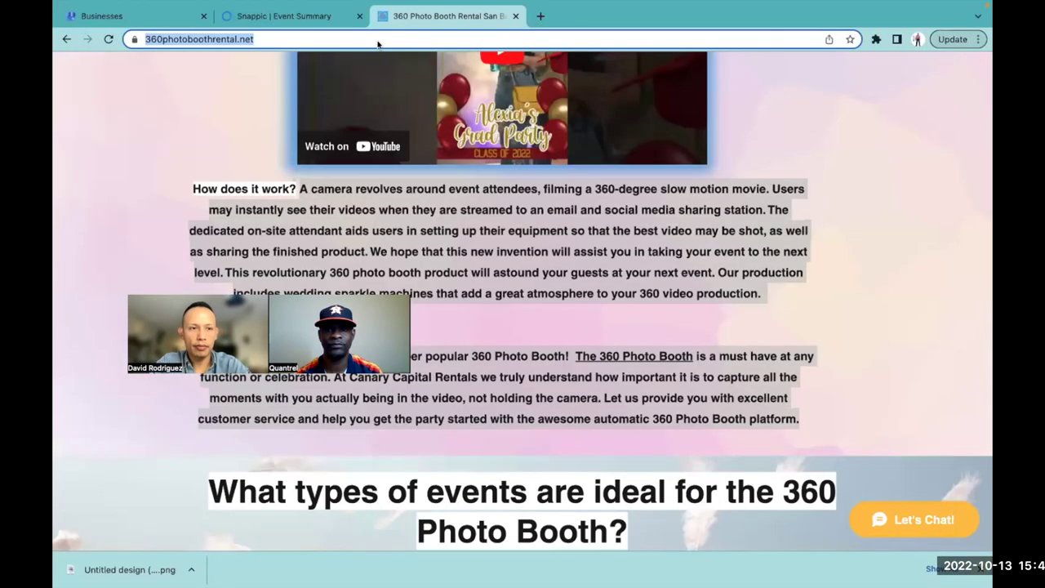
In Chrome, search google.com for '360 booth rentals'.
click(378, 39)
text(google.com)
key(Return)
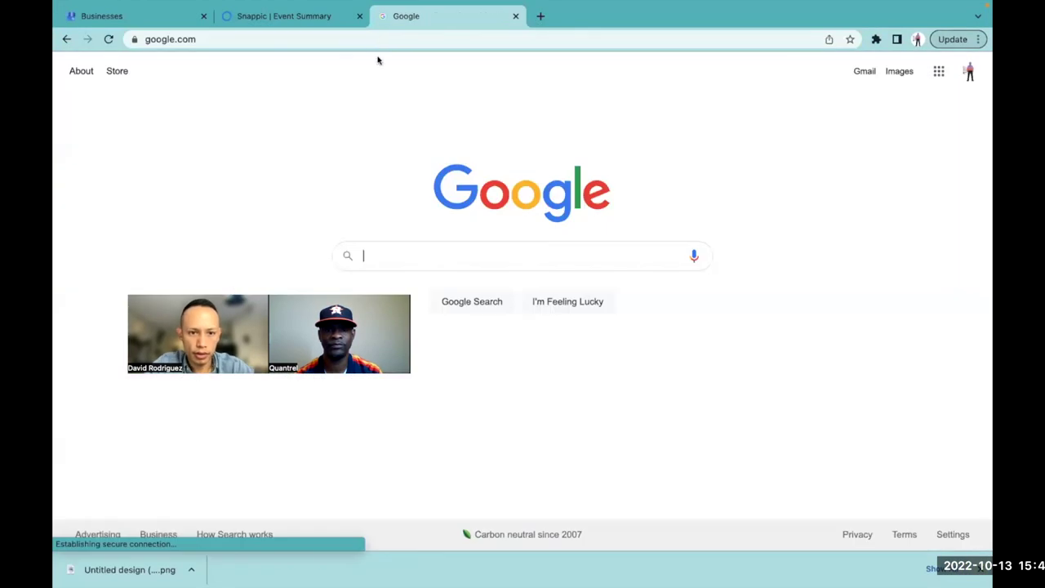
text(36)
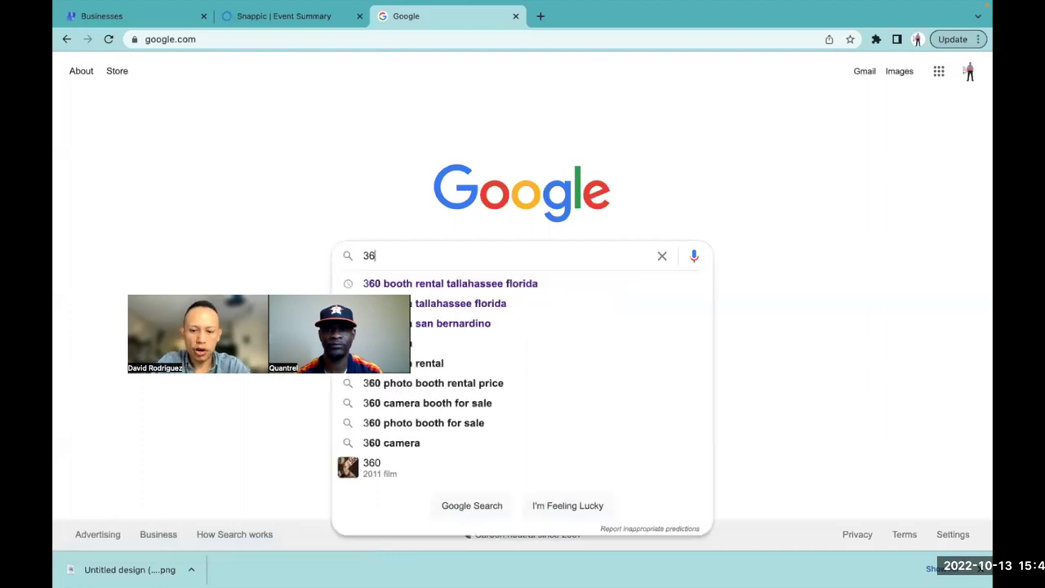
text(0)
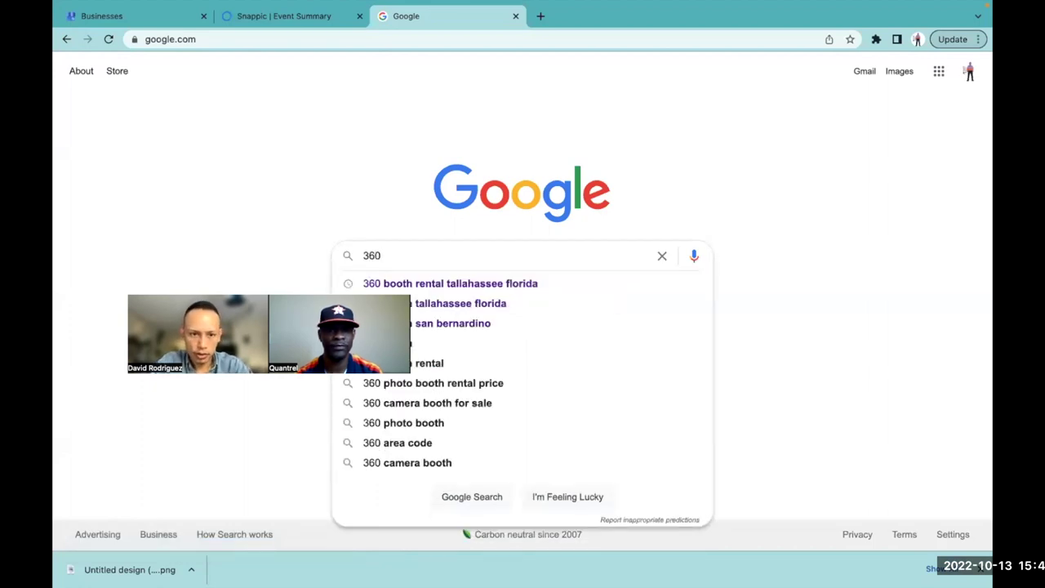
text( booth rentals)
key(Return)
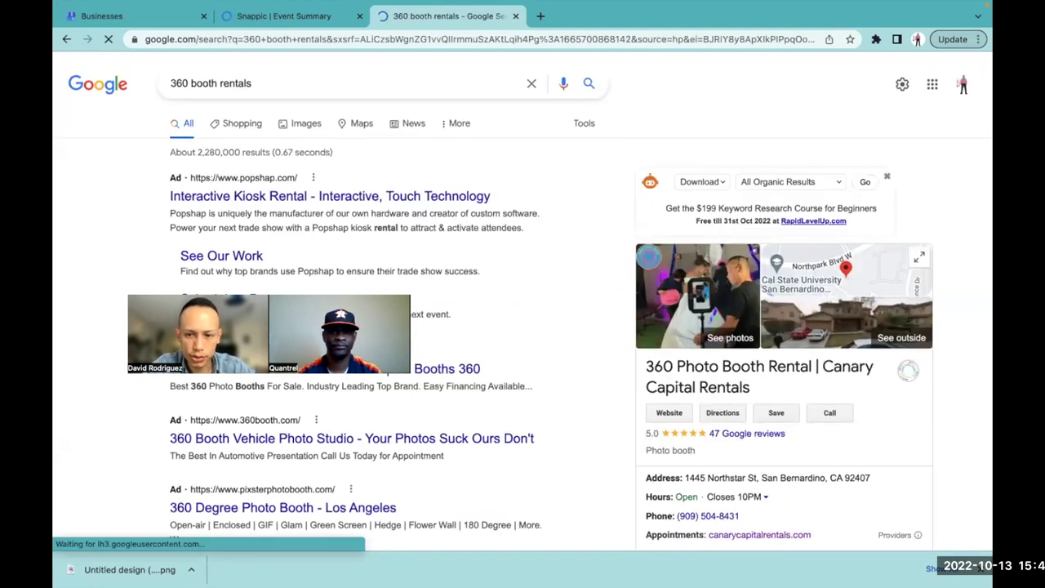
Scroll to the Canary Capital Rentals knowledge panel (5.0, 47 reviews) and the 360photoboothrental.net result.
scroll(551, 283, down, 4)
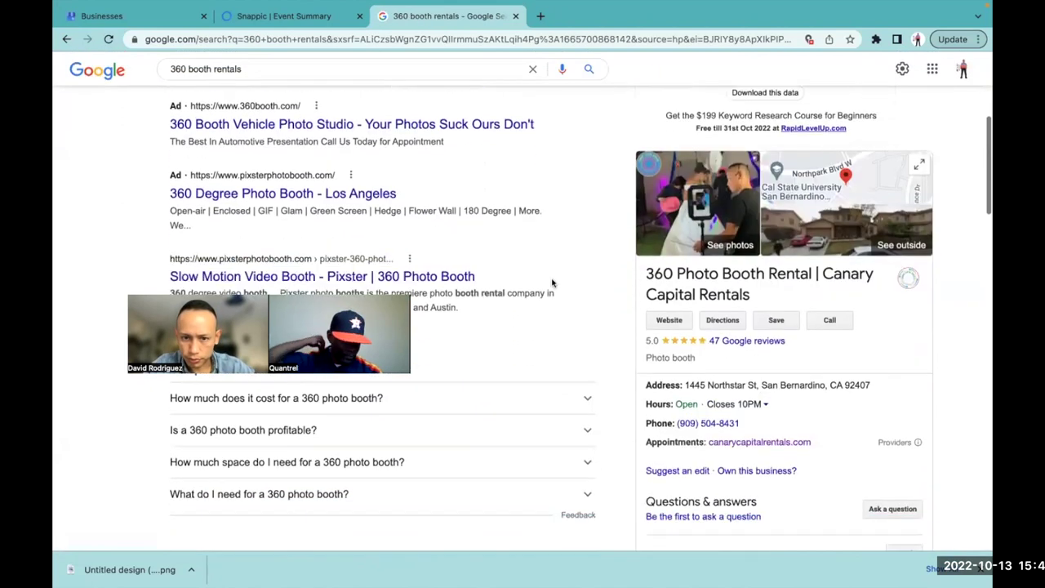
scroll(552, 283, down, 1)
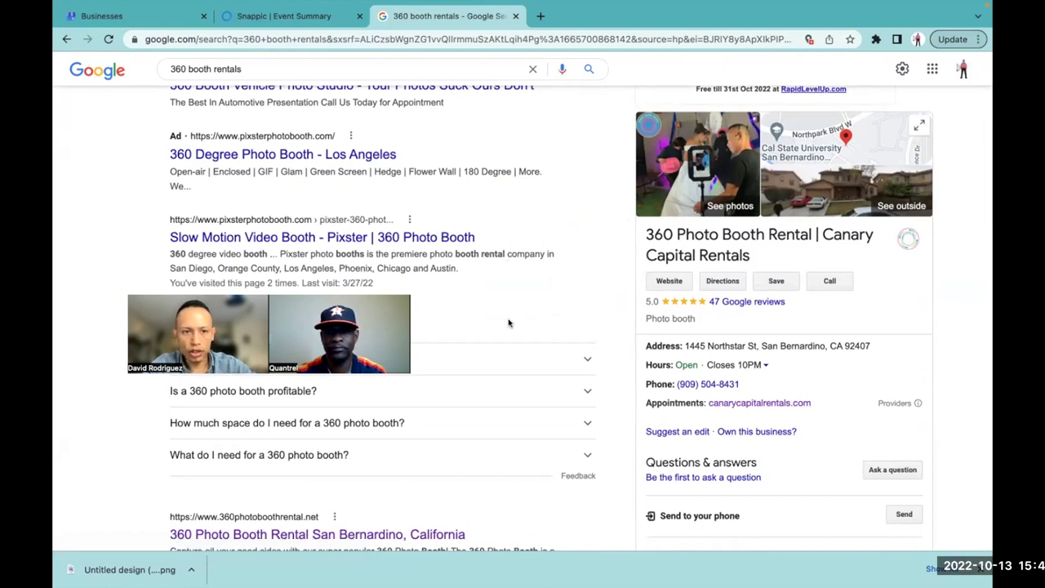
scroll(502, 318, up, 5)
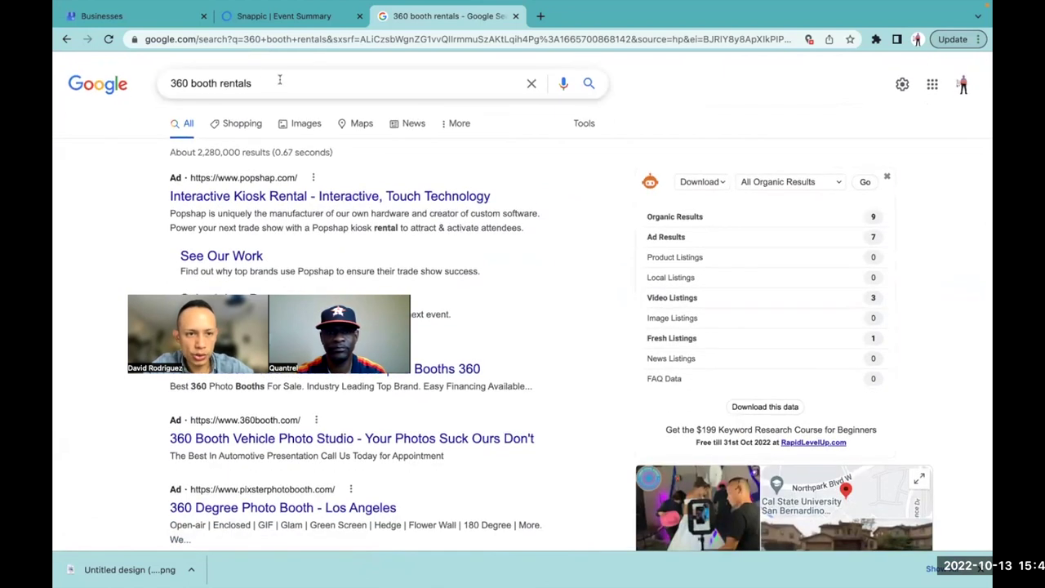
scroll(337, 92, down, 2)
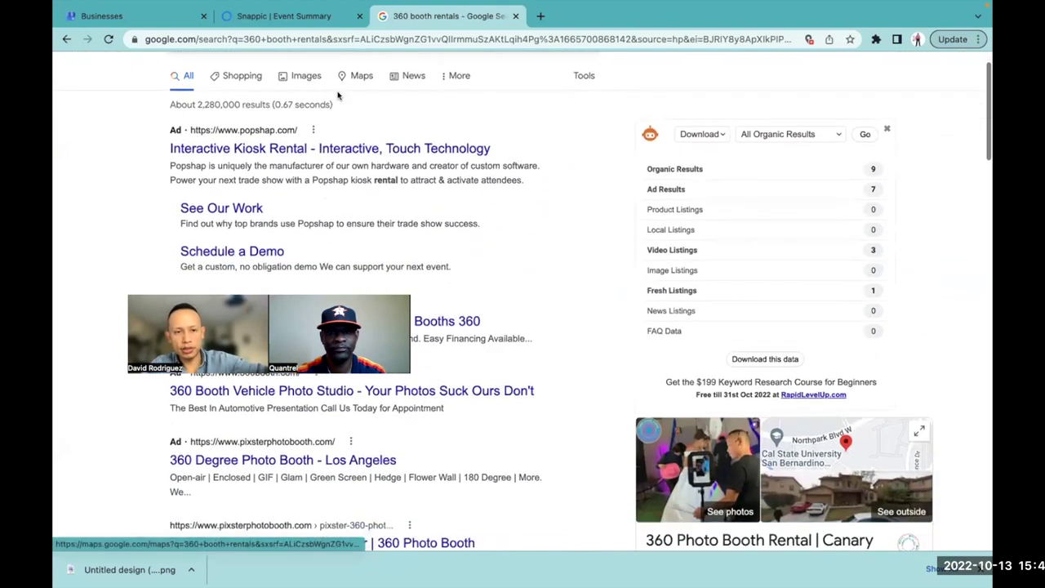
scroll(338, 96, up, 2)
scroll(337, 96, up, 1)
scroll(337, 93, down, 1)
scroll(337, 92, up, 1)
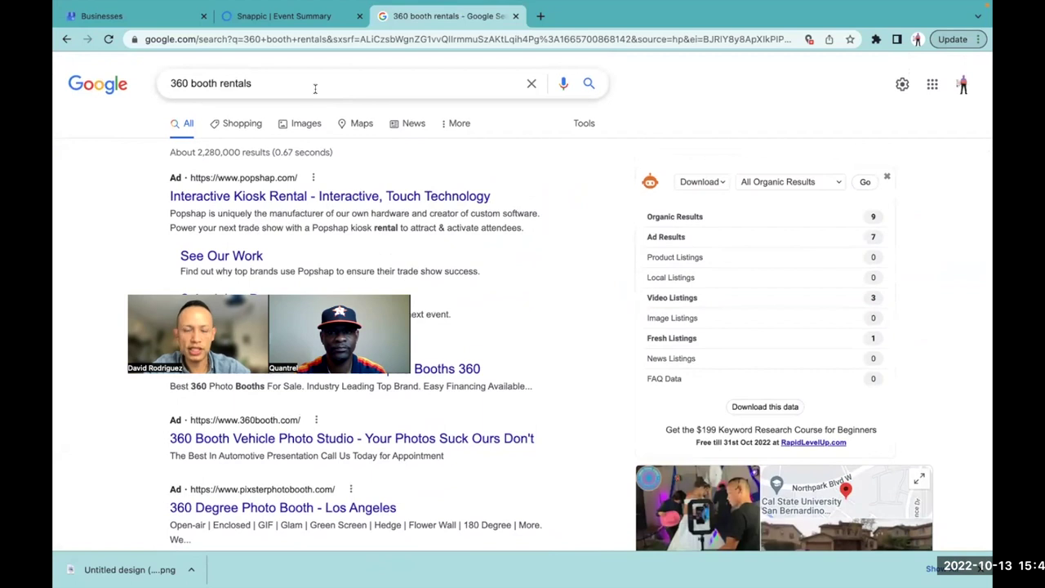
scroll(315, 88, down, 6)
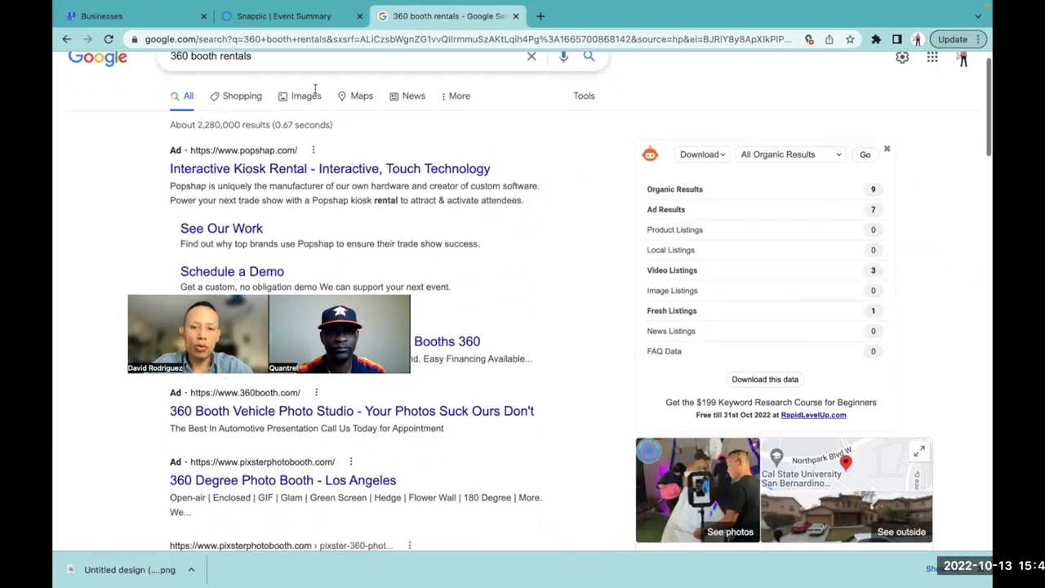
scroll(649, 261, down, 2)
scroll(650, 261, up, 7)
scroll(651, 261, down, 2)
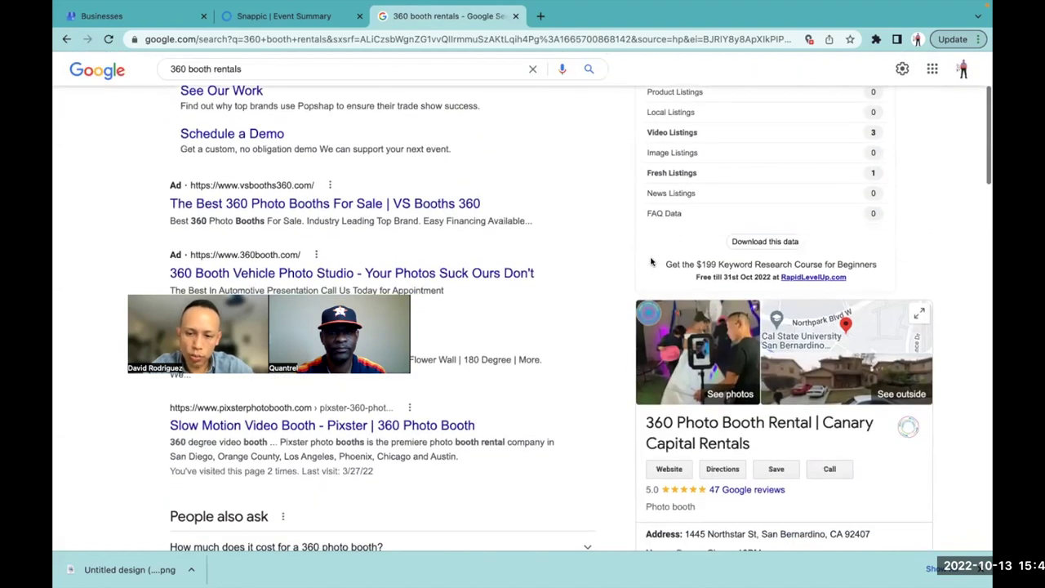
scroll(651, 262, down, 1)
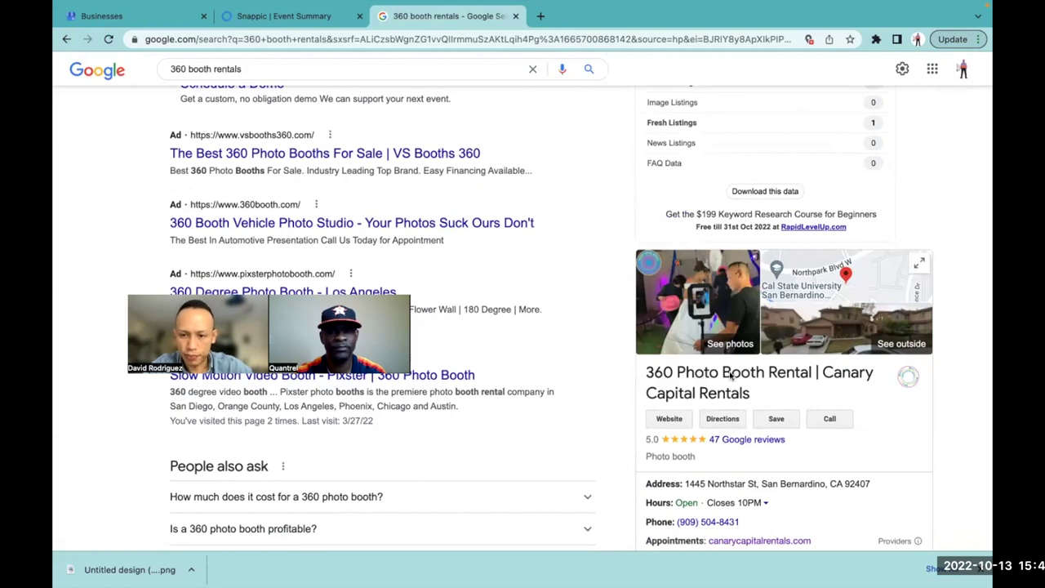
scroll(730, 374, down, 2)
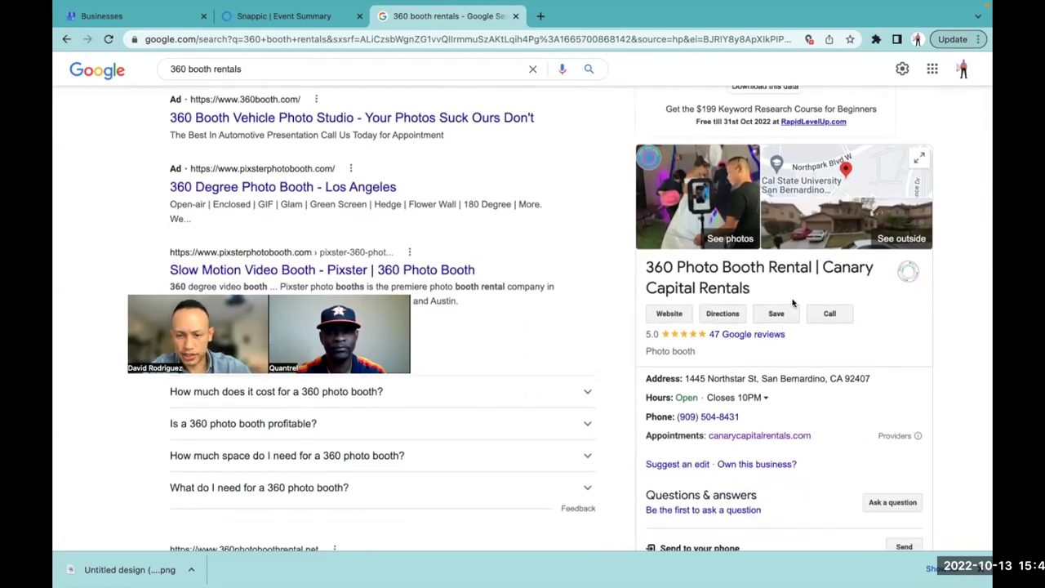
scroll(780, 282, down, 3)
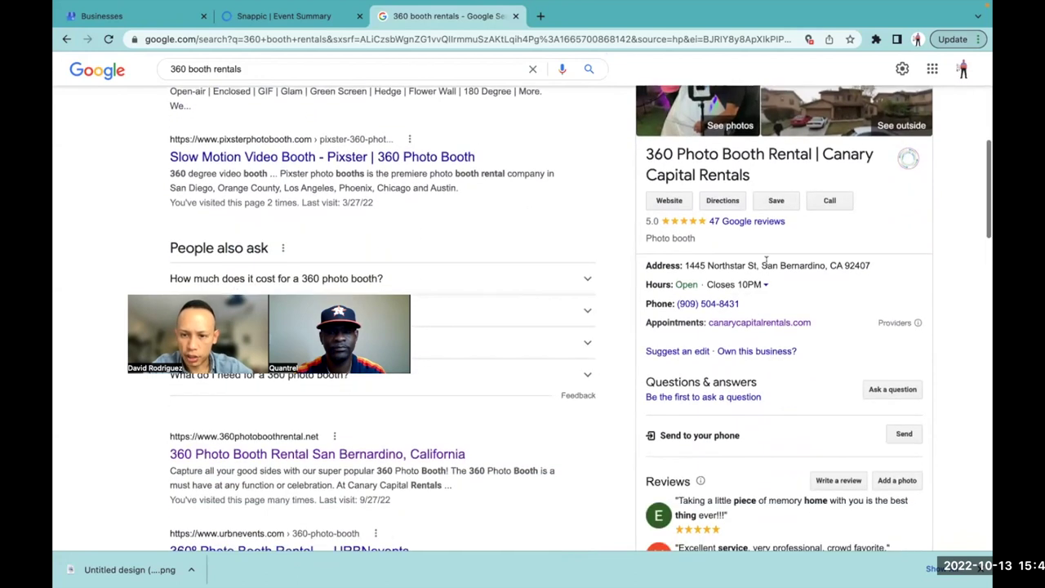
click(762, 284)
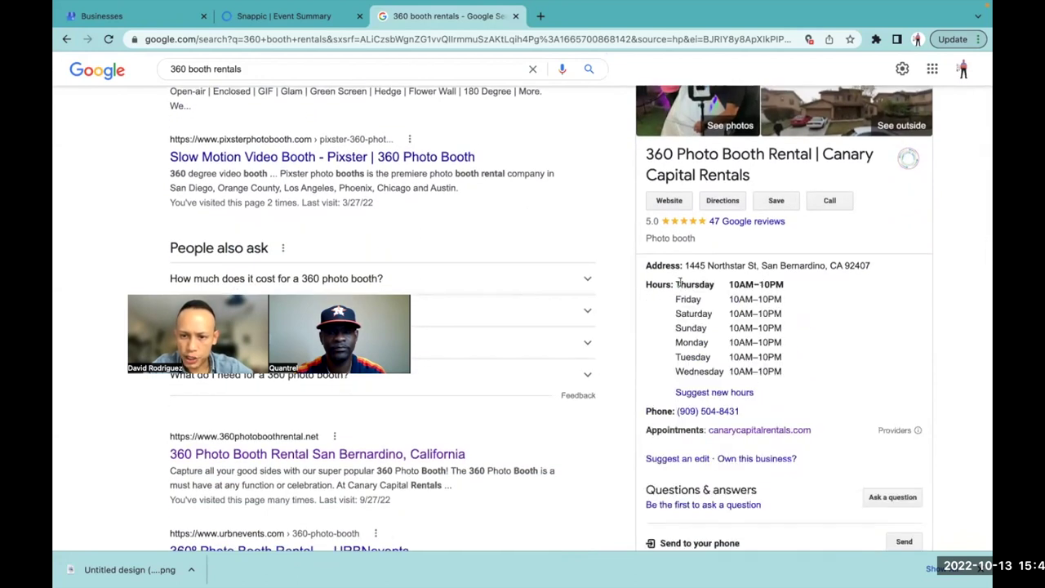
scroll(747, 297, down, 1)
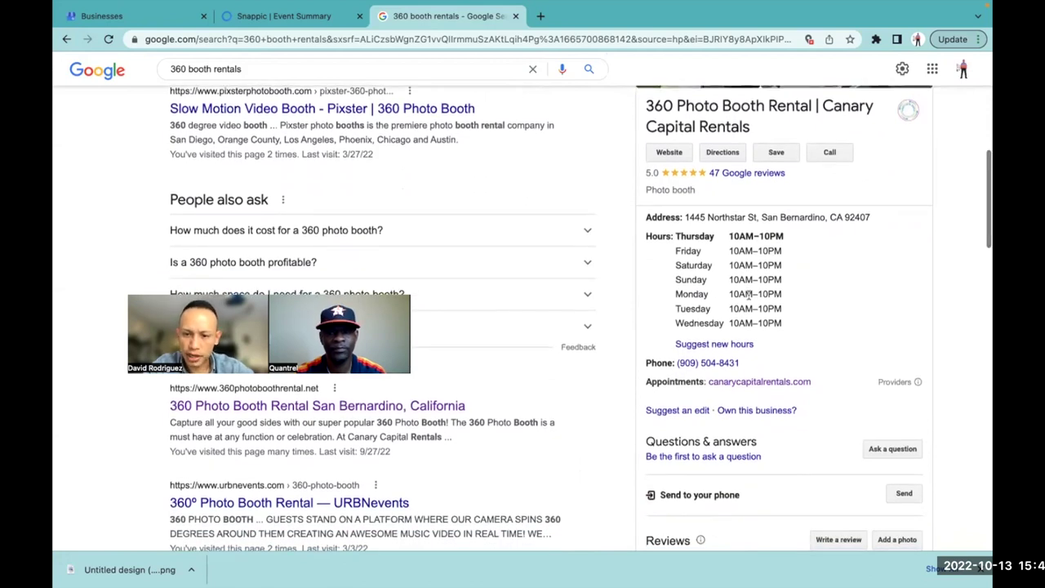
scroll(749, 302, down, 1)
scroll(756, 327, down, 1)
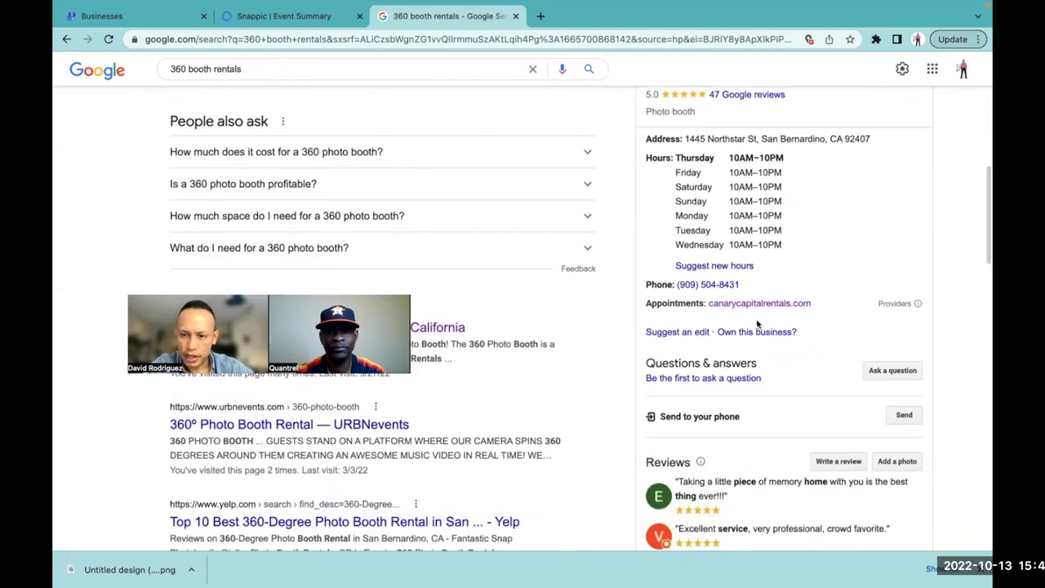
scroll(758, 326, down, 1)
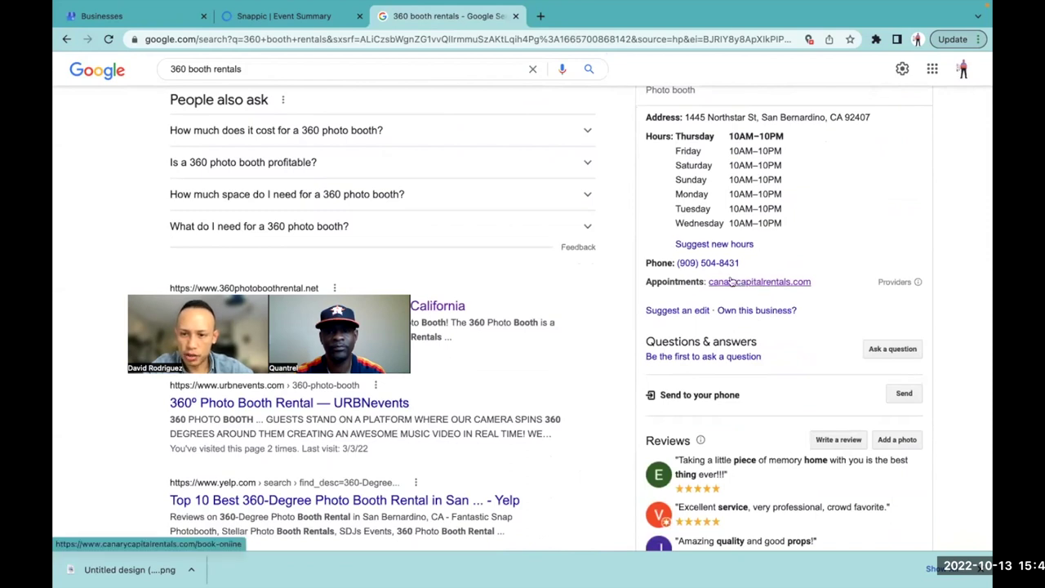
scroll(734, 279, down, 1)
scroll(737, 279, down, 3)
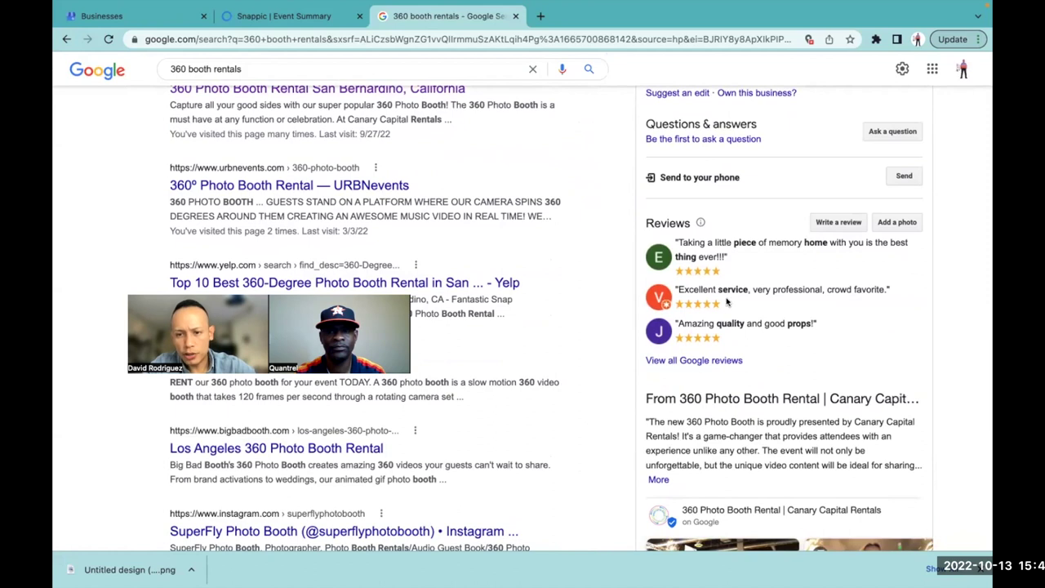
scroll(732, 286, down, 1)
scroll(734, 289, down, 2)
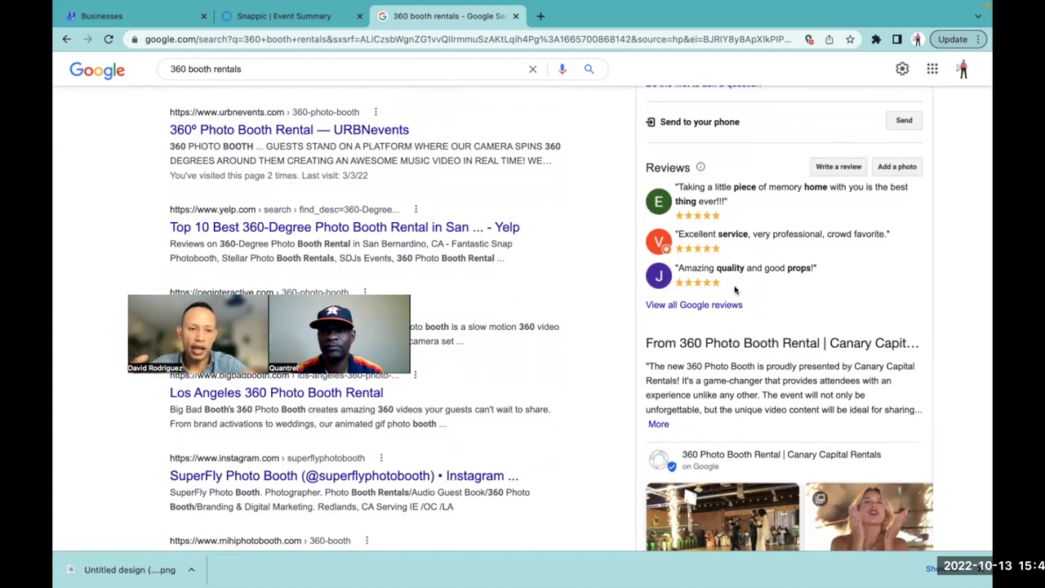
scroll(734, 290, down, 2)
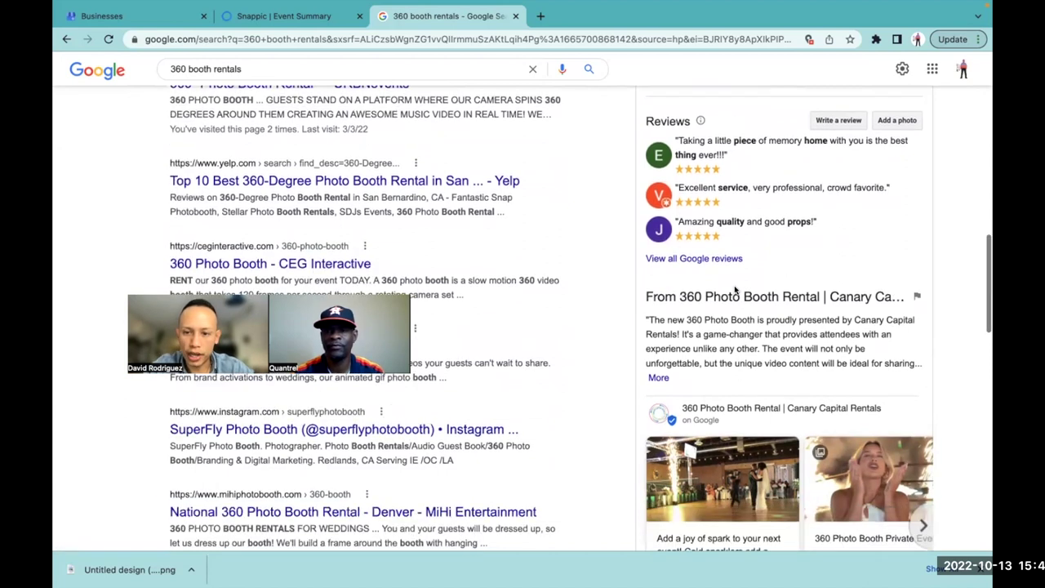
Expand the 'From 360 Photo Booth Rental' description to show its full text.
scroll(735, 290, down, 1)
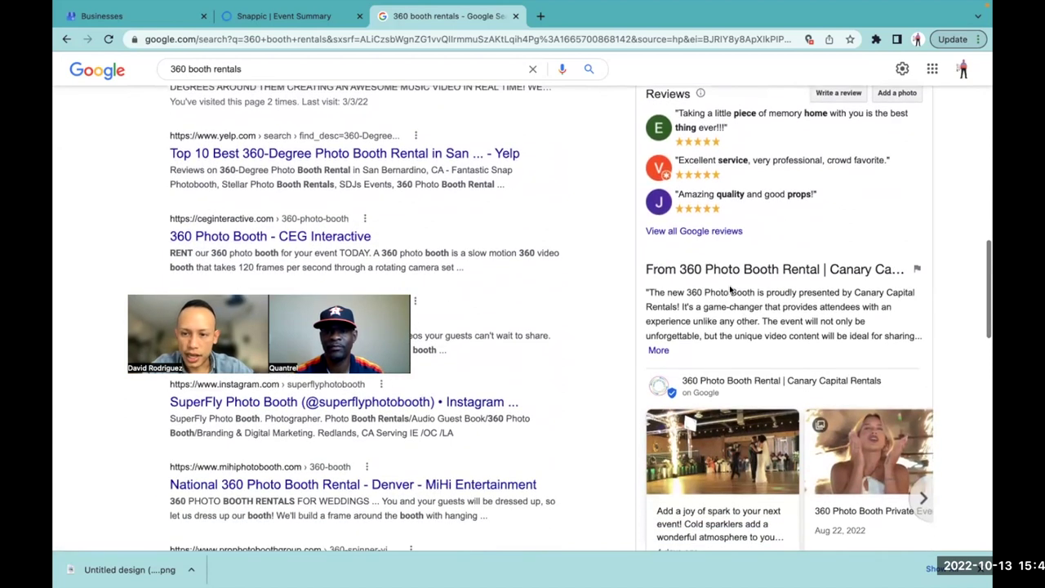
click(659, 351)
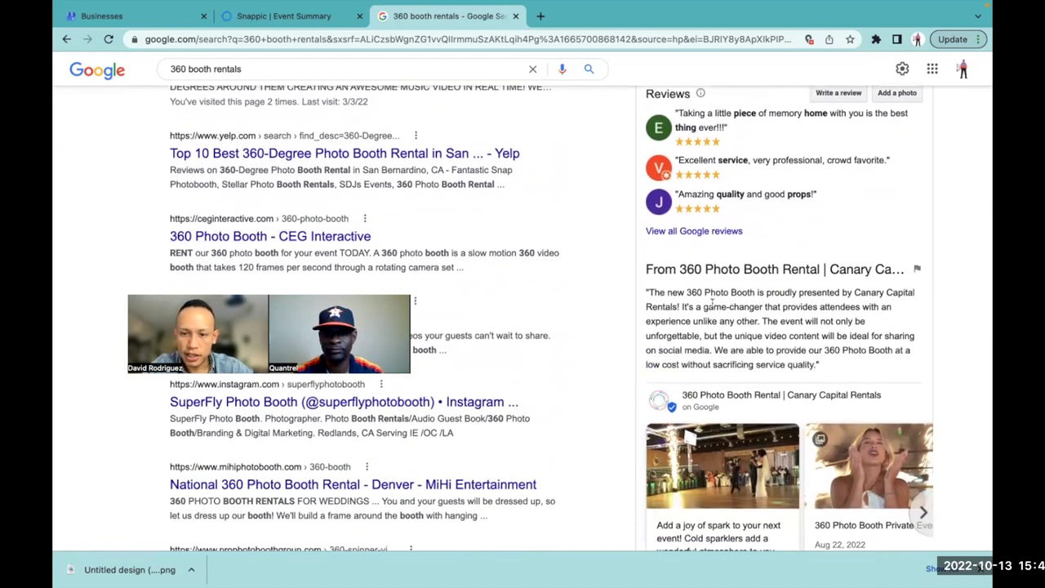
scroll(712, 302, down, 1)
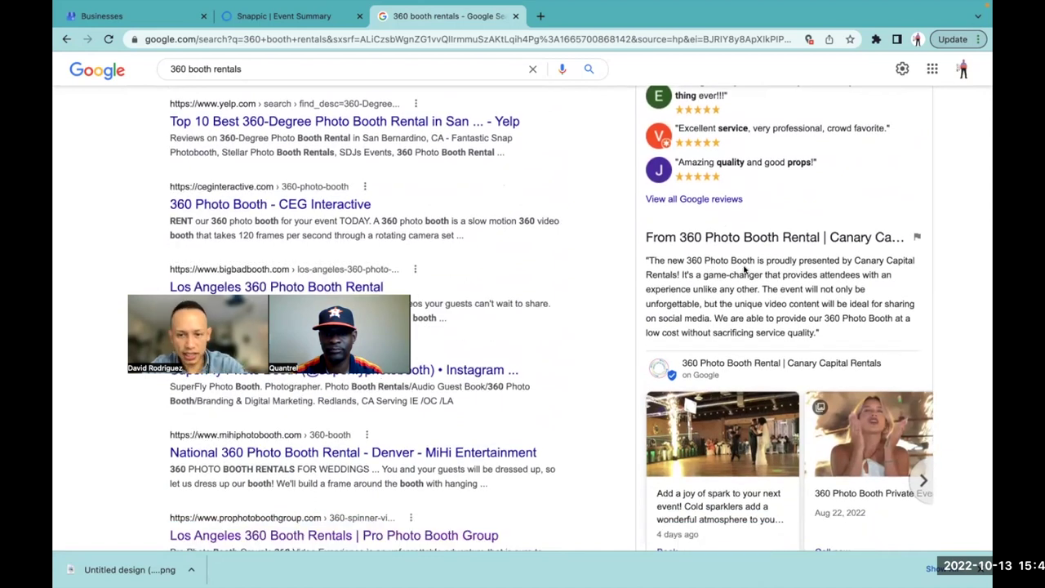
scroll(763, 276, down, 1)
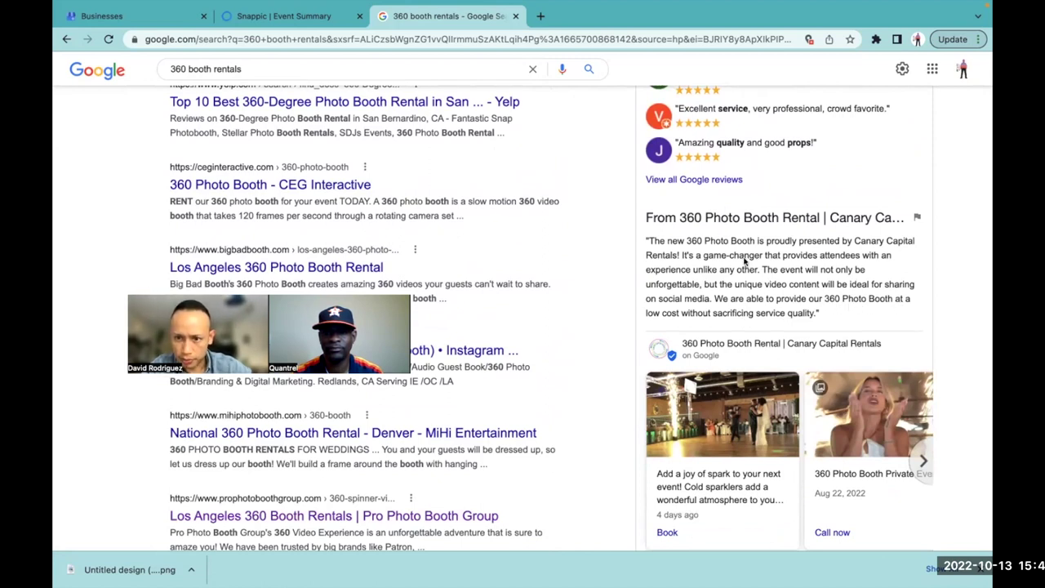
scroll(731, 245, down, 2)
Scroll through the panel and open the Canary Capital Rentals photo gallery in Maps.
scroll(744, 258, down, 2)
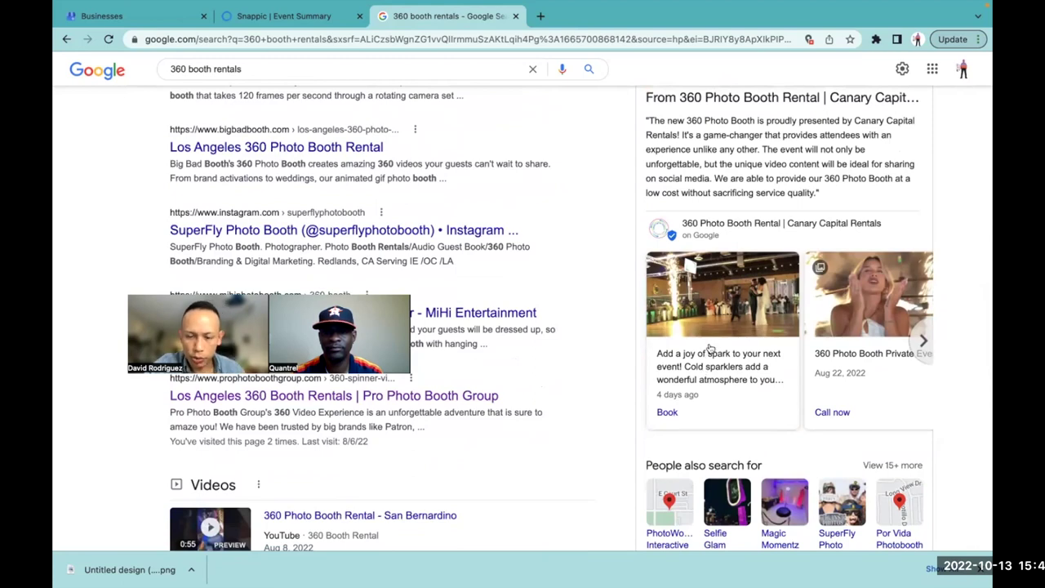
scroll(709, 348, up, 15)
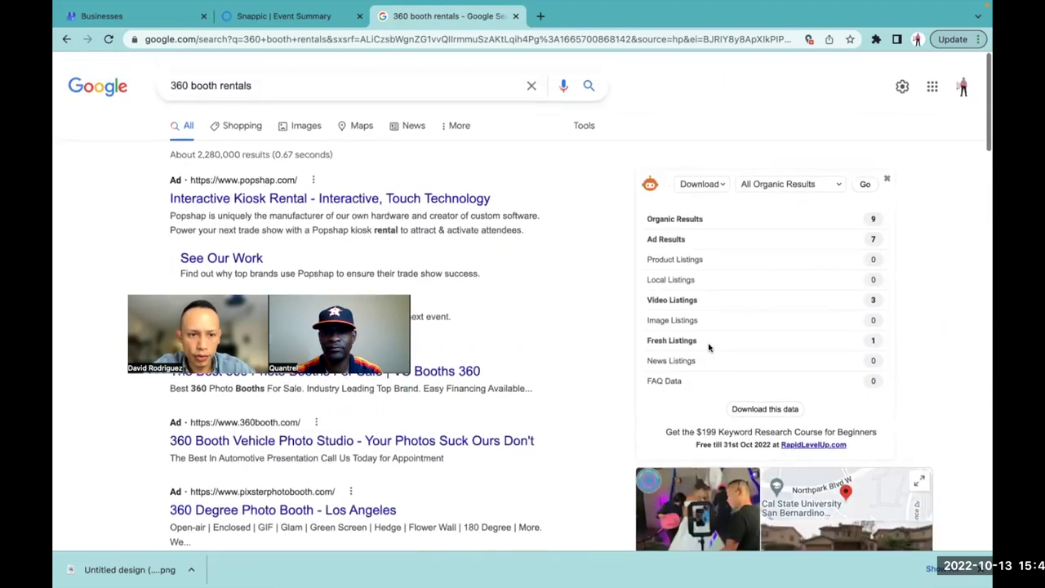
scroll(708, 349, down, 6)
scroll(677, 367, up, 4)
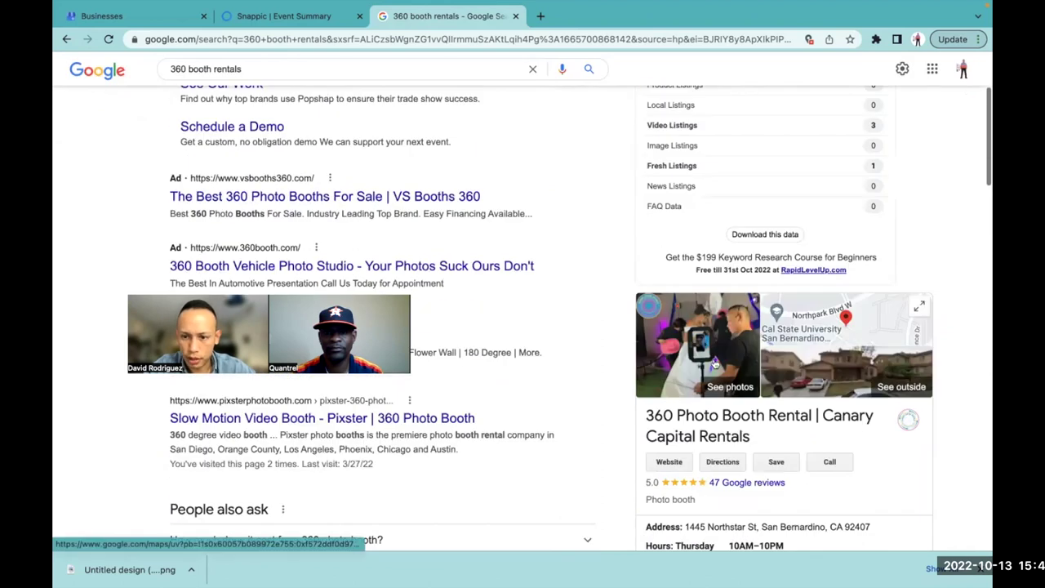
scroll(671, 382, down, 2)
click(708, 240)
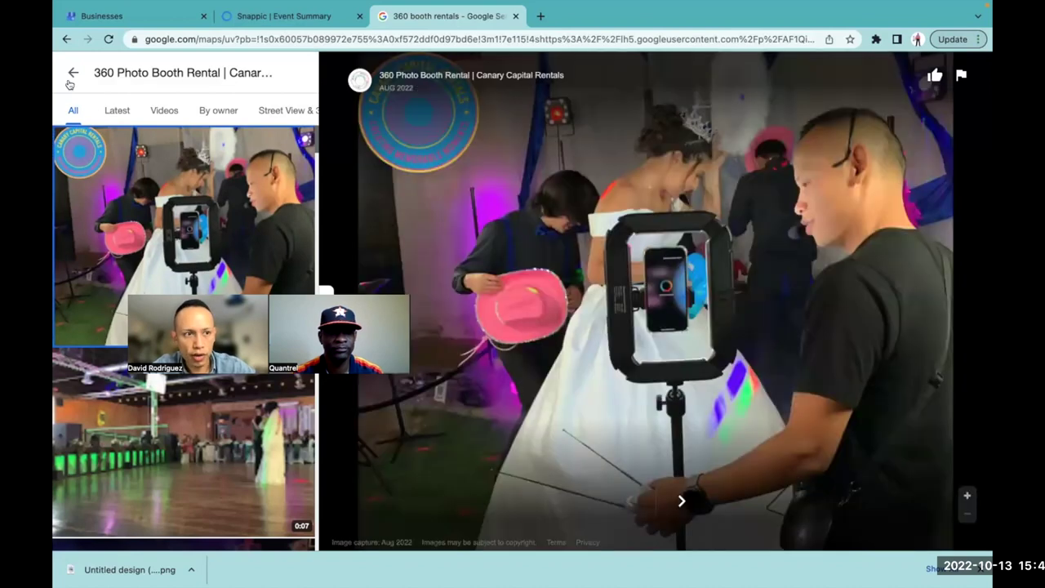
Return from the Maps photos to the '360 booth rentals' results and put the cursor in the search box.
click(72, 72)
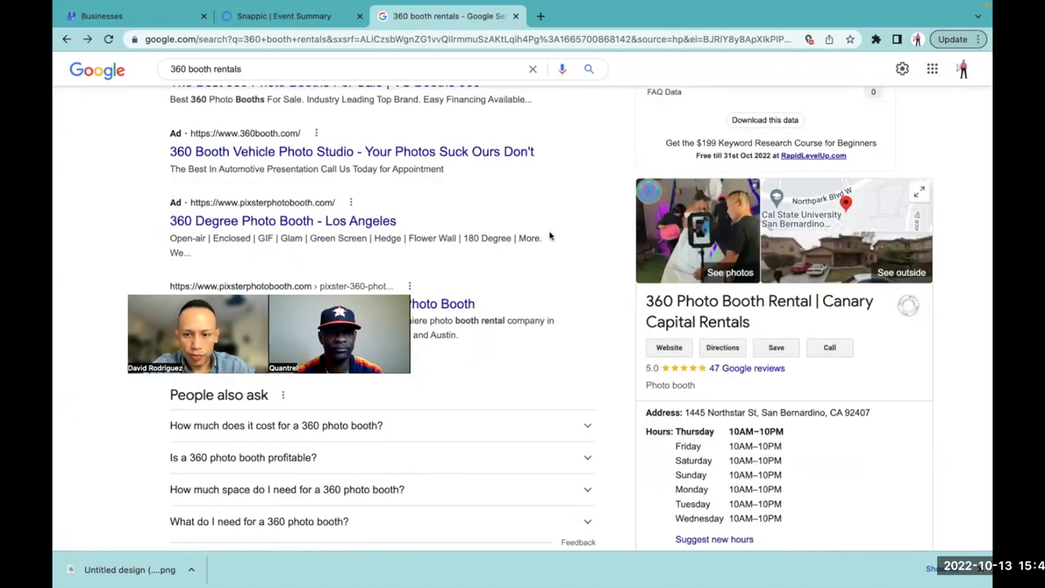
scroll(780, 333, down, 2)
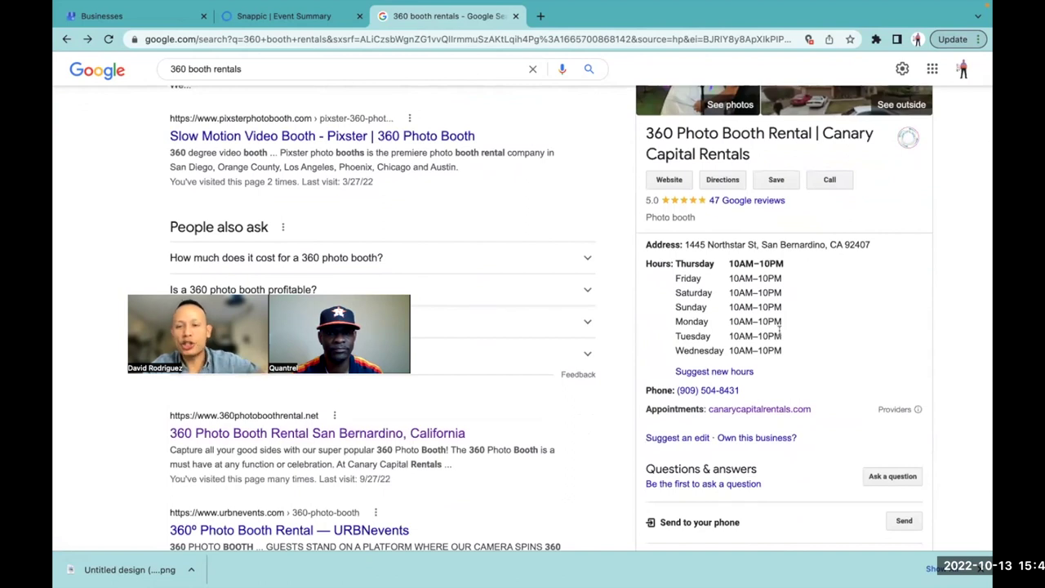
scroll(779, 331, down, 3)
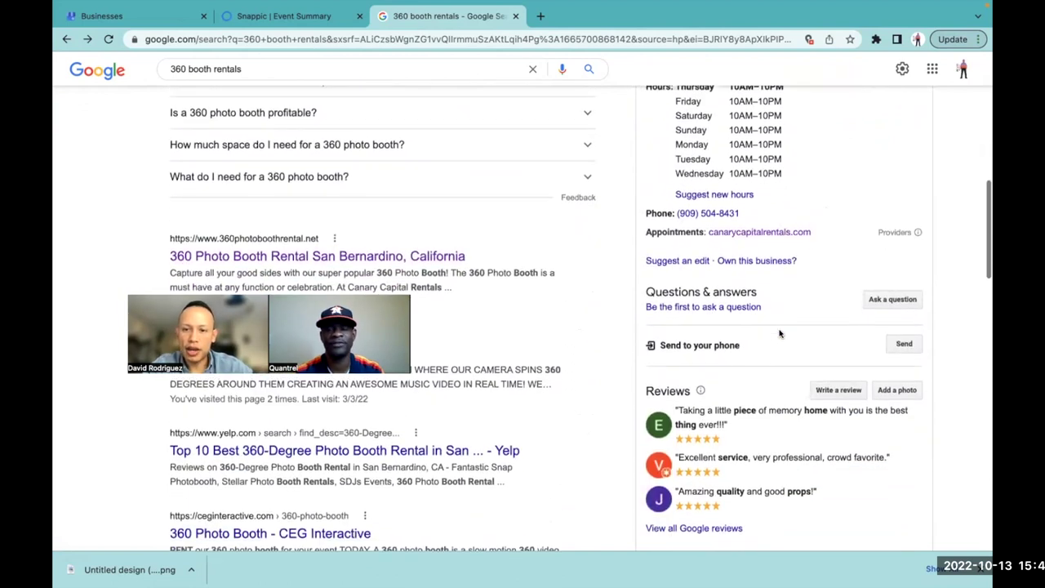
scroll(780, 333, down, 2)
scroll(779, 333, up, 7)
scroll(780, 333, up, 1)
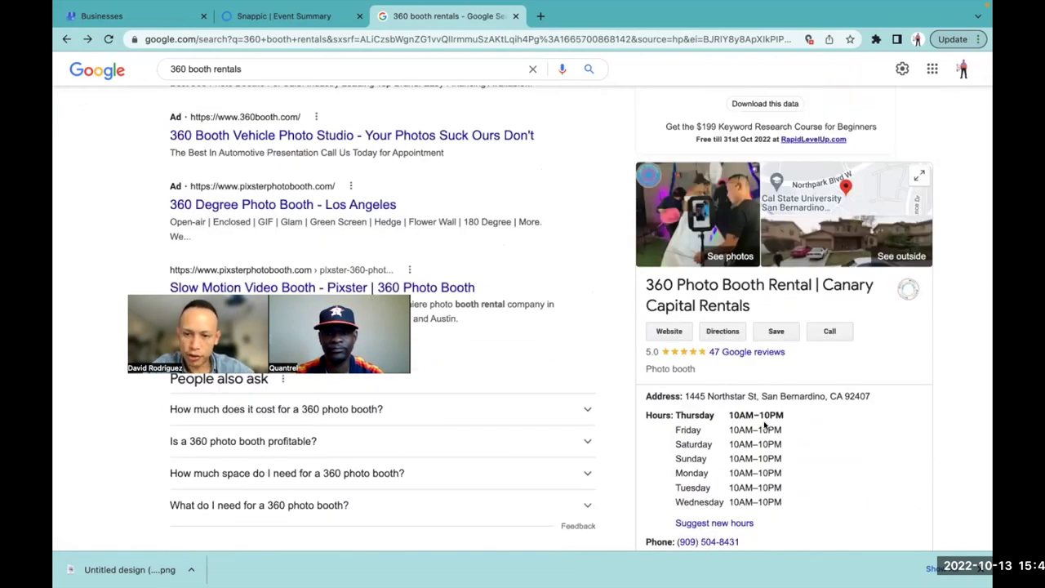
scroll(759, 391, down, 1)
scroll(748, 340, up, 6)
click(306, 88)
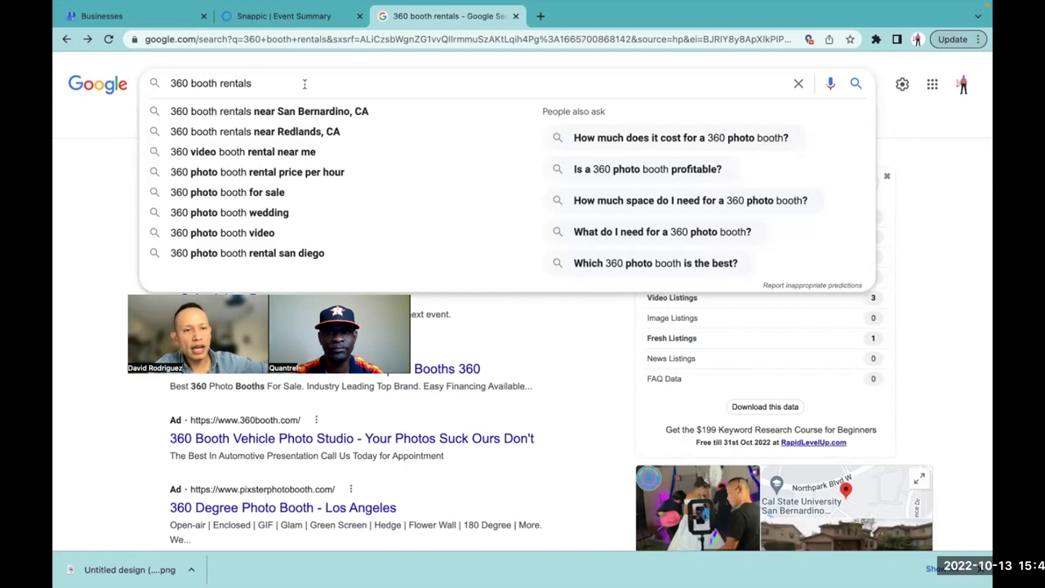
Change the query to '360 photo booth los angeles' and scroll its Places results.
key(BackSpace)
key(BackSpace)
key(BackSpace)
key(BackSpace)
key(BackSpace)
key(BackSpace)
key(BackSpace)
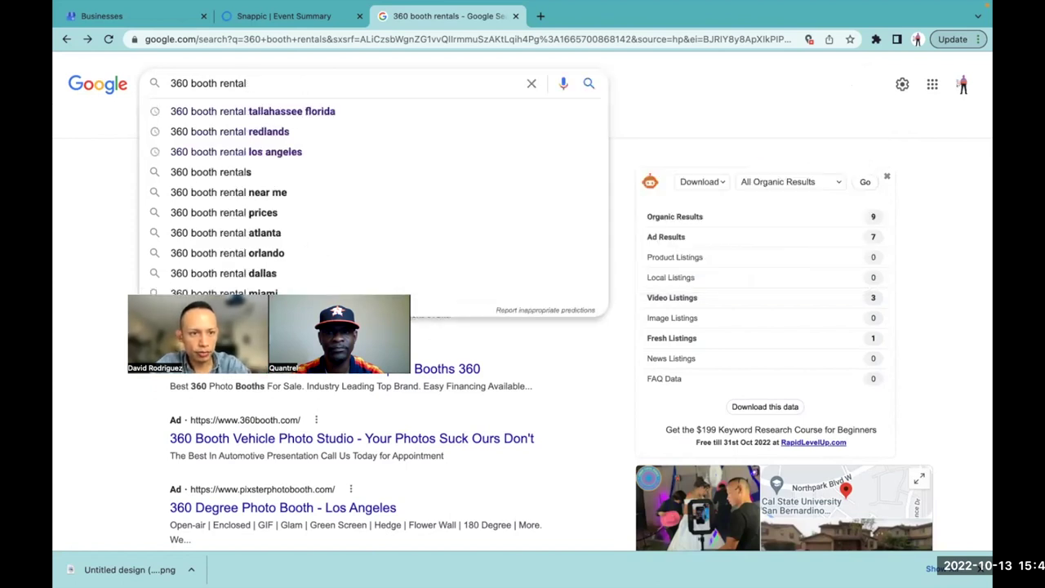
text(los an)
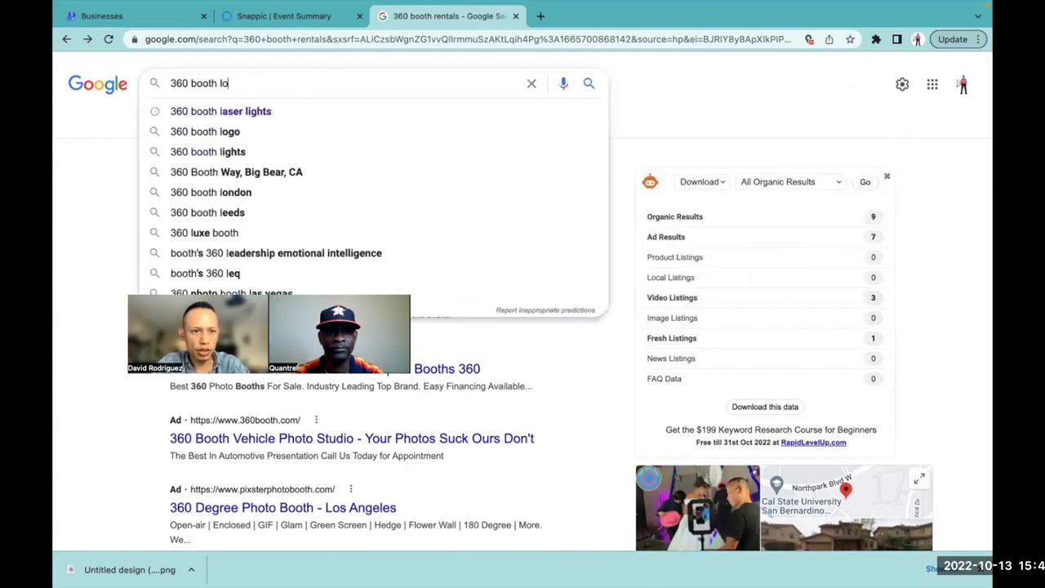
click(290, 111)
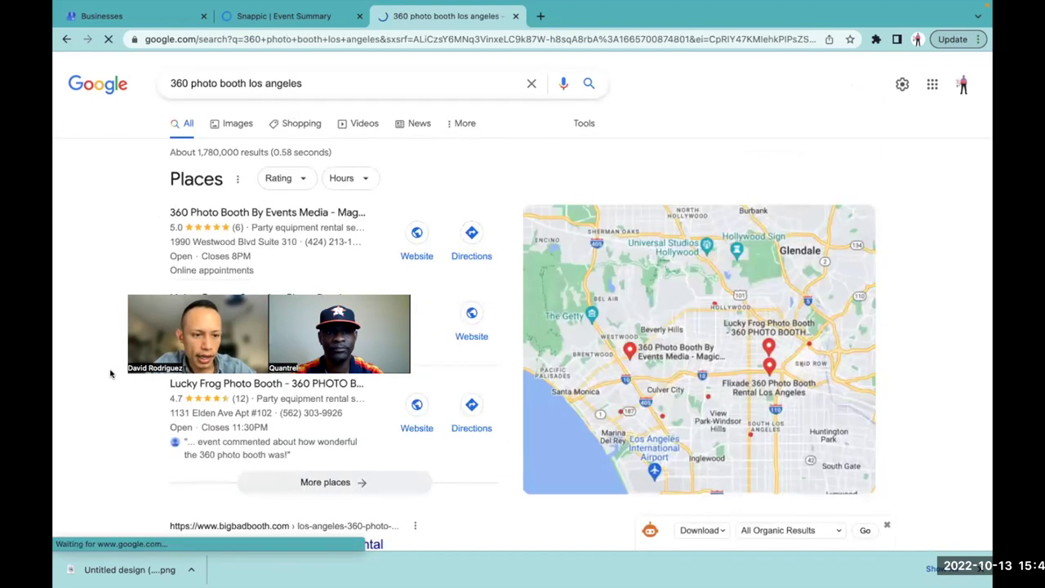
mouse_move(609, 439)
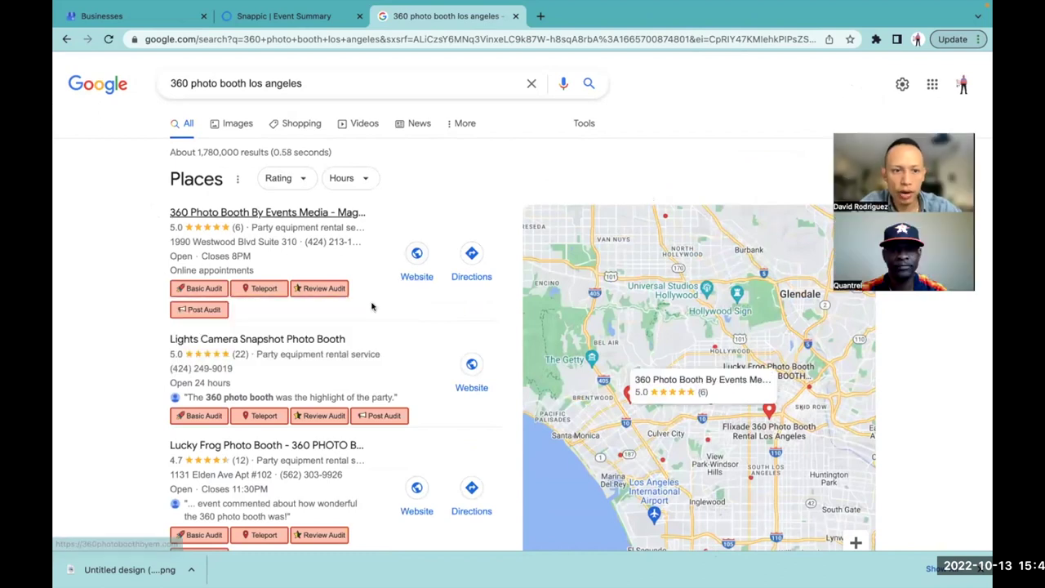
scroll(368, 303, down, 2)
scroll(372, 306, down, 2)
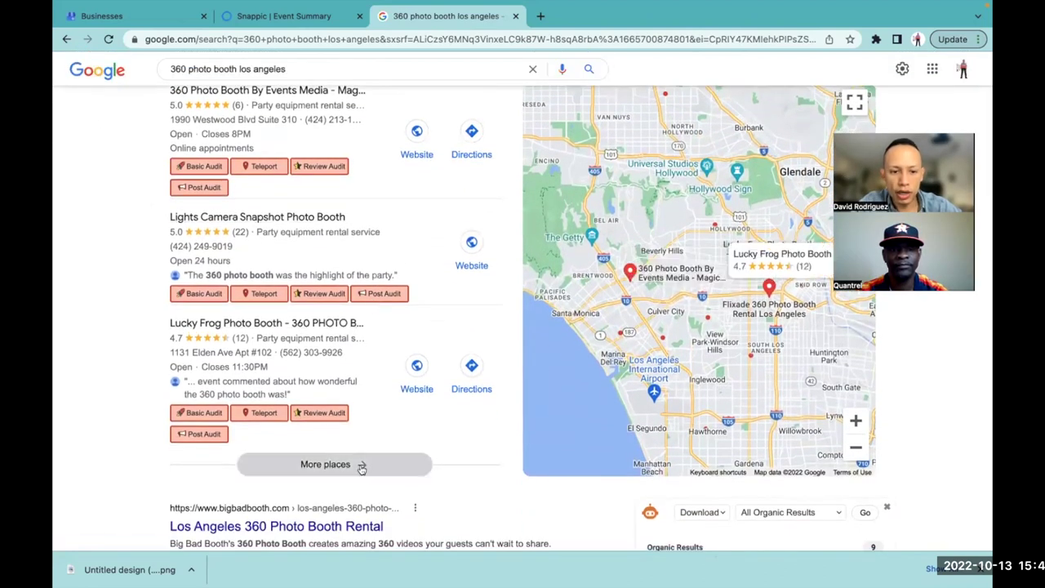
click(361, 466)
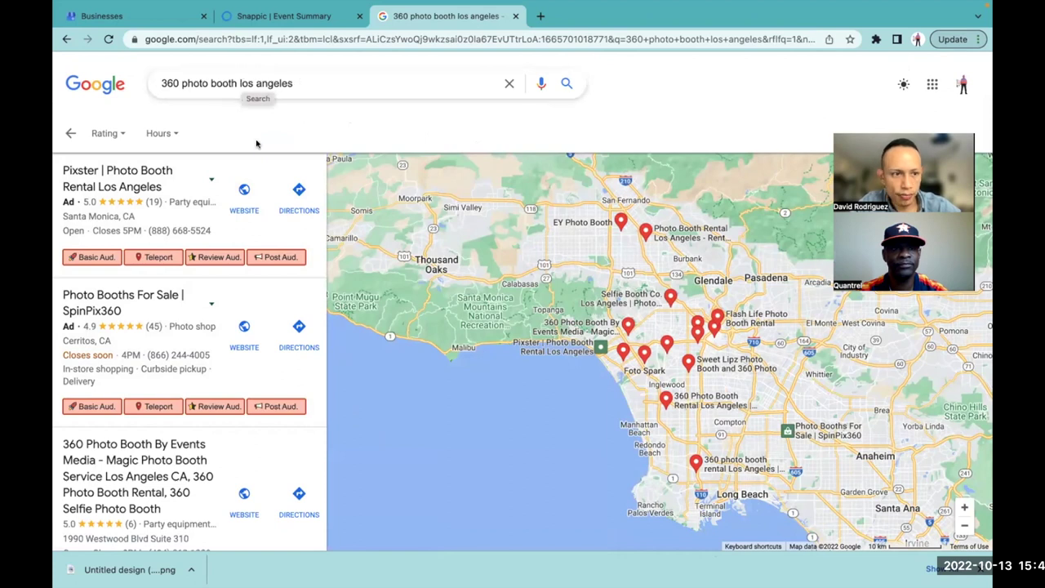
scroll(231, 235, down, 1)
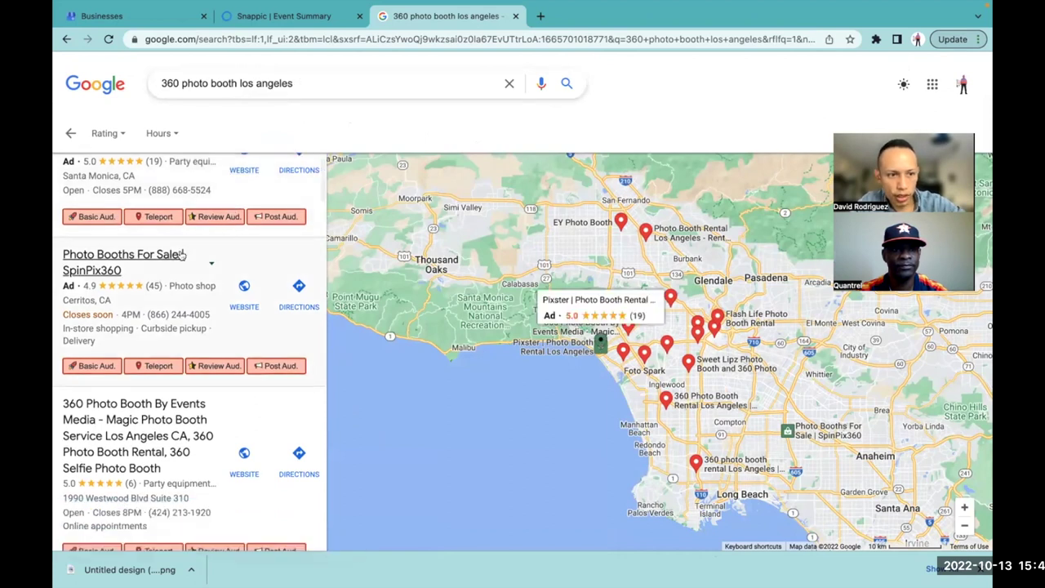
scroll(212, 245, up, 1)
scroll(200, 251, down, 5)
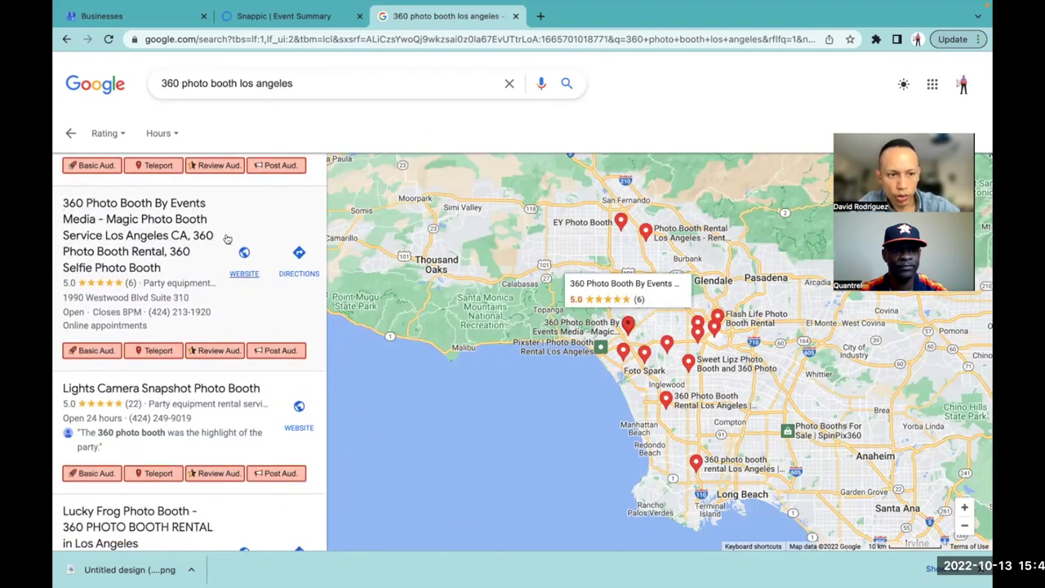
scroll(228, 238, down, 1)
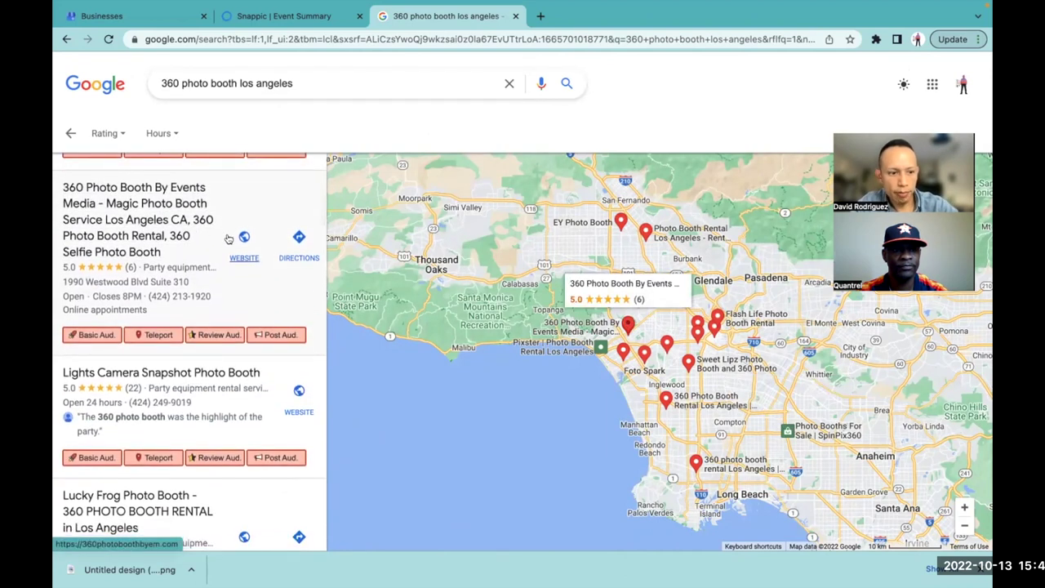
scroll(229, 238, down, 2)
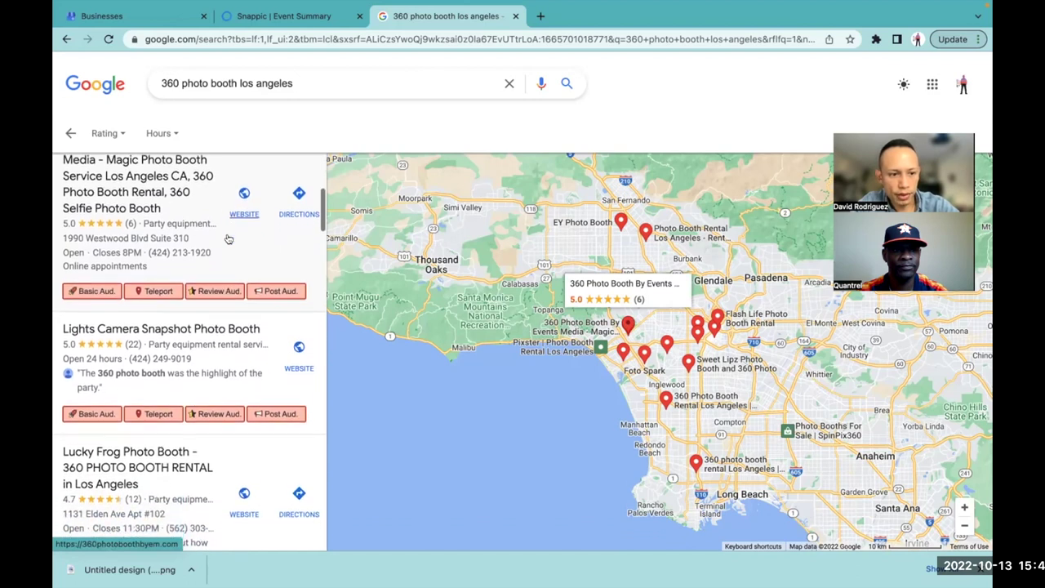
scroll(228, 238, down, 5)
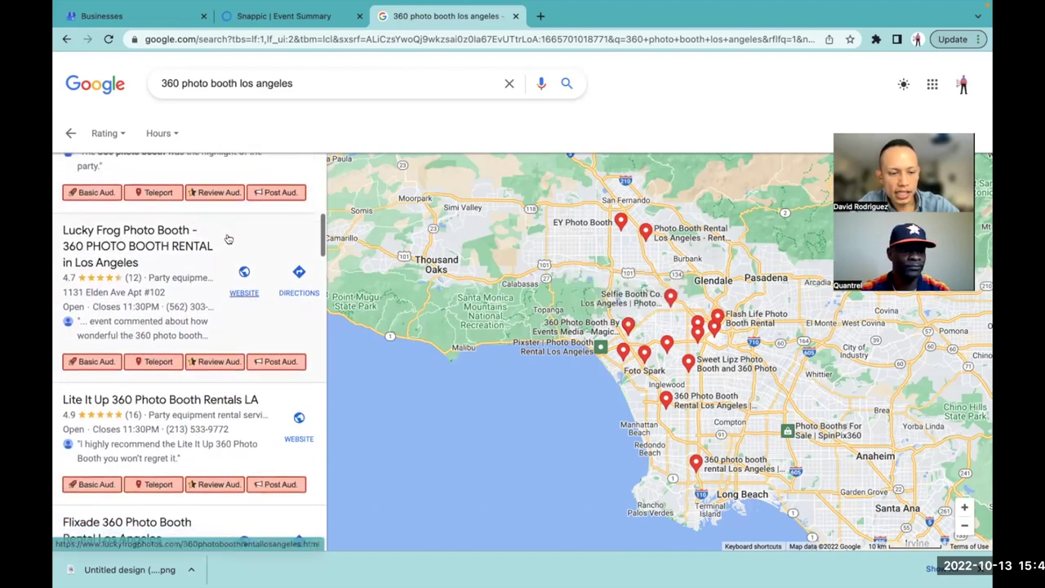
scroll(228, 239, down, 3)
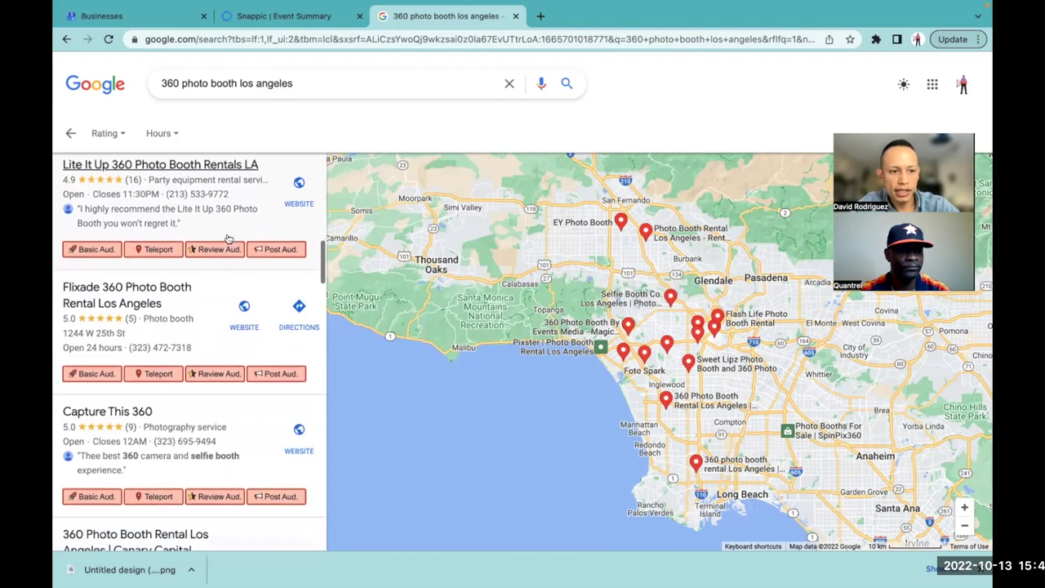
scroll(228, 239, down, 2)
scroll(228, 238, down, 1)
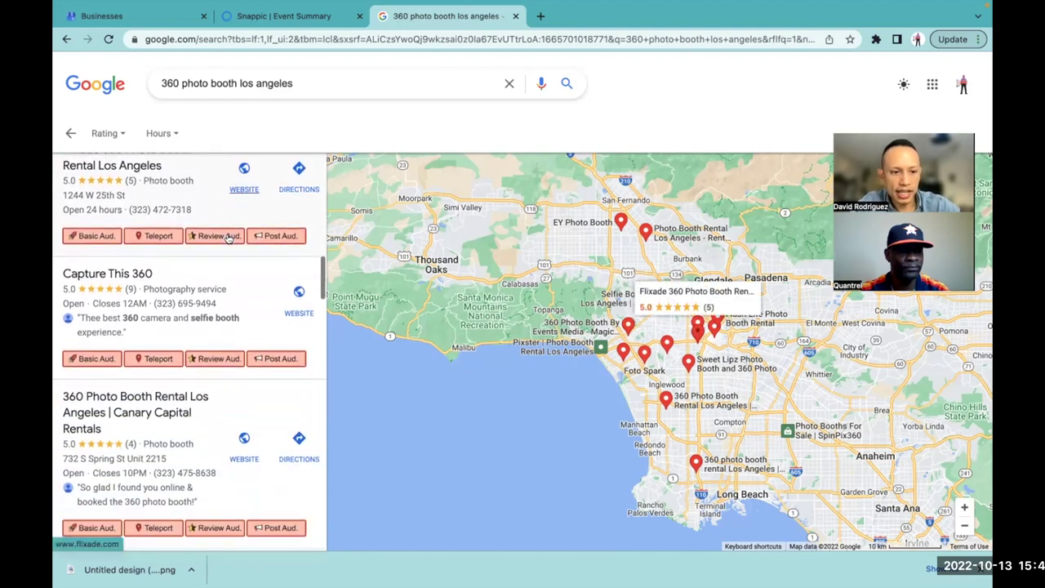
scroll(228, 237, down, 5)
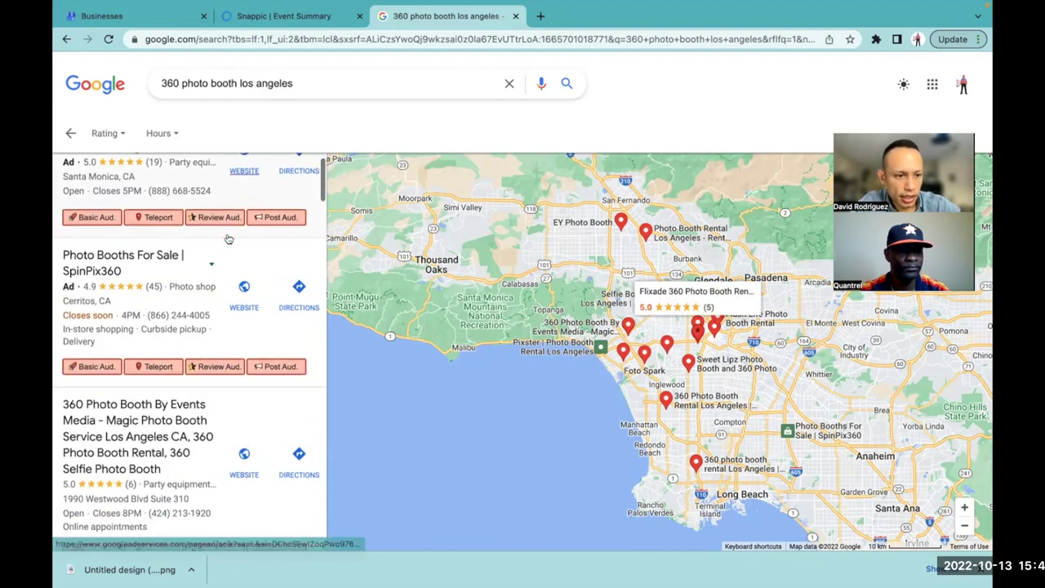
scroll(229, 238, down, 7)
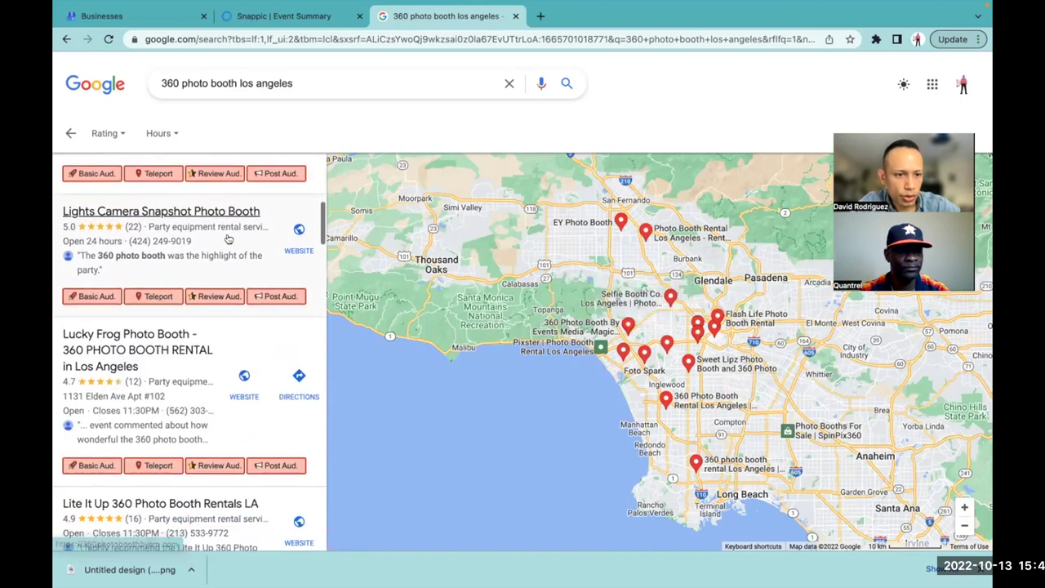
scroll(229, 239, down, 6)
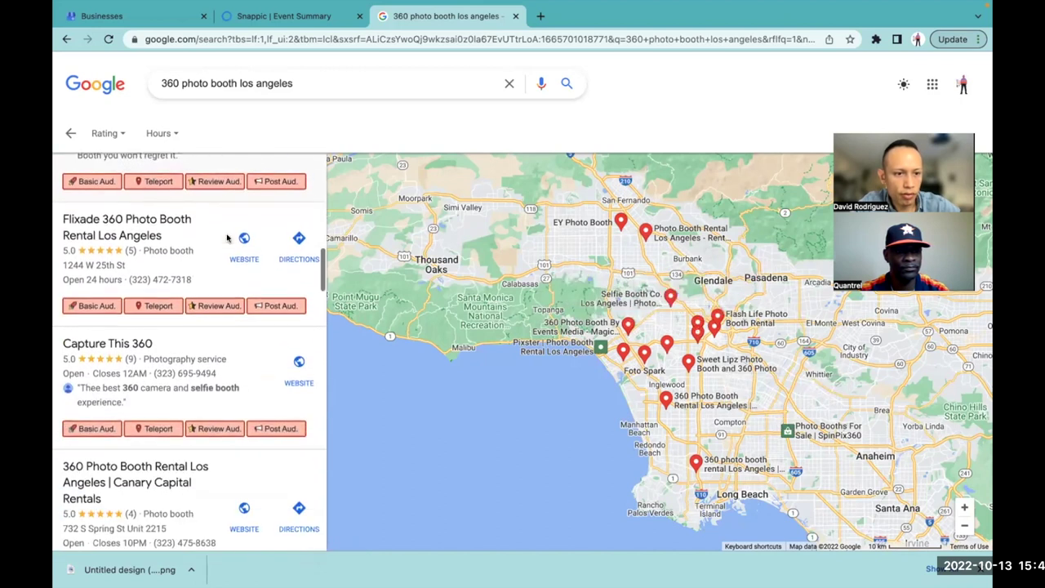
scroll(229, 236, down, 3)
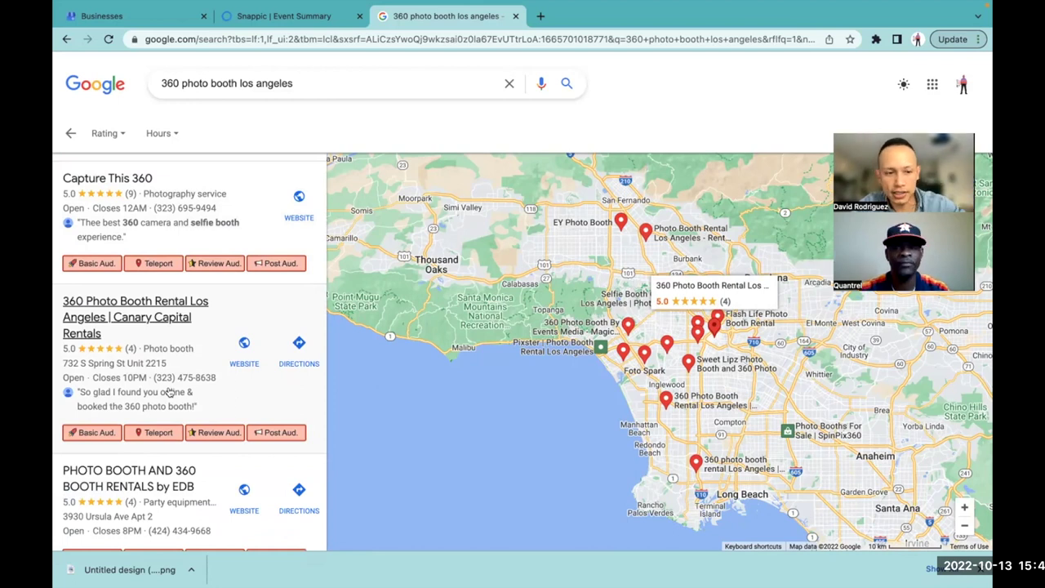
scroll(169, 392, up, 10)
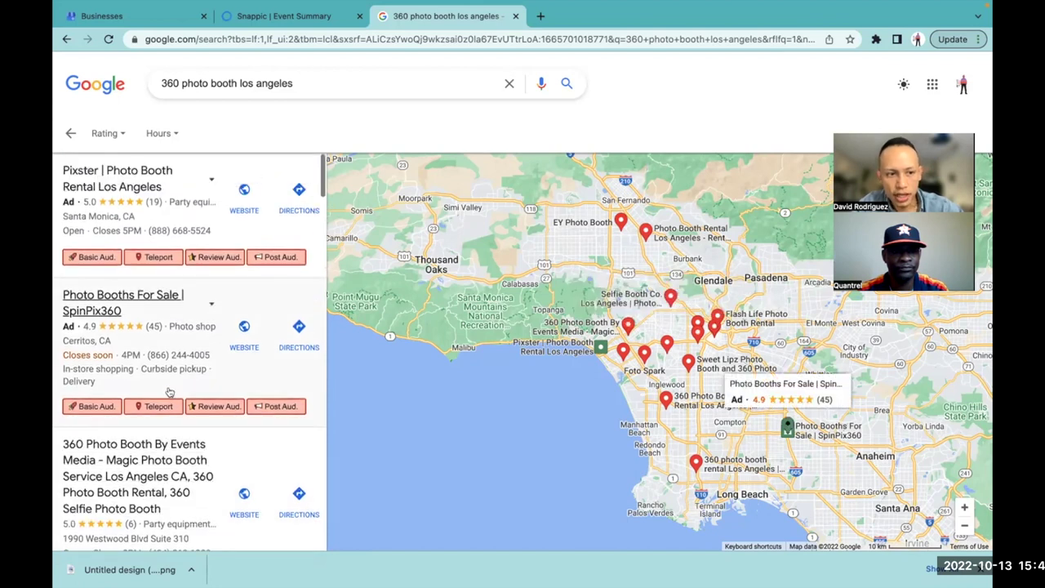
scroll(173, 376, down, 4)
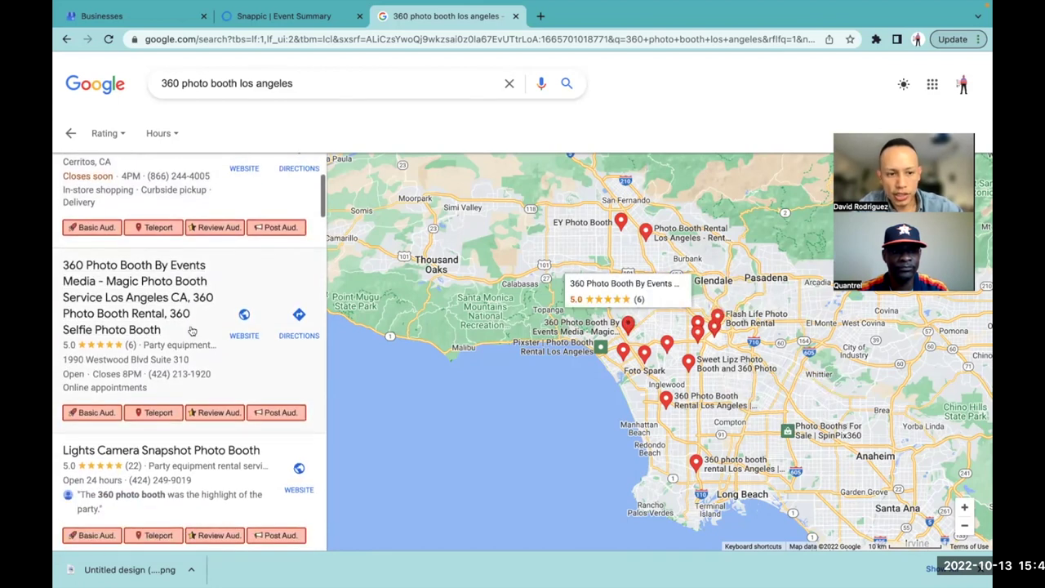
scroll(199, 459, down, 1)
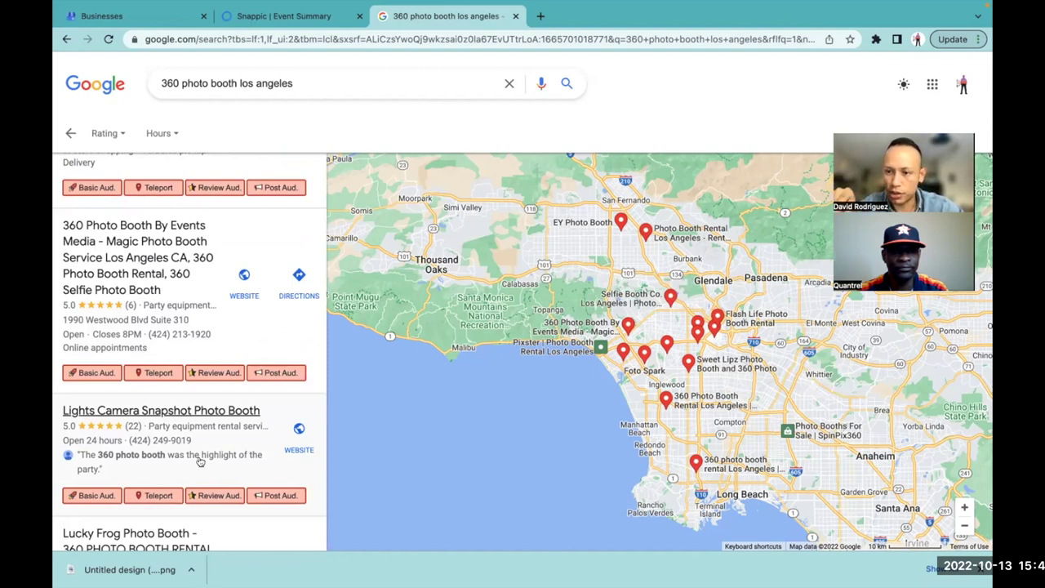
click(93, 85)
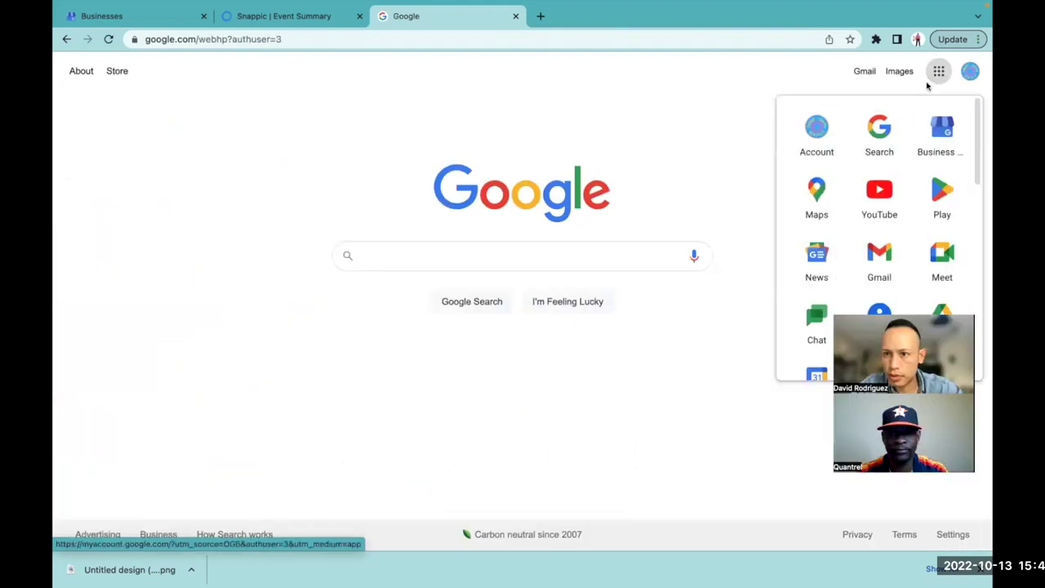
Open Business Profile Manager from the apps grid and select Canary Capital Rentals.
click(941, 134)
click(474, 292)
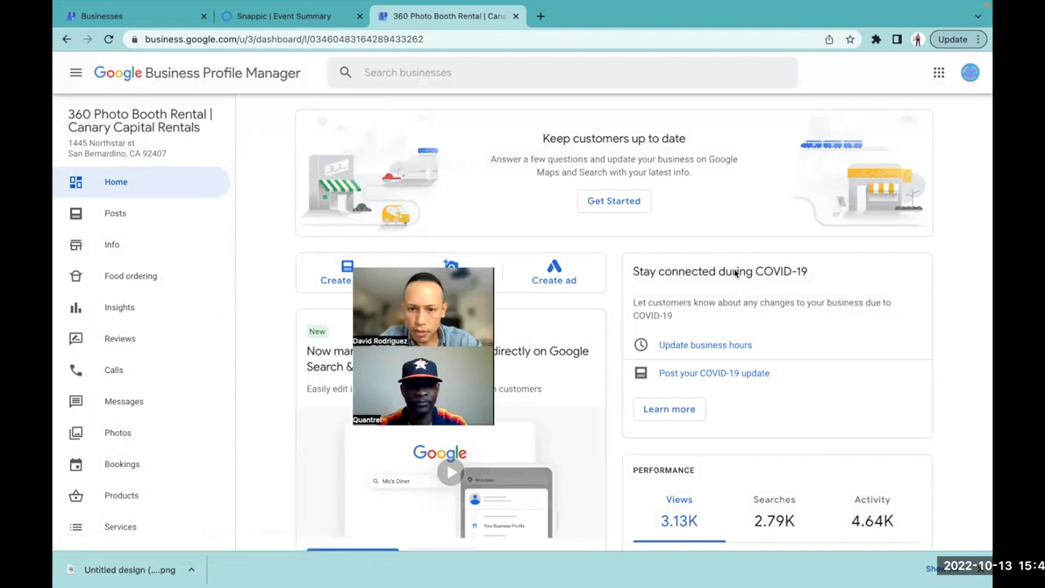
scroll(734, 274, down, 2)
scroll(735, 273, down, 1)
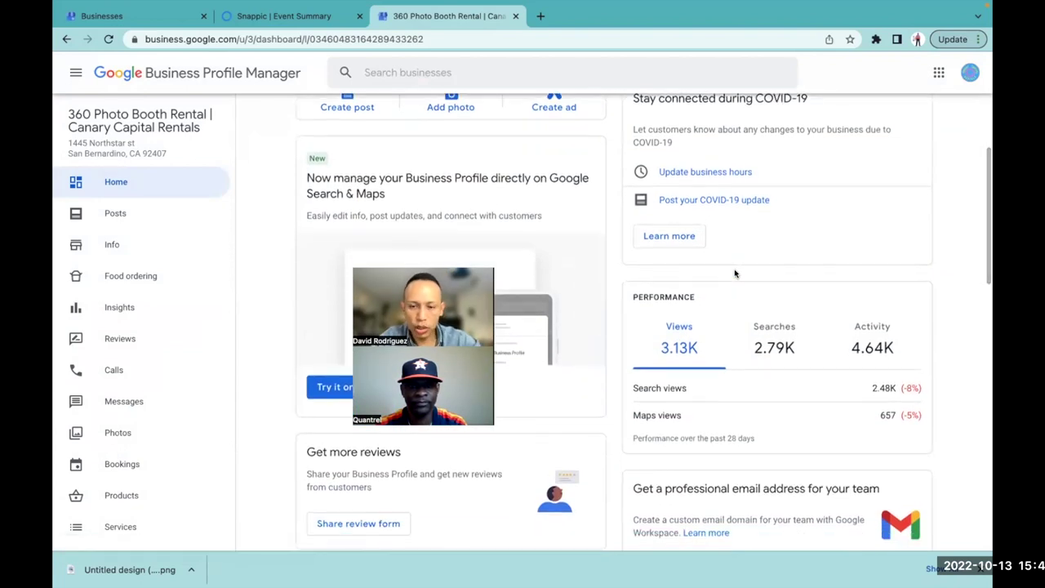
scroll(735, 273, down, 1)
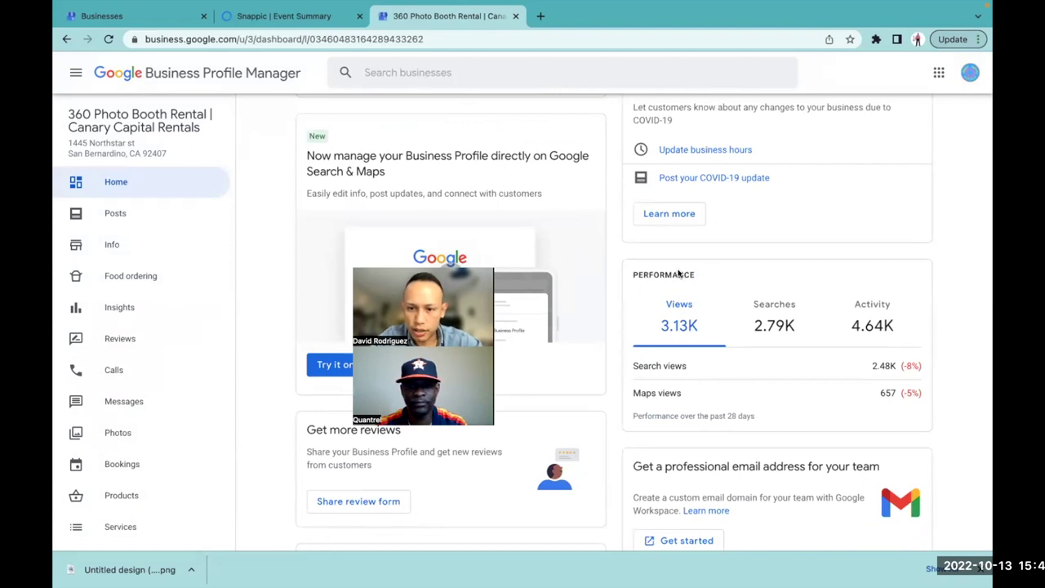
scroll(677, 274, down, 1)
Scroll the business dashboard and open the profile's Insights.
scroll(678, 274, down, 4)
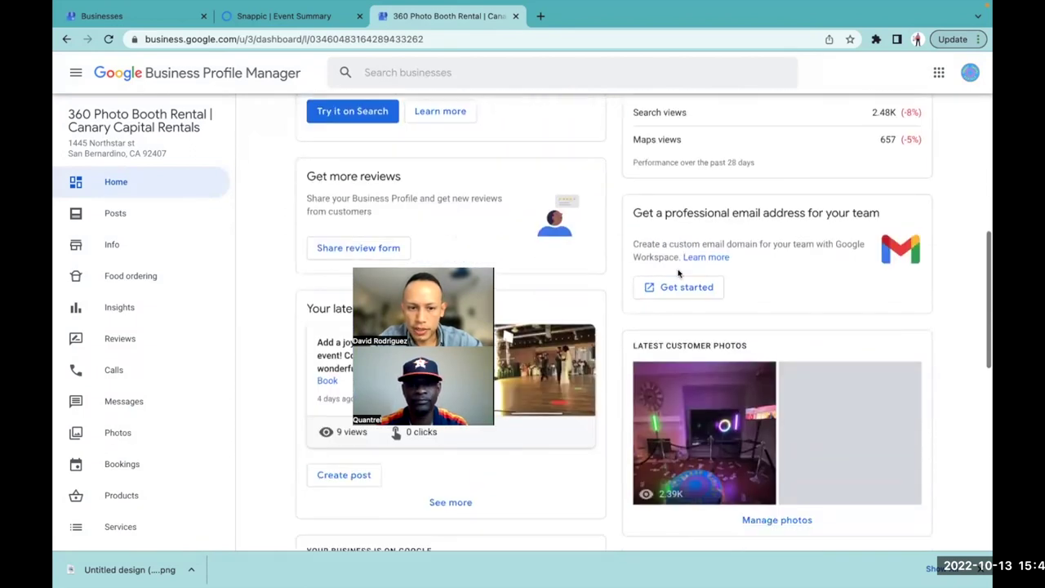
scroll(677, 274, down, 3)
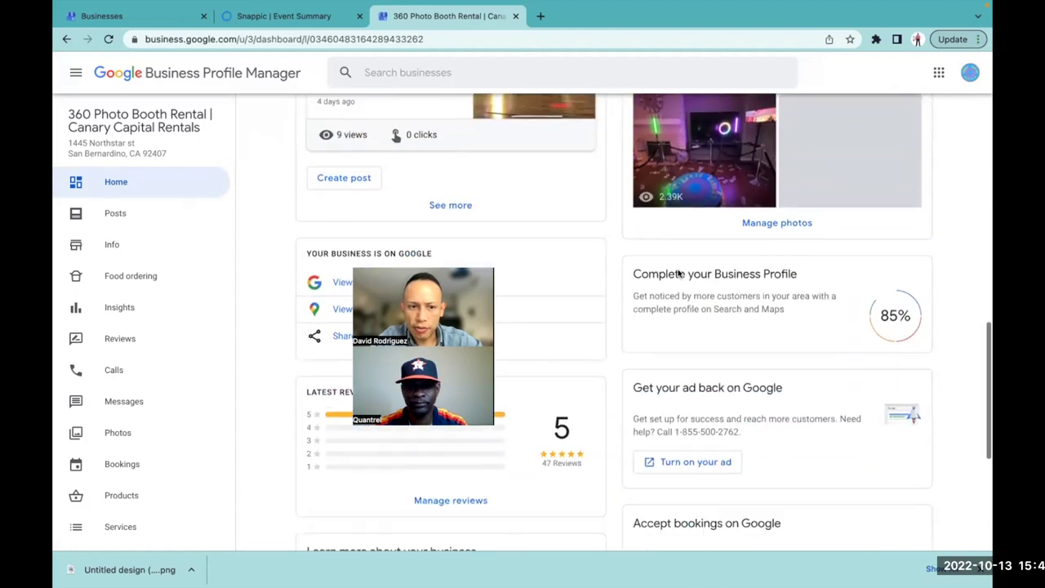
scroll(678, 274, down, 4)
scroll(677, 275, up, 1)
scroll(677, 275, up, 5)
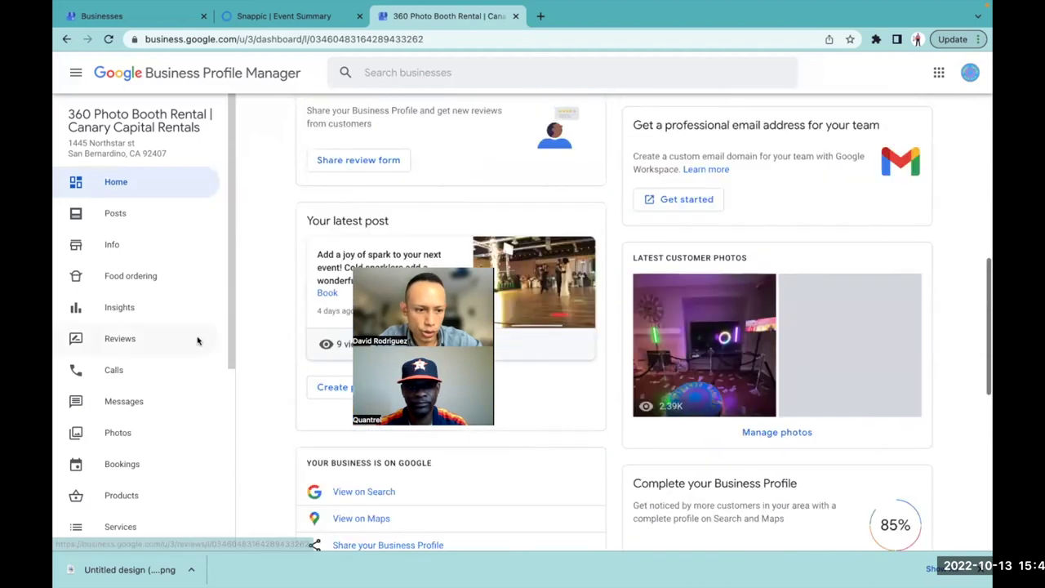
click(120, 308)
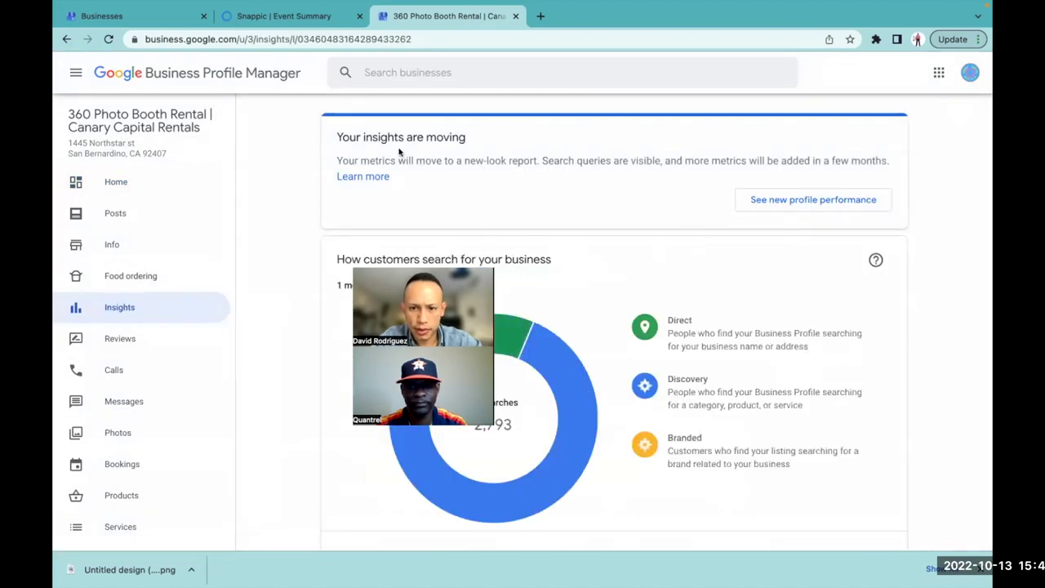
Scroll through the Insights charts, including the 2,793 customer searches.
scroll(611, 257, down, 5)
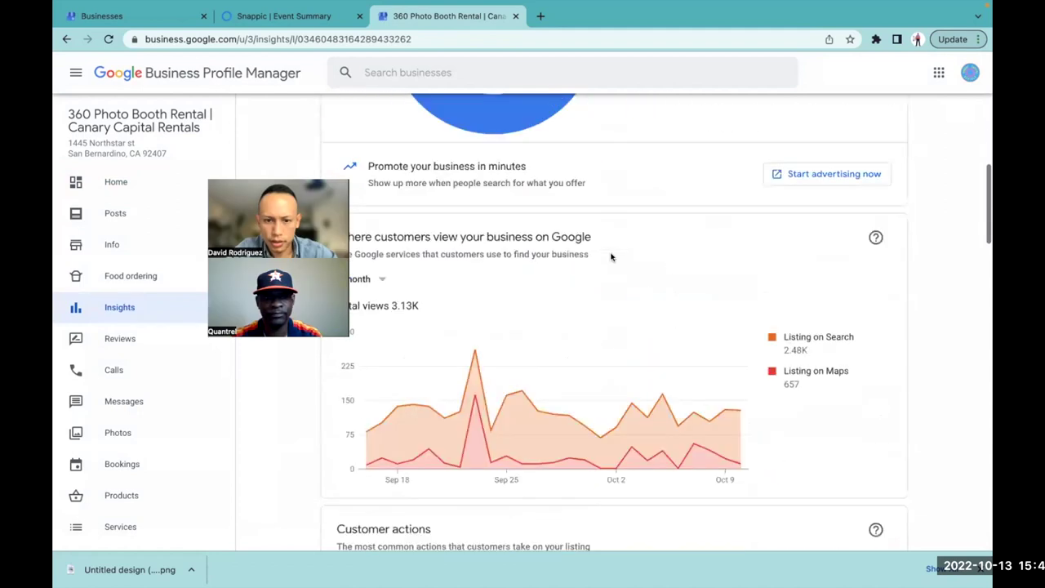
scroll(610, 257, down, 4)
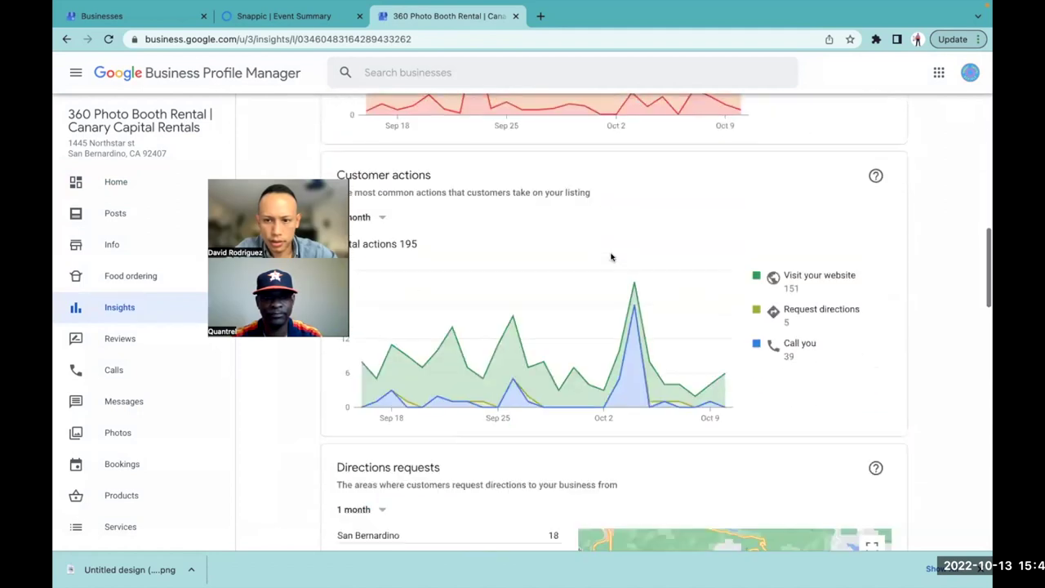
scroll(611, 258, down, 1)
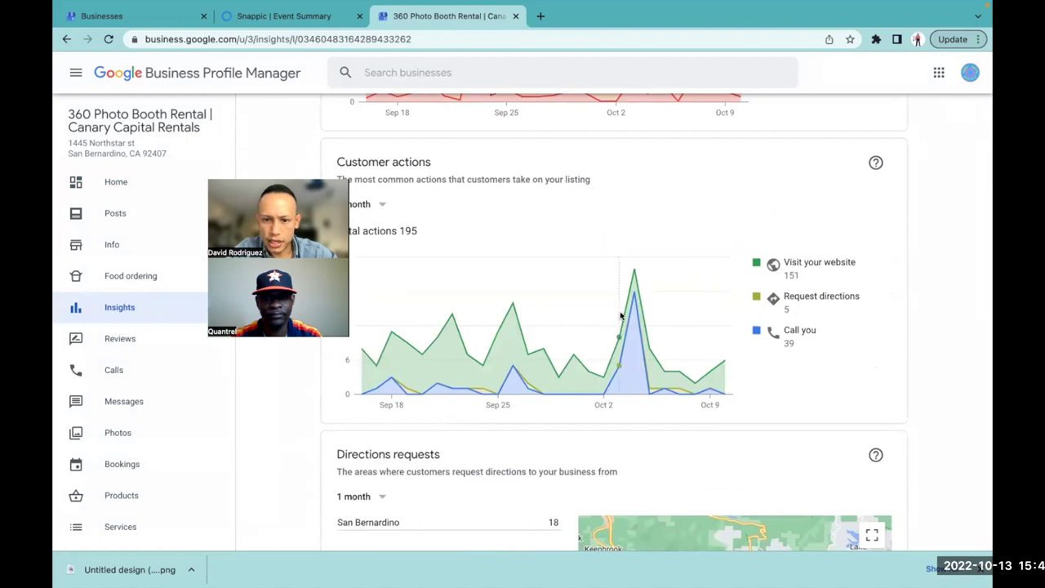
scroll(629, 316, down, 1)
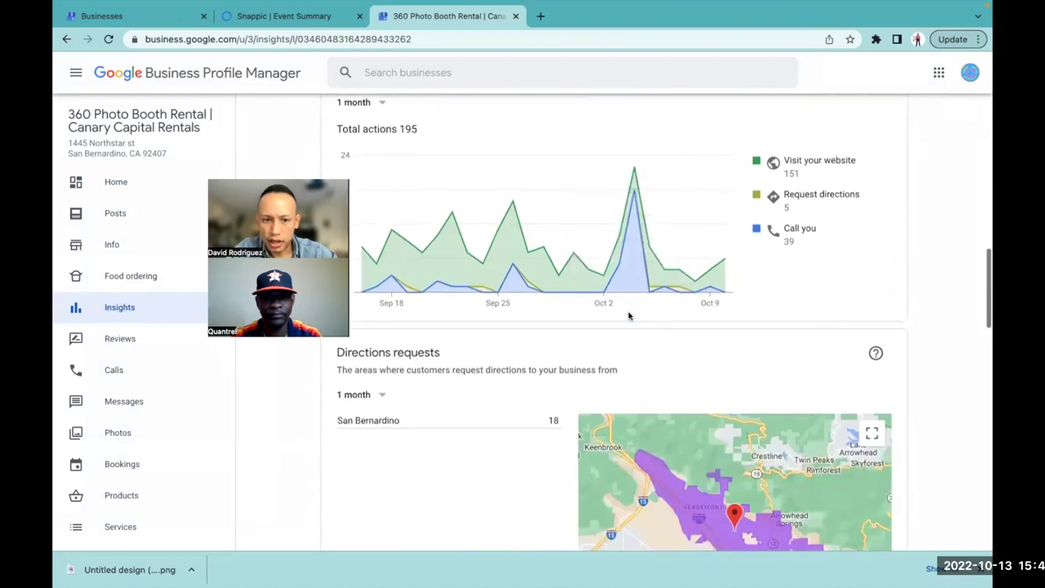
scroll(629, 316, down, 2)
scroll(506, 365, down, 4)
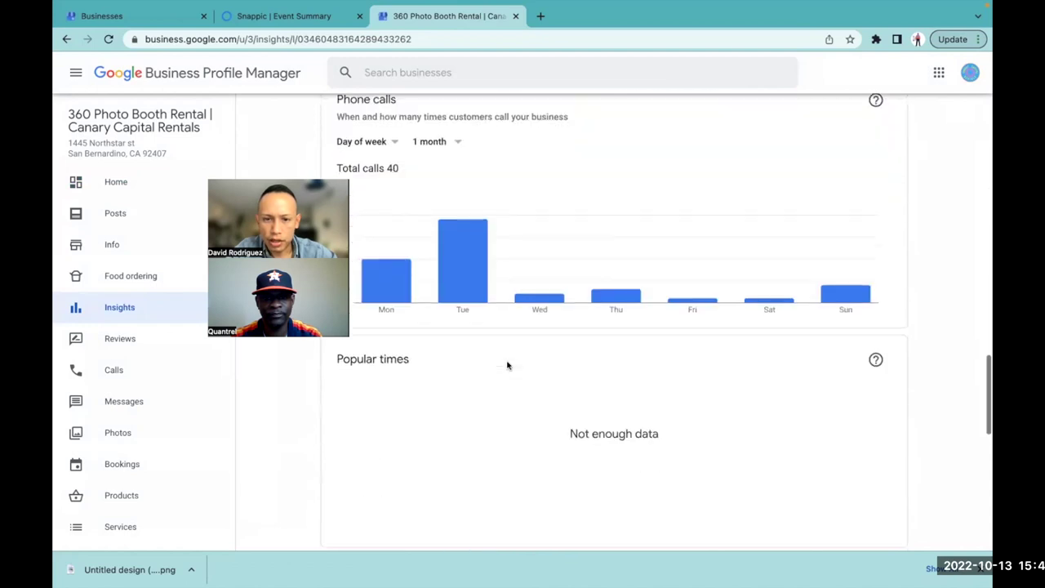
scroll(545, 293, down, 4)
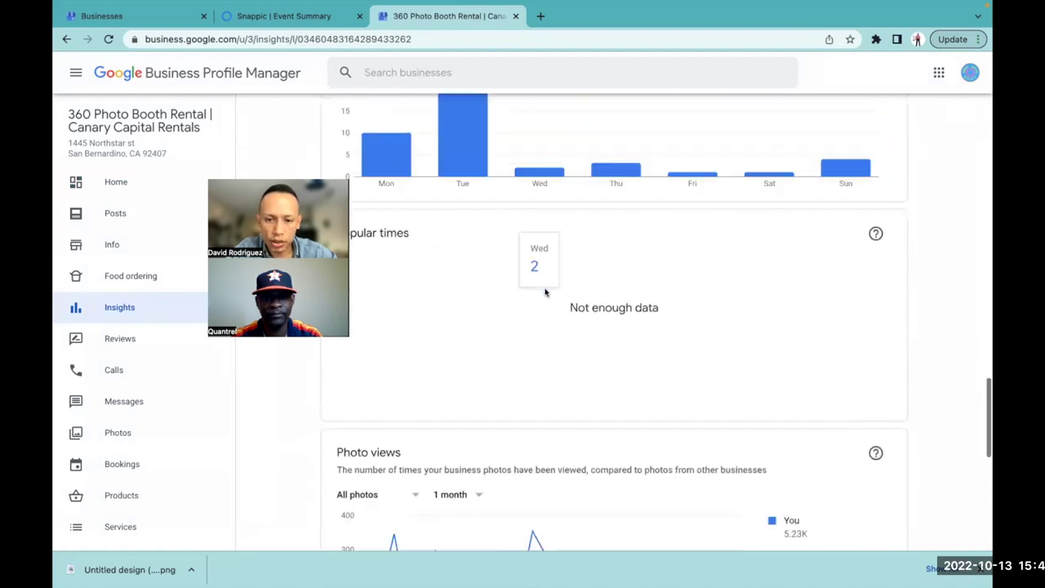
scroll(545, 292, down, 4)
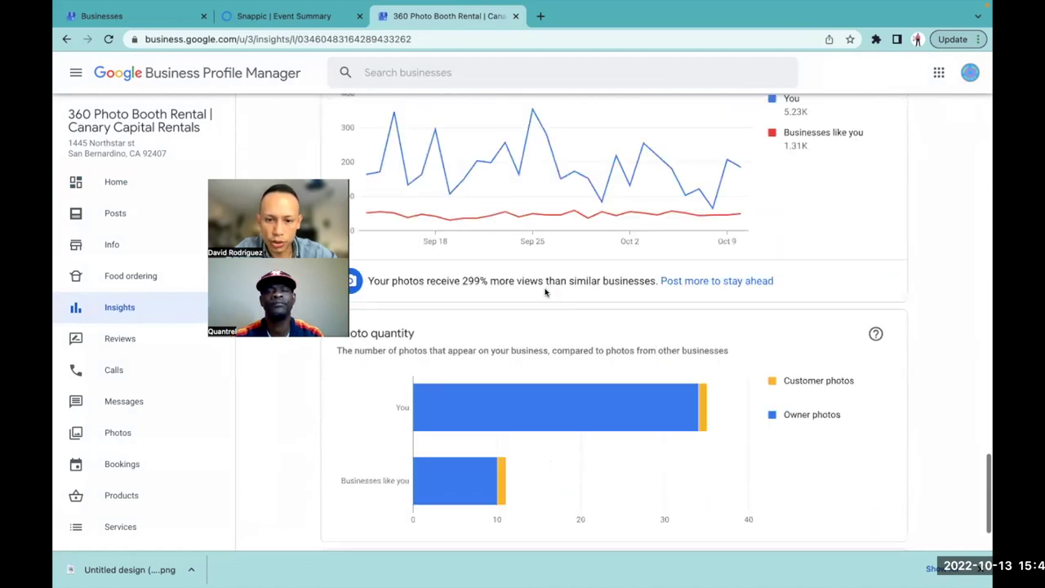
scroll(545, 293, up, 15)
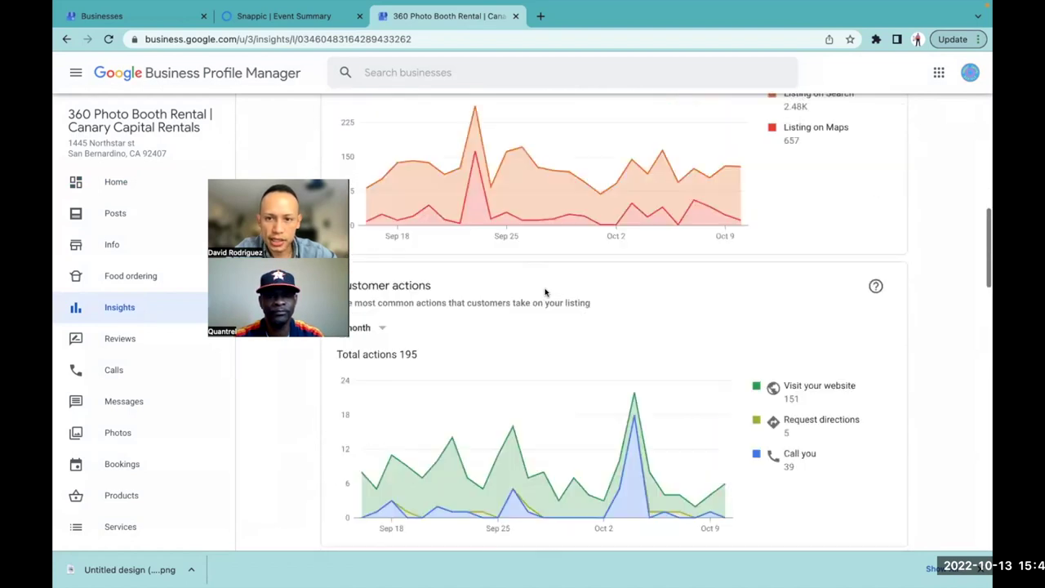
Open the new Performance report showing 1,457 interactions for May–Oct 2022.
click(748, 202)
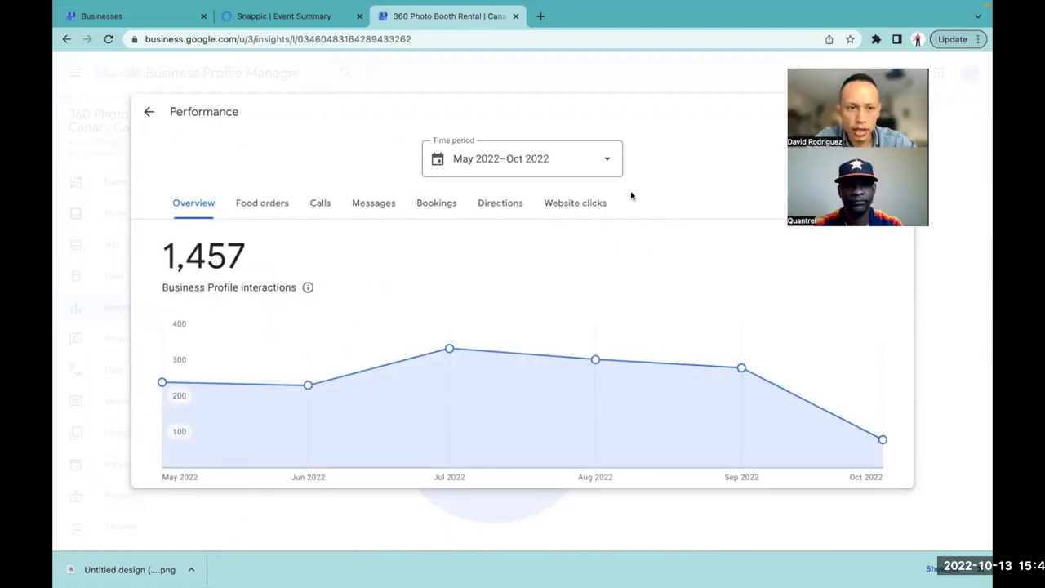
mouse_move(526, 385)
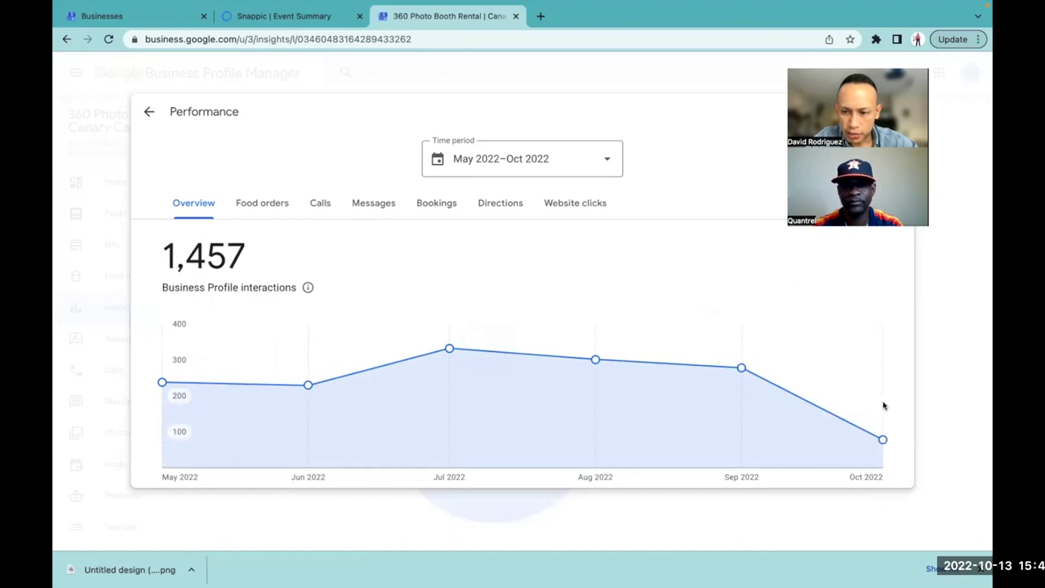
mouse_move(867, 425)
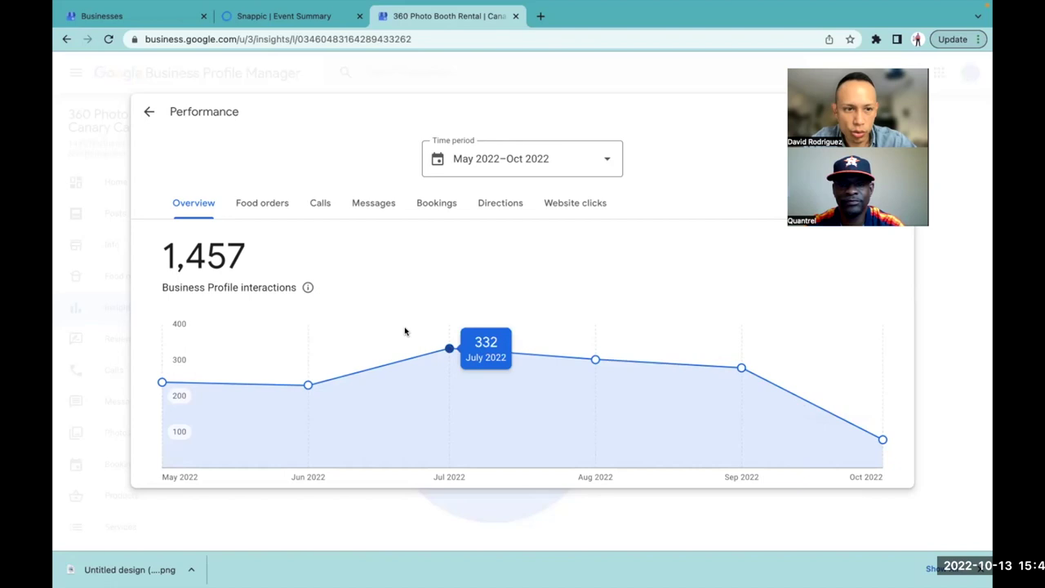
click(317, 205)
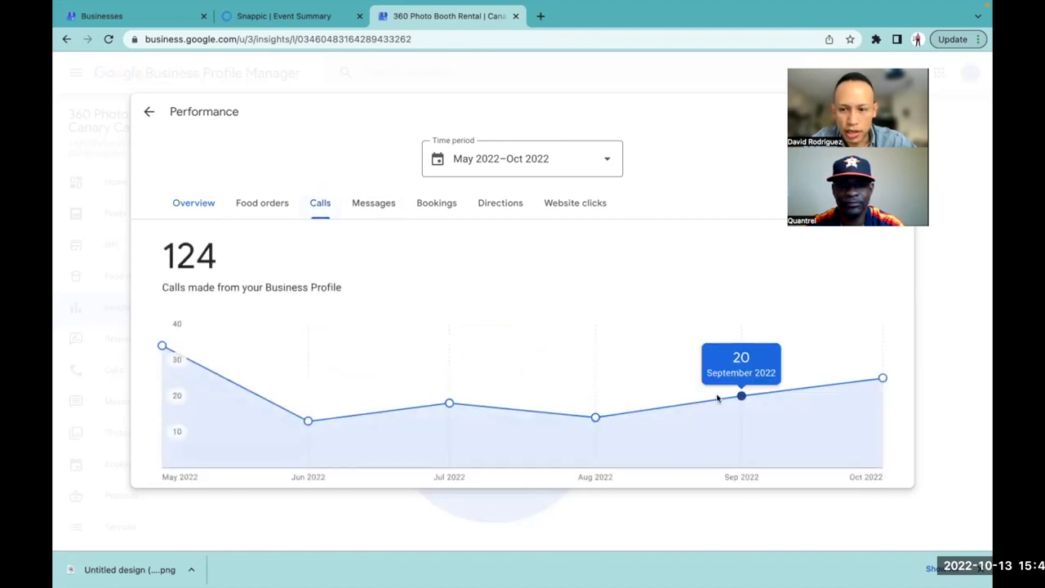
mouse_move(870, 387)
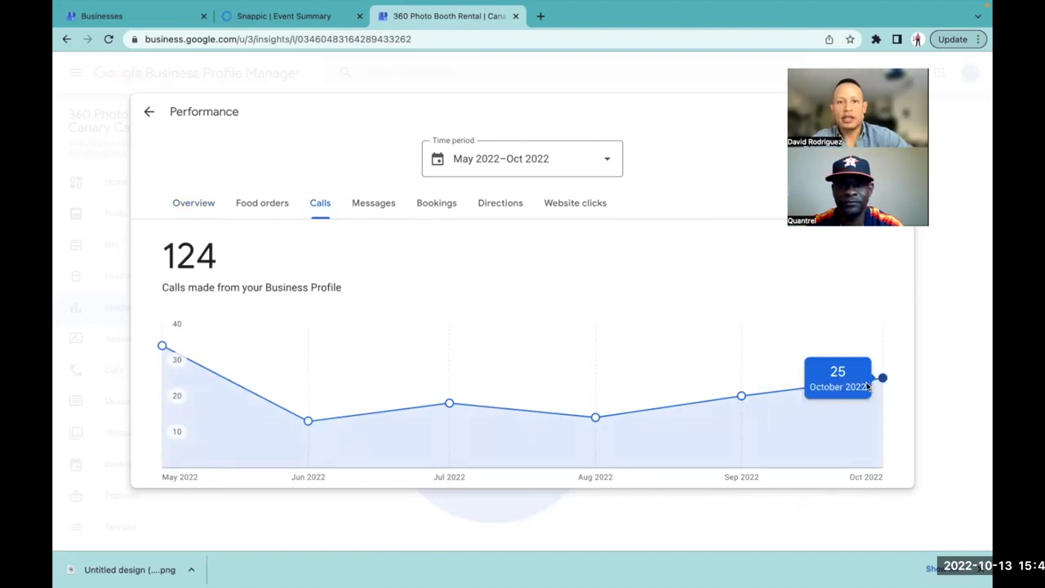
click(575, 204)
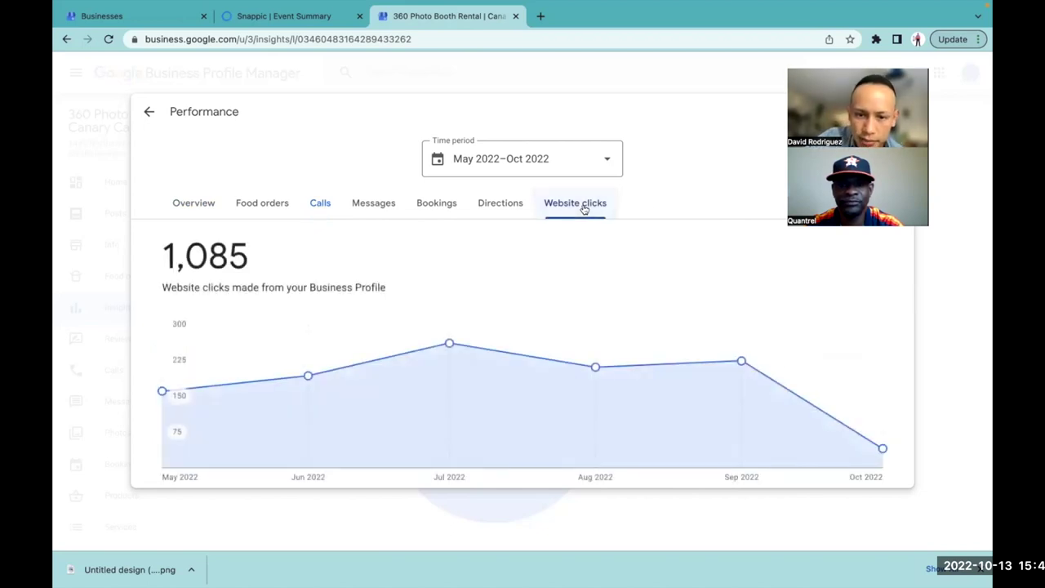
mouse_move(445, 343)
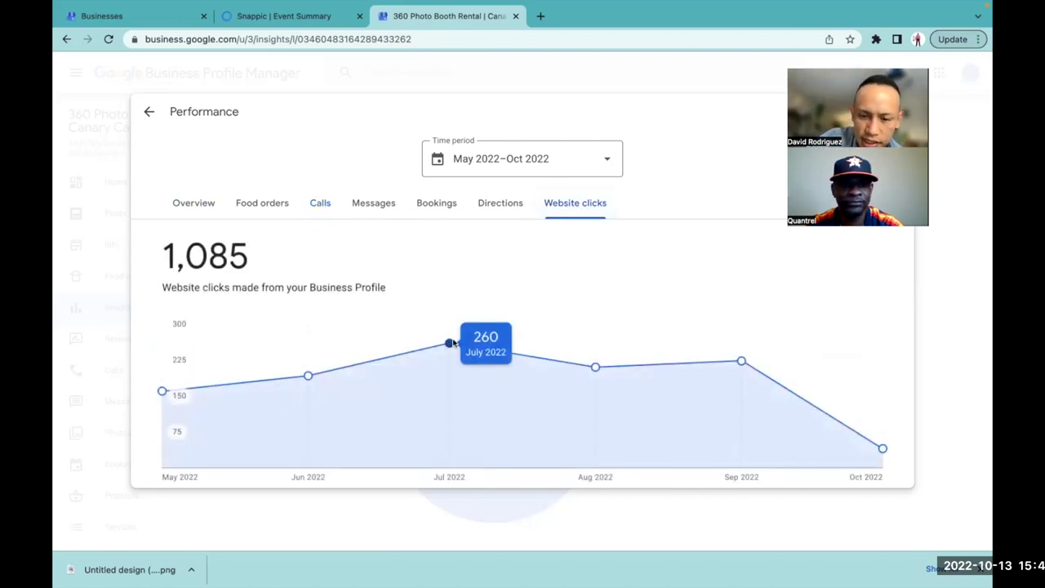
mouse_move(553, 371)
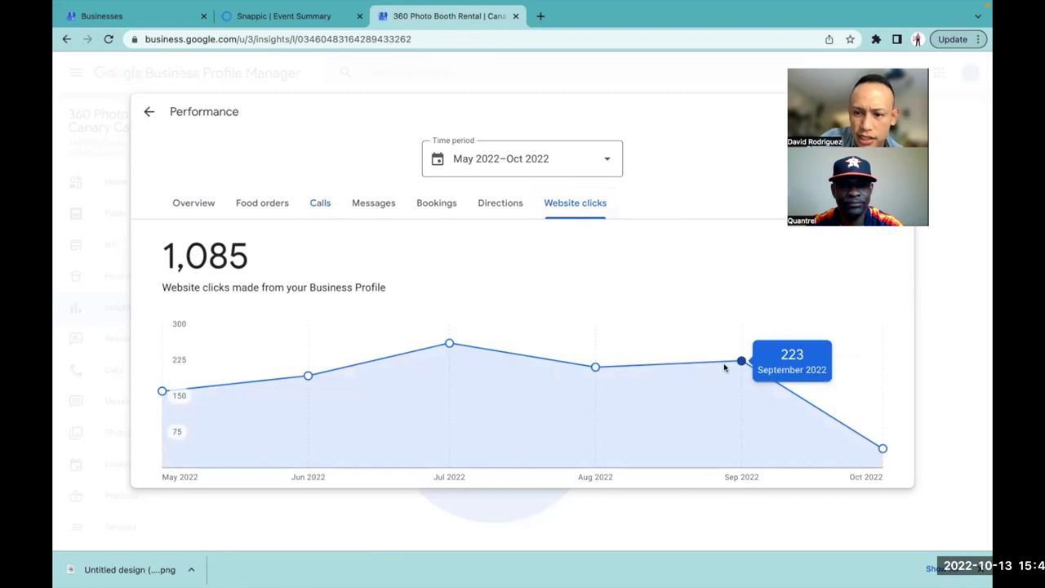
mouse_move(881, 448)
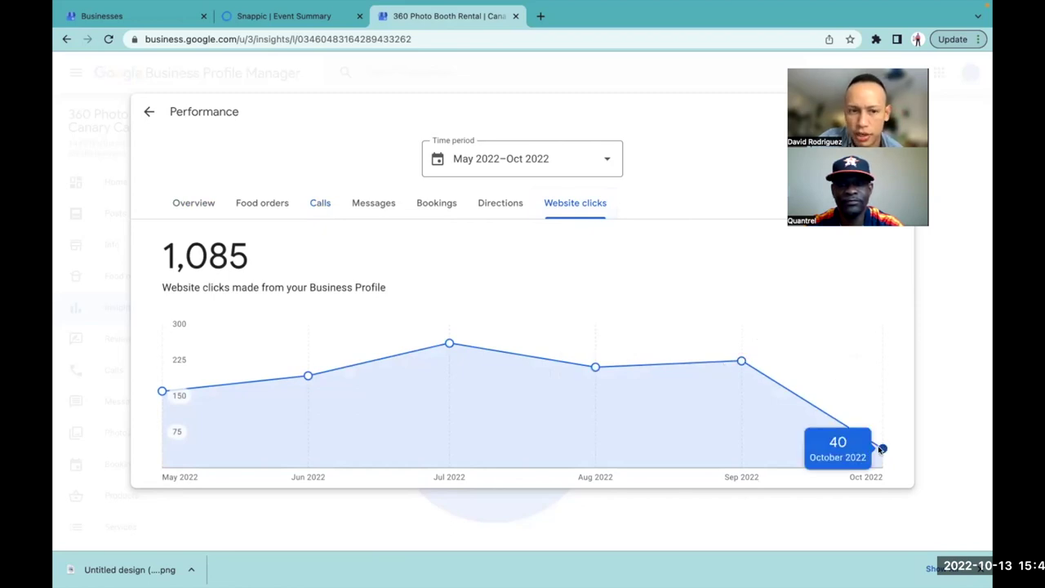
mouse_move(659, 396)
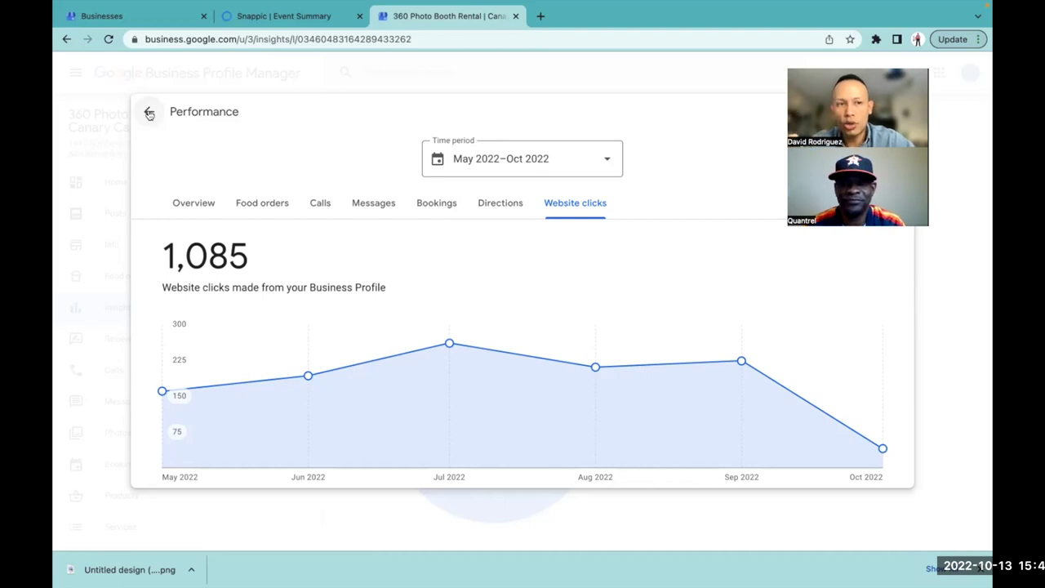
Close the Performance report back to Insights and collapse the navigation sidebar.
click(150, 112)
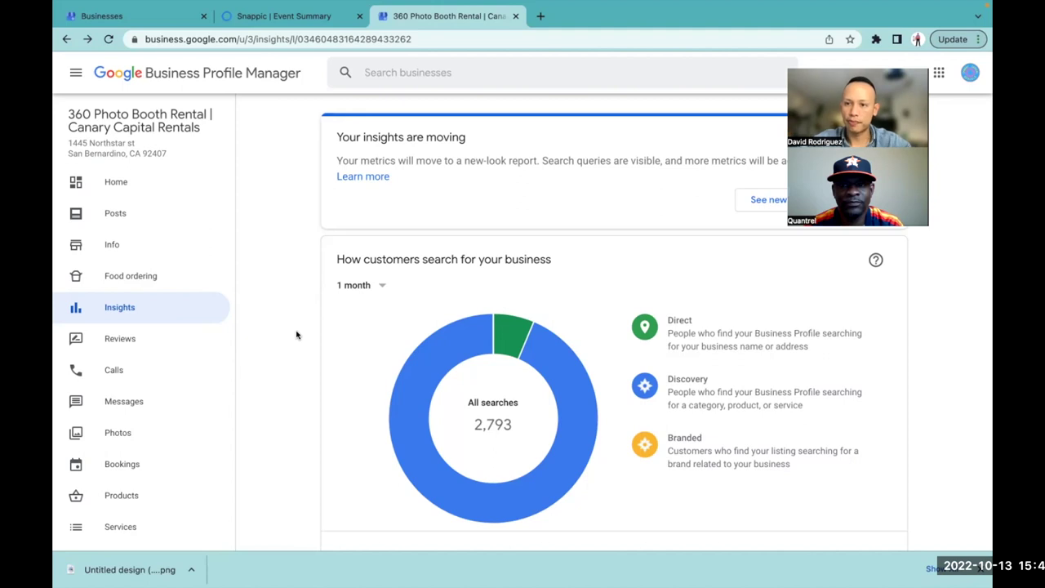
click(76, 75)
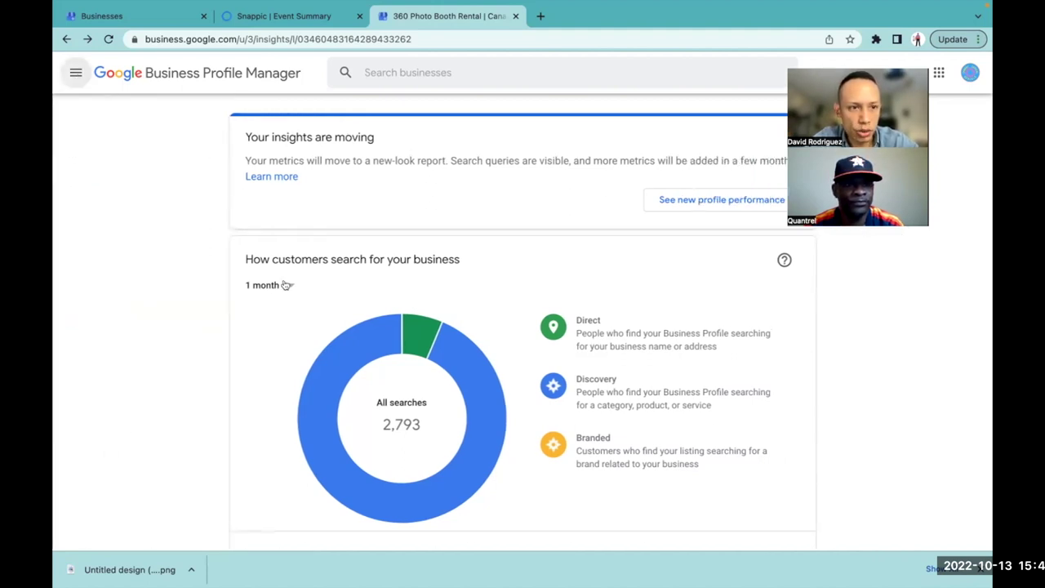
click(188, 39)
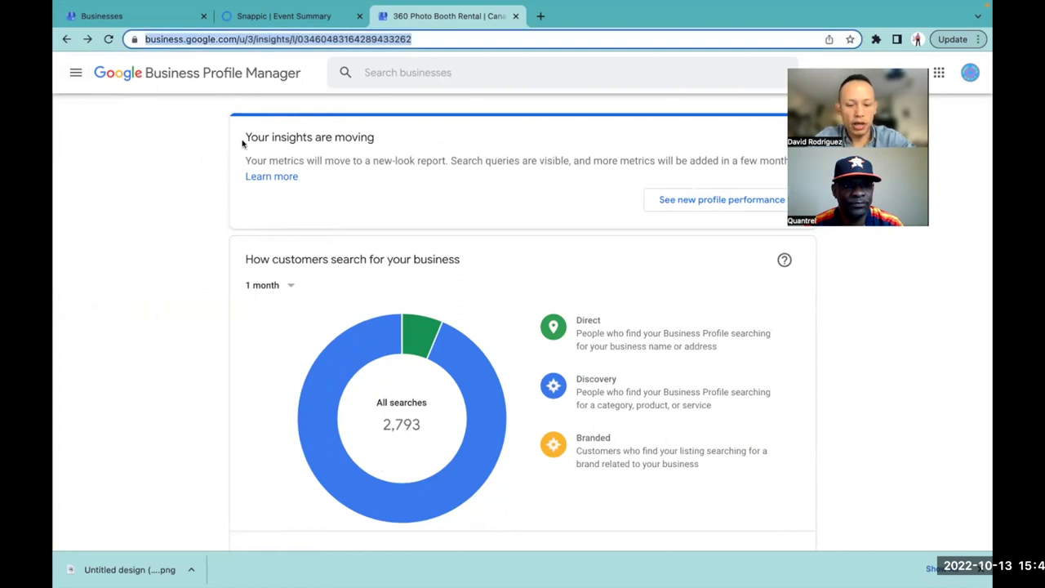
Search Google for '360 photo booth san bernardino' and open the top 360 Photo Booth Rental result.
text(go)
key(Return)
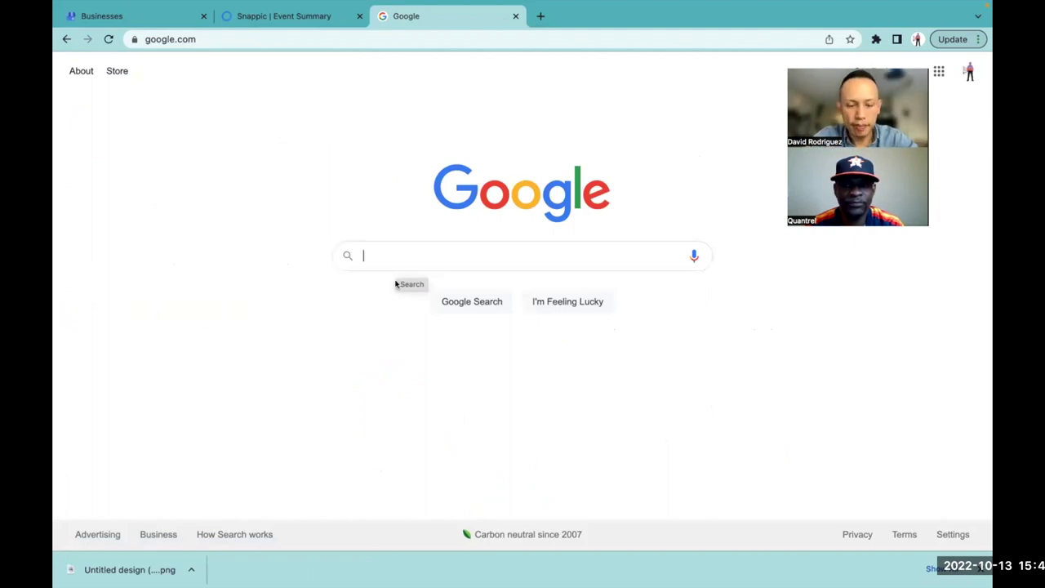
text(360 ph)
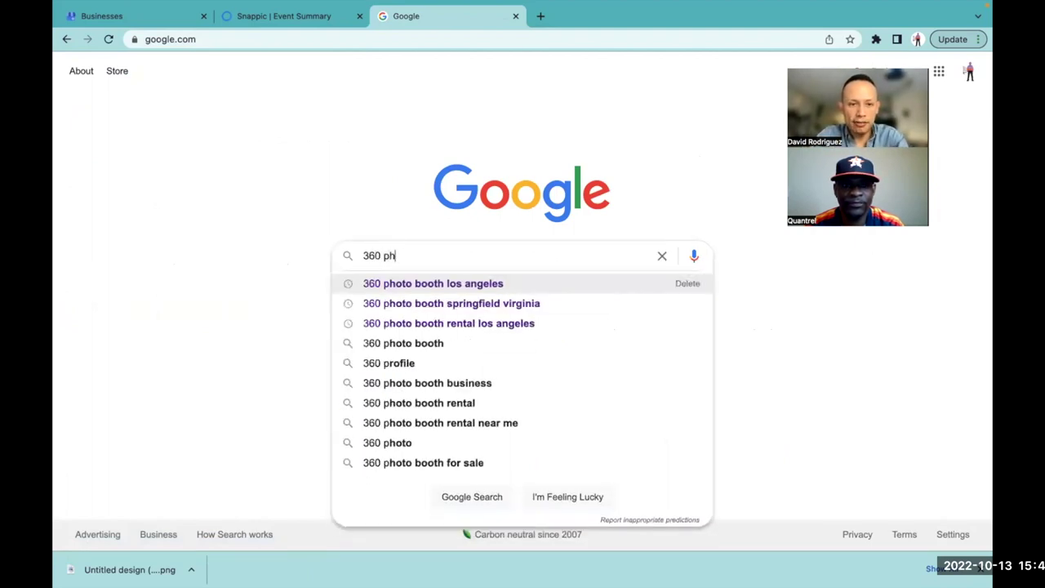
text(oto boot)
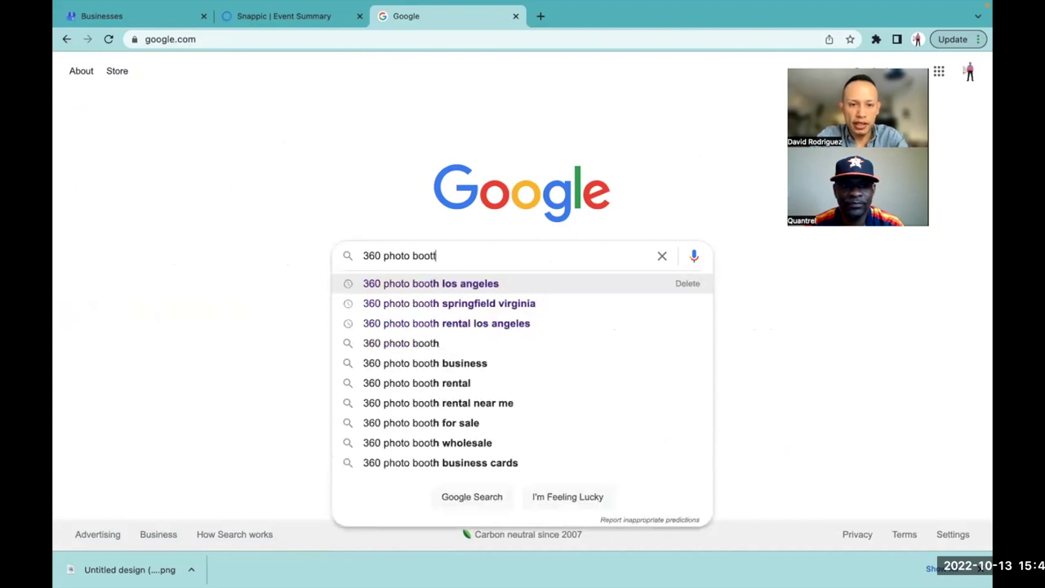
text(h san)
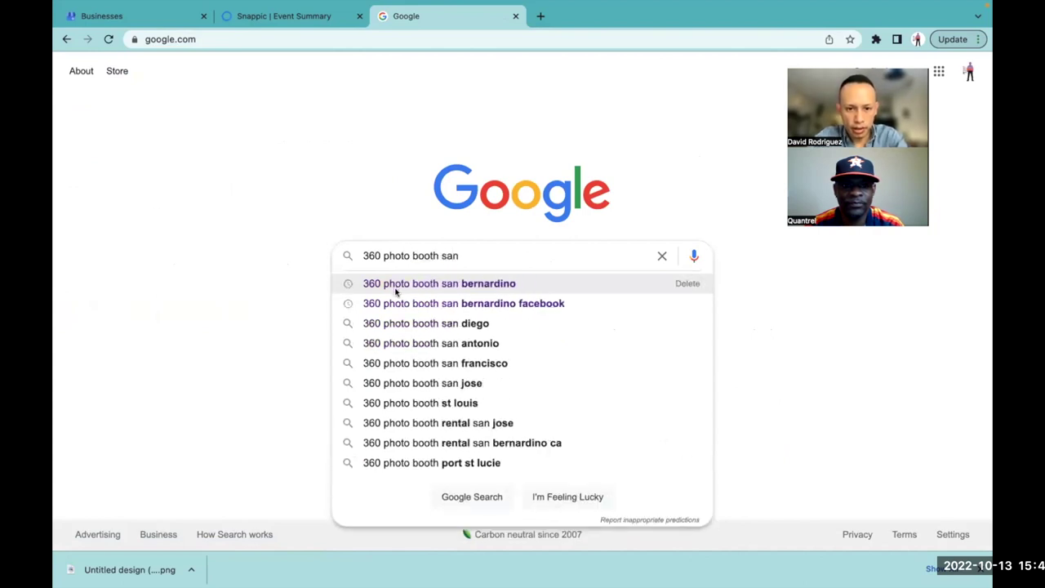
click(405, 284)
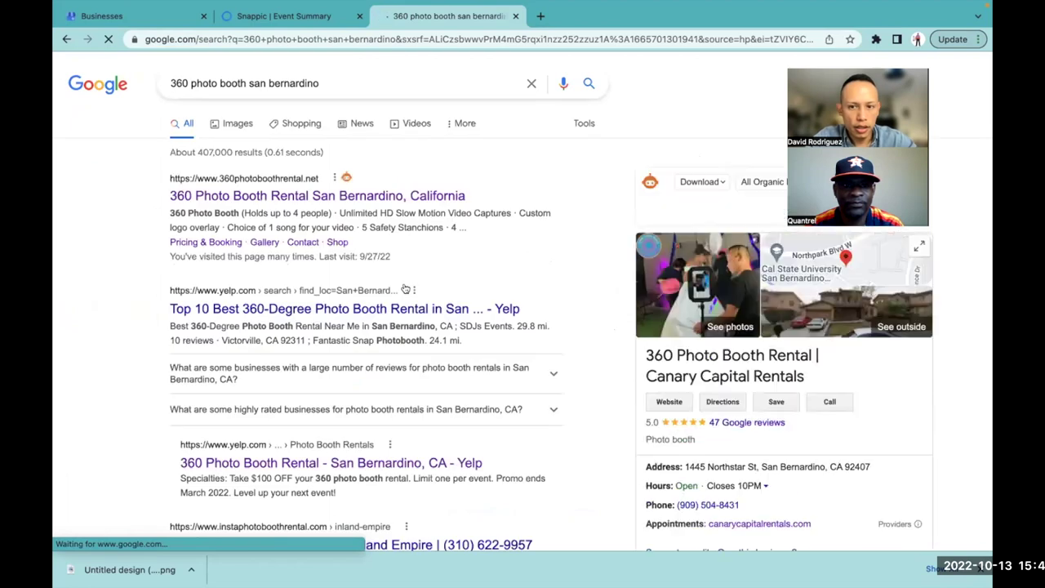
click(271, 176)
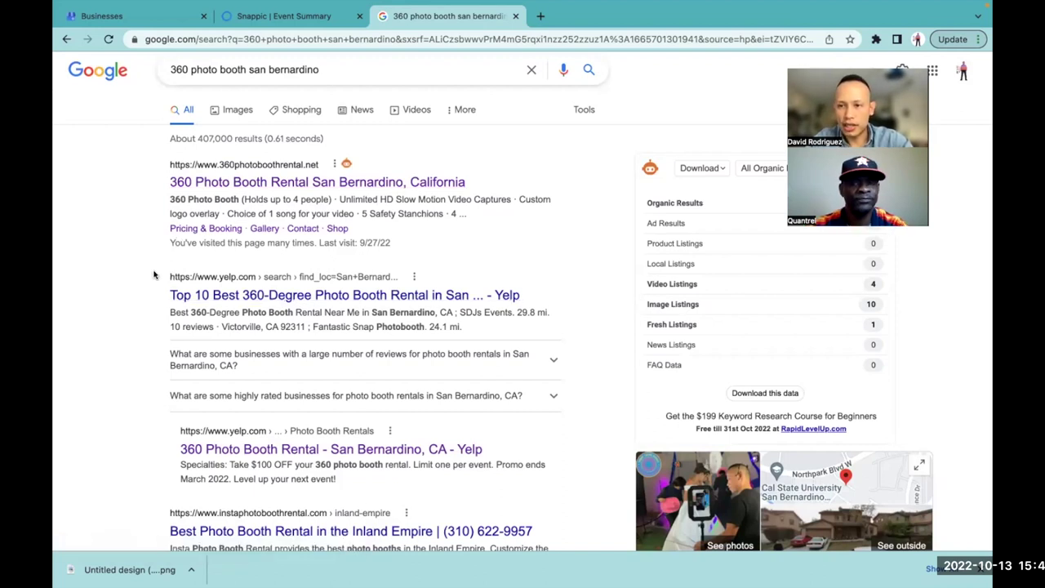
Scroll the results: 360photoboothrental.net ranked first, the Videos section and the Canary Capital Rentals panel.
scroll(154, 275, down, 1)
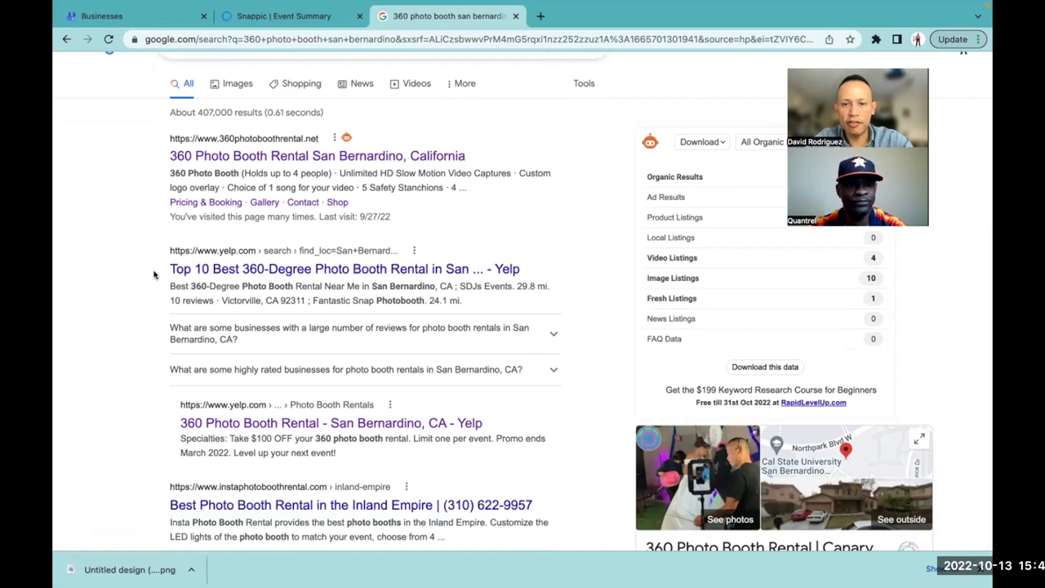
scroll(153, 275, down, 1)
scroll(154, 275, down, 5)
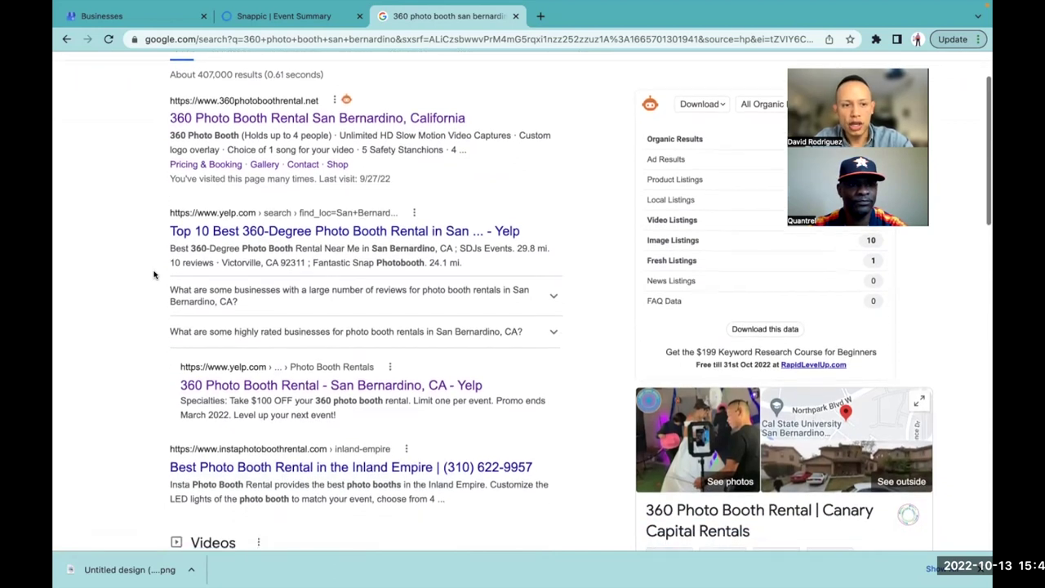
scroll(154, 275, down, 5)
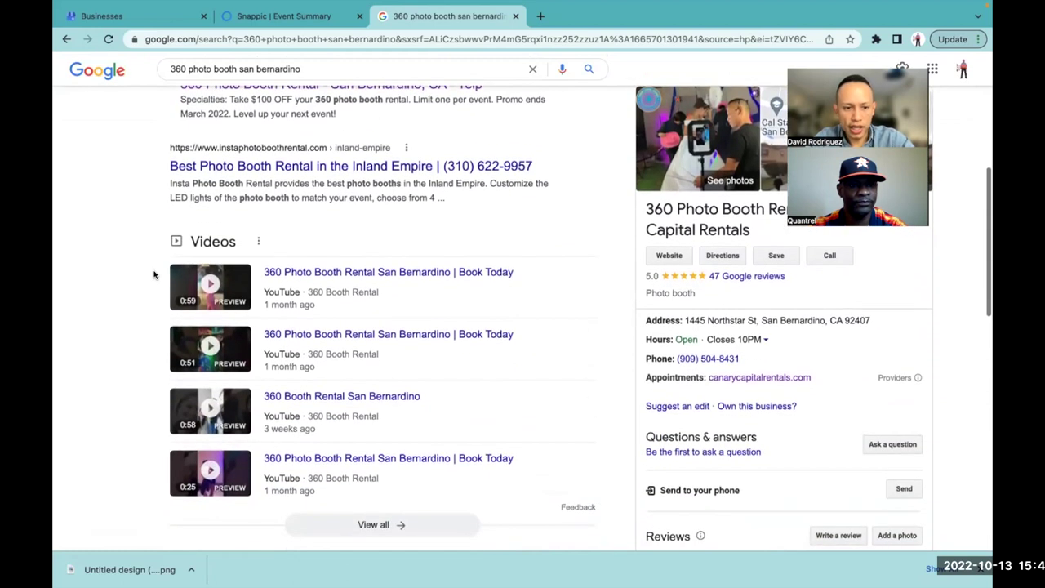
scroll(154, 275, down, 1)
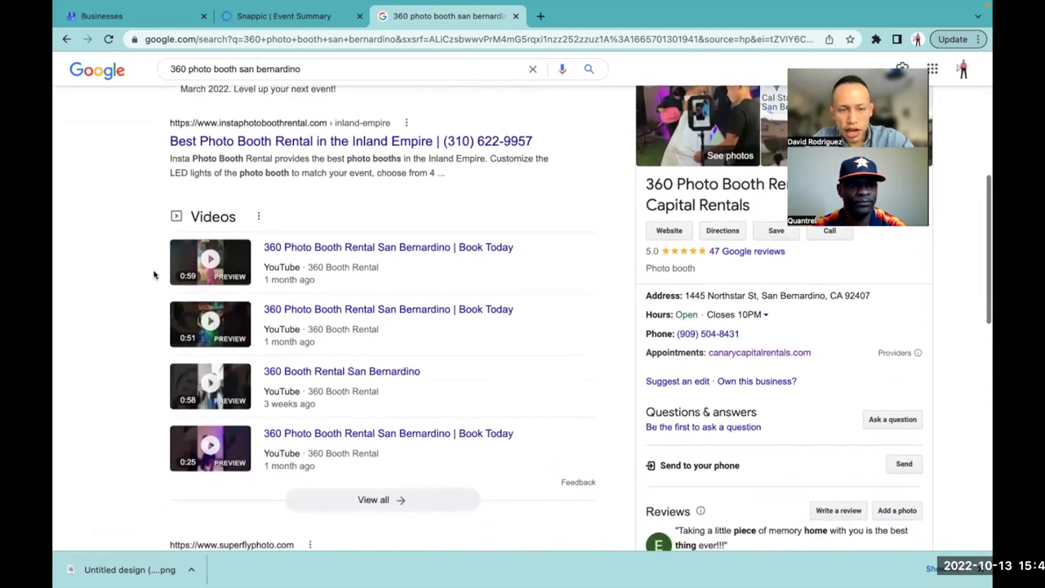
scroll(154, 275, up, 10)
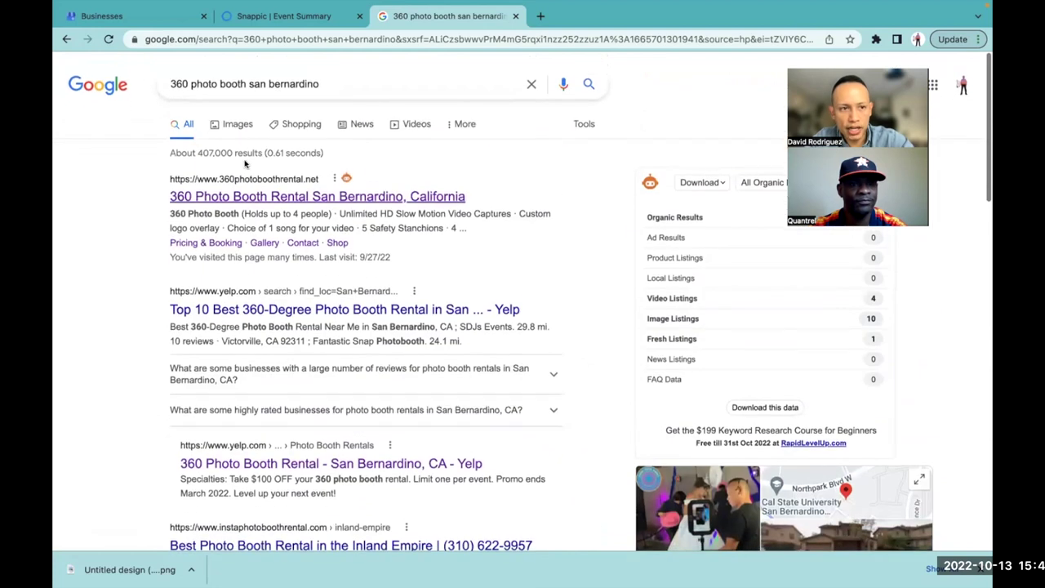
scroll(150, 343, down, 5)
scroll(150, 343, up, 4)
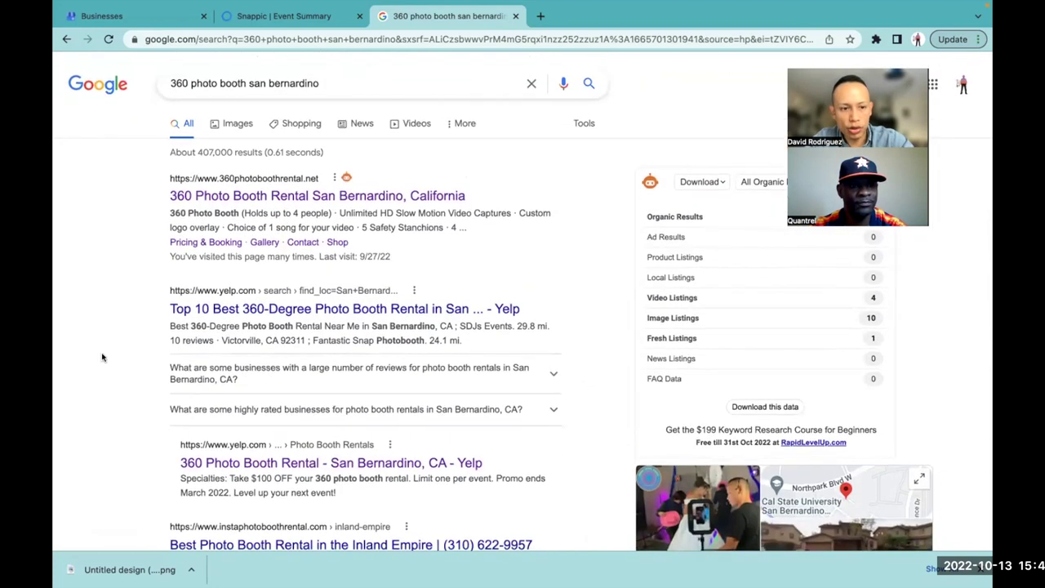
scroll(102, 357, down, 8)
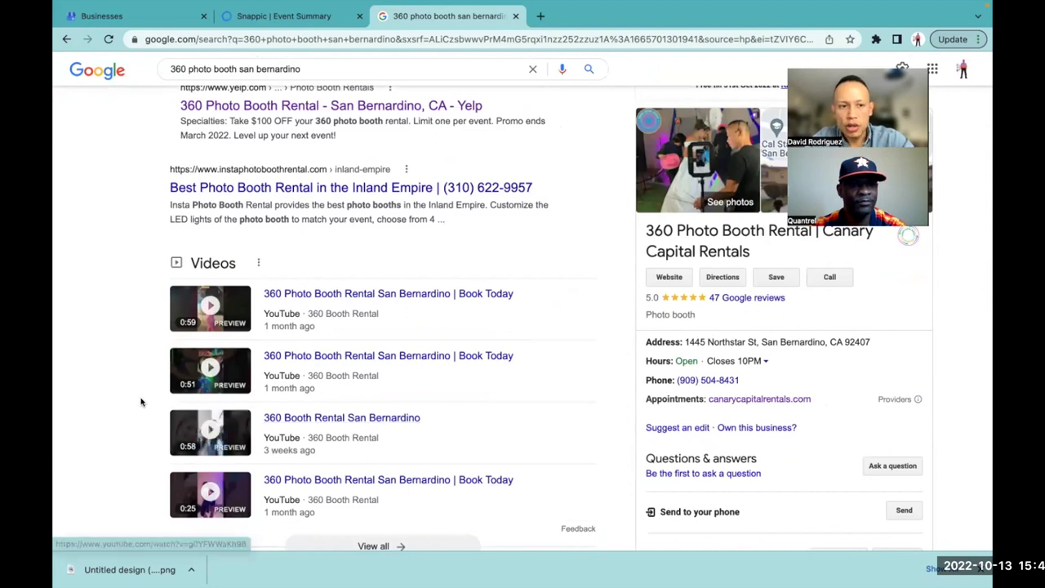
scroll(117, 401, up, 1)
scroll(116, 401, down, 1)
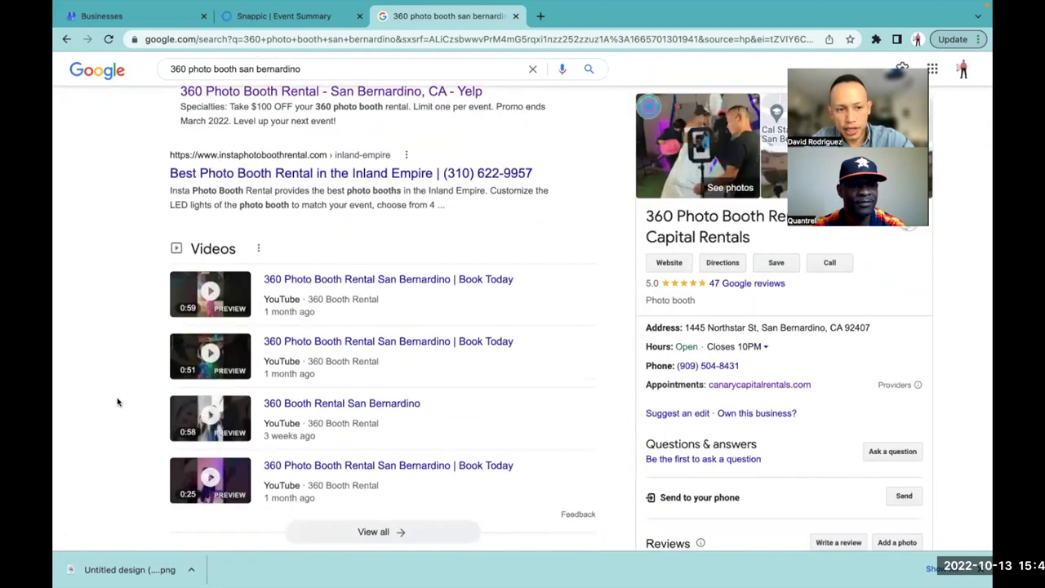
scroll(117, 401, down, 1)
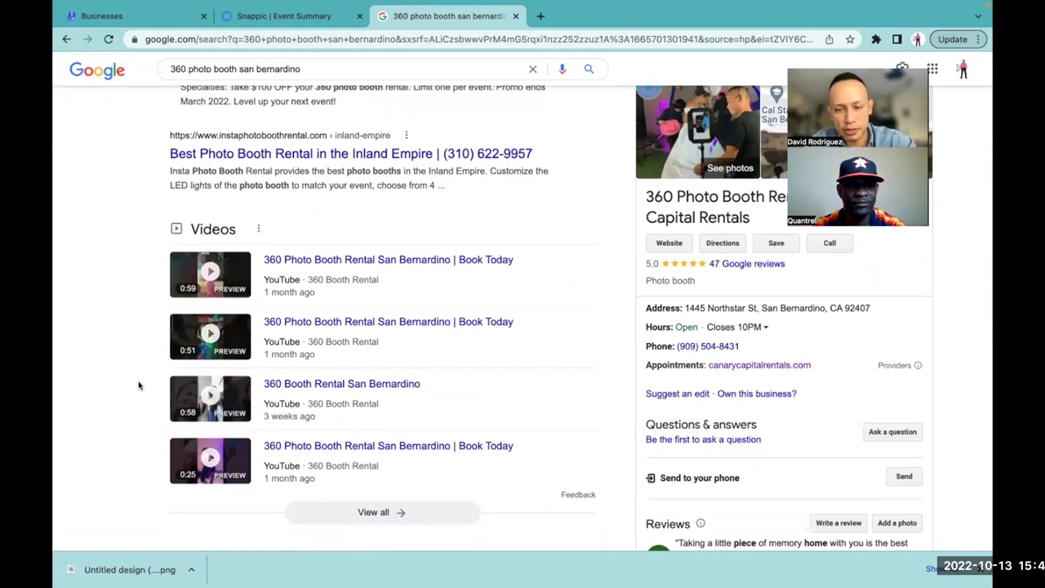
scroll(139, 386, down, 1)
scroll(139, 386, up, 5)
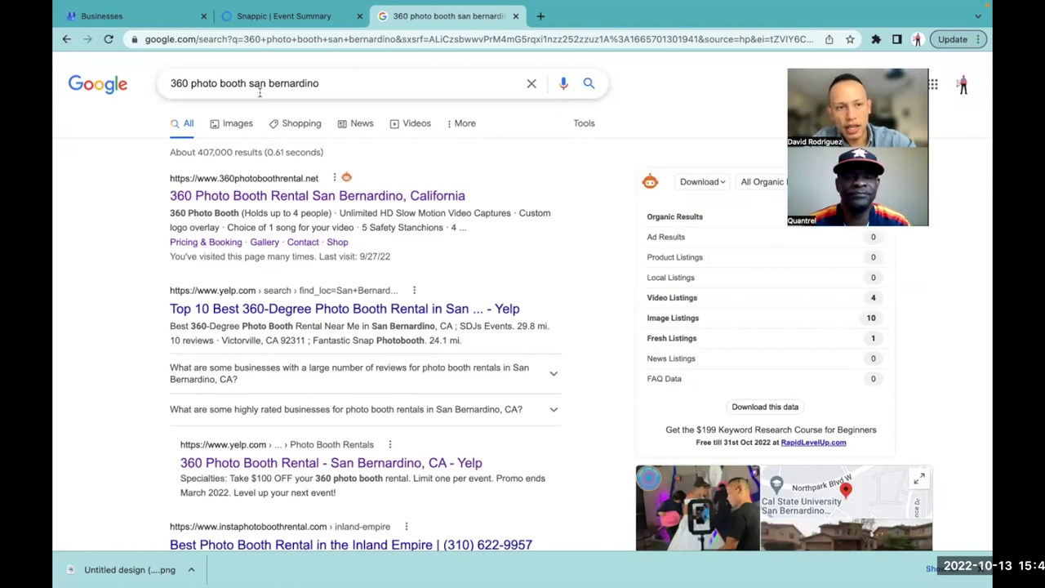
scroll(273, 272, down, 3)
scroll(273, 272, down, 2)
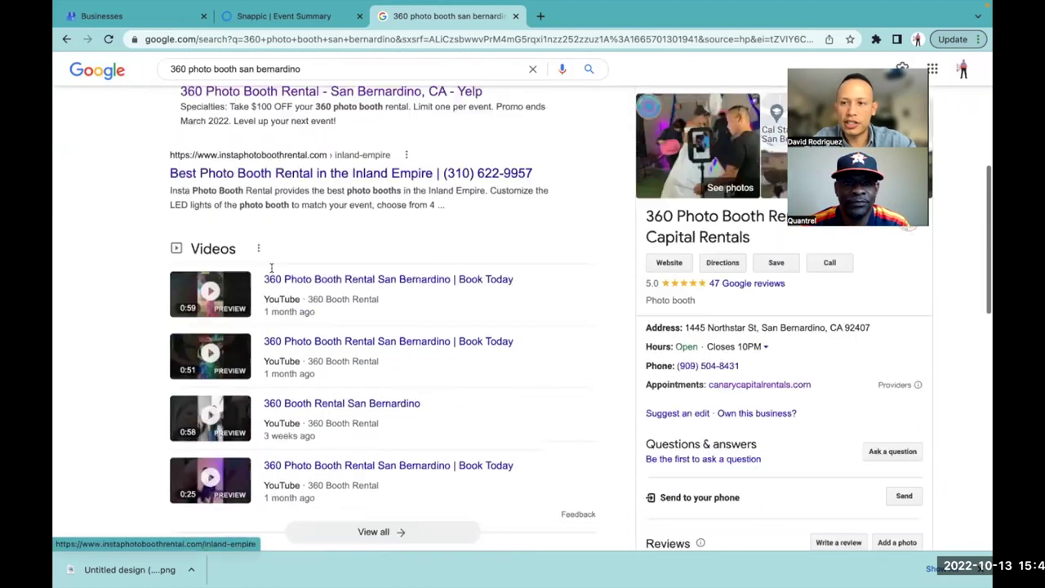
scroll(273, 272, up, 5)
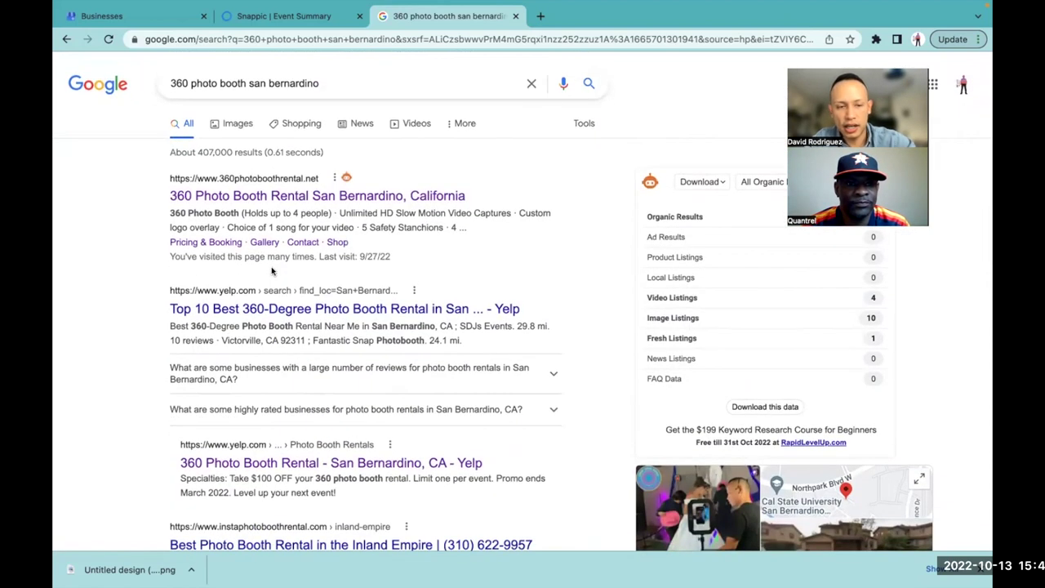
scroll(271, 272, down, 1)
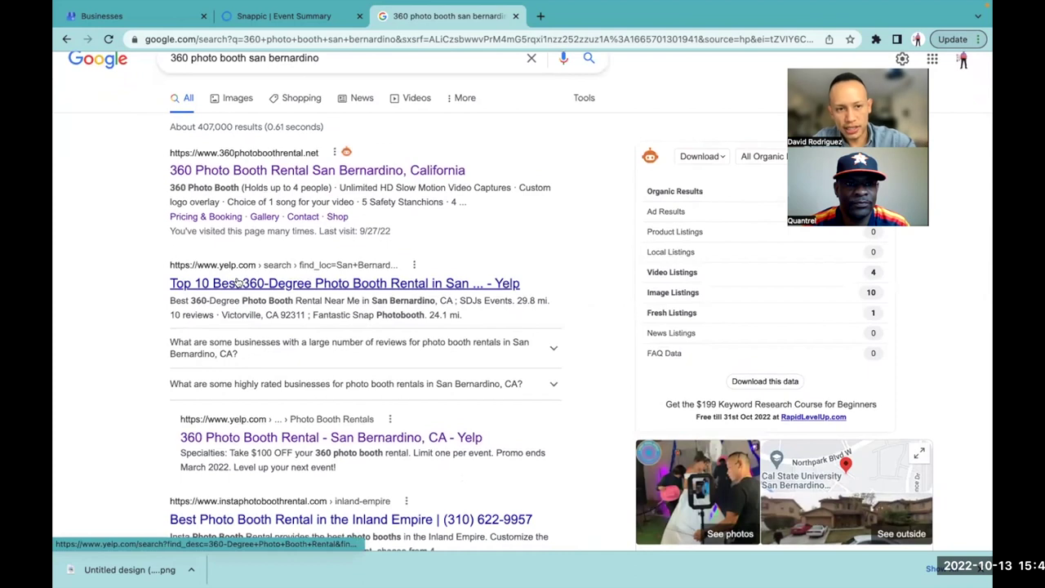
scroll(236, 282, down, 1)
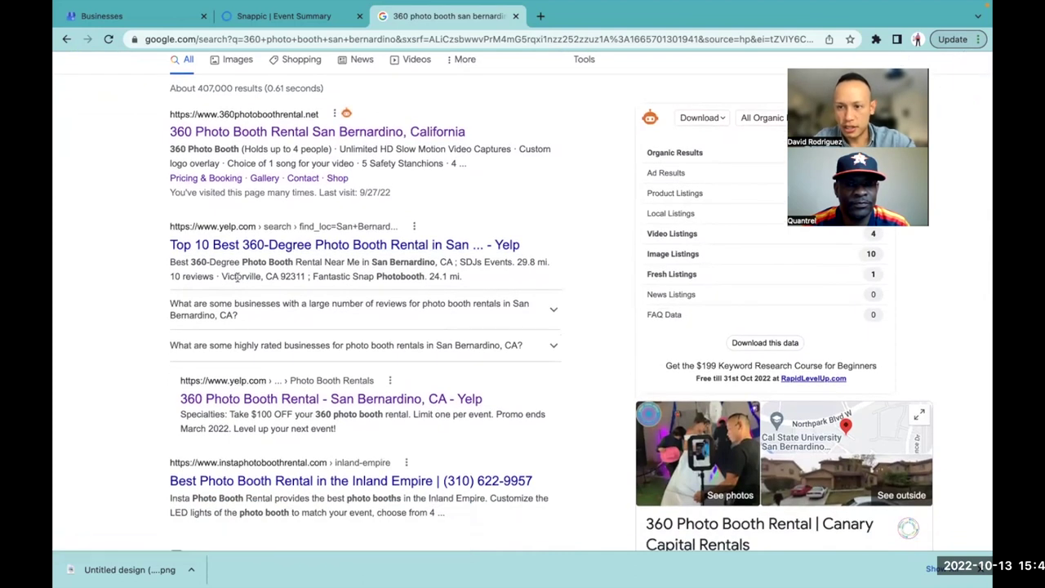
scroll(237, 277, down, 5)
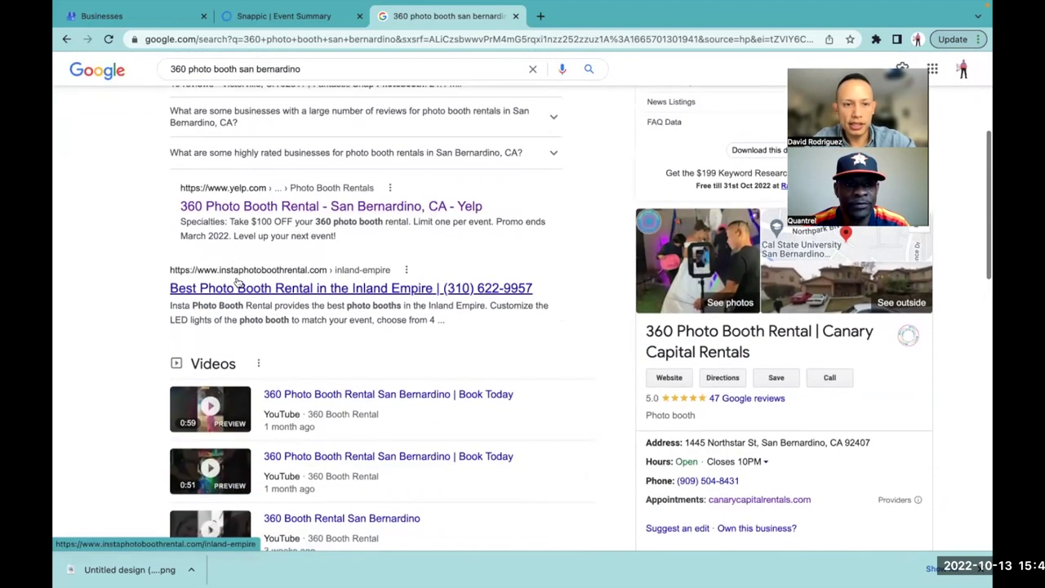